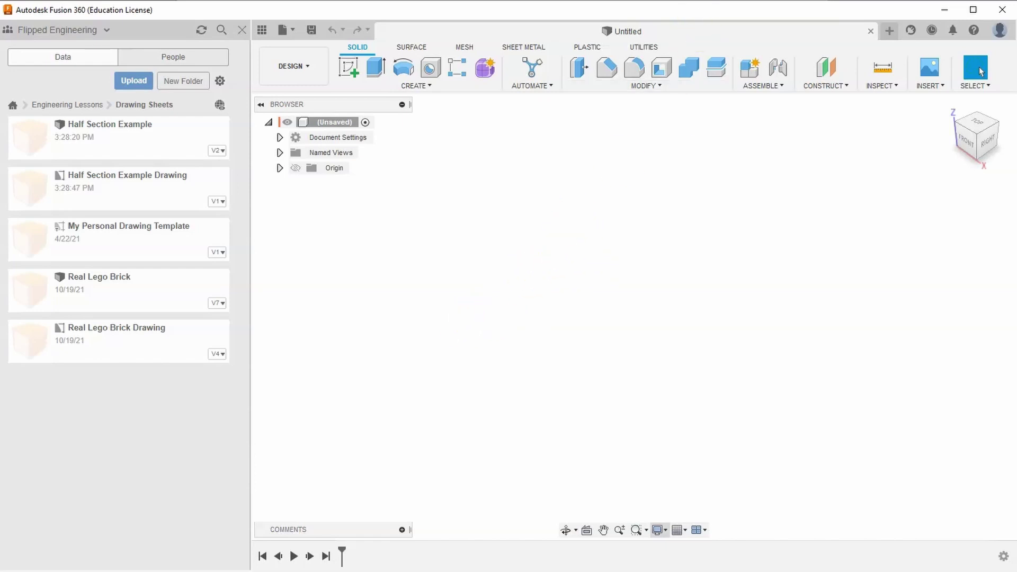
- Check the Section D-D example in the reference document, and sketch a 3 by 1.5 in rectangle from the origin on the front plane
{"action": "key", "text": "alt+Tab"}
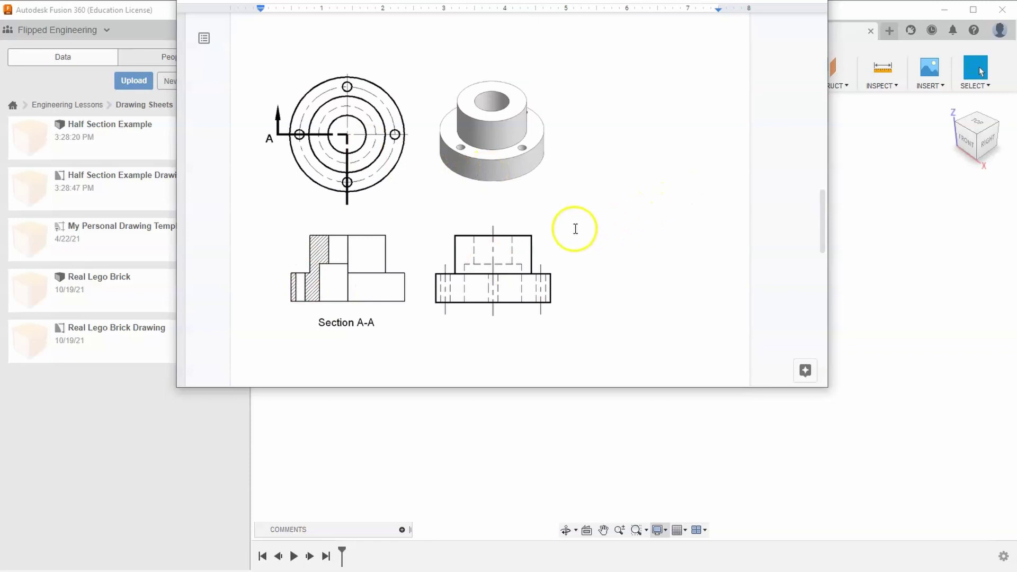
{"action": "scroll", "coordinate": [575, 228], "scroll_direction": "down", "scroll_amount": 10}
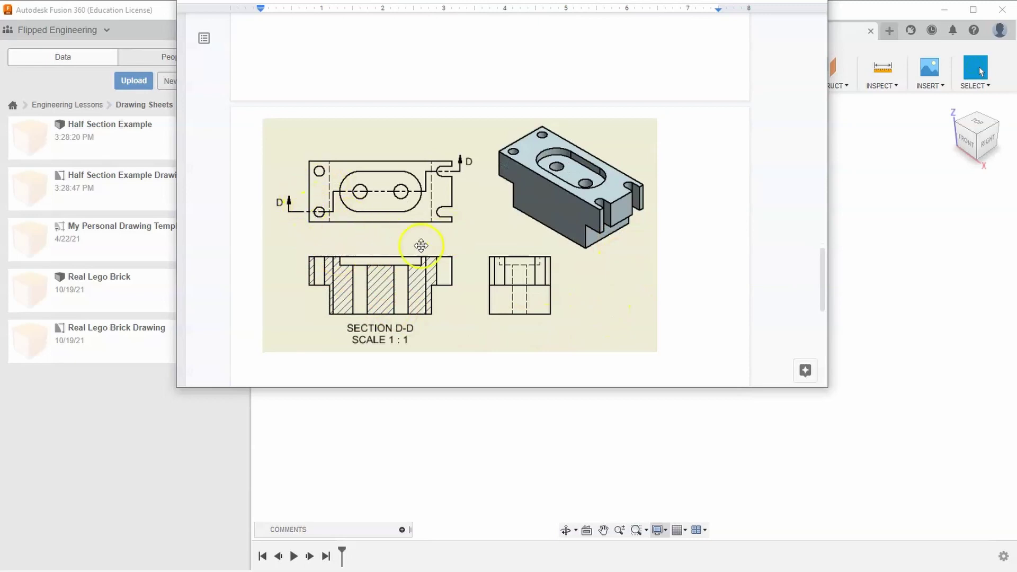
{"action": "left_click", "coordinate": [886, 206]}
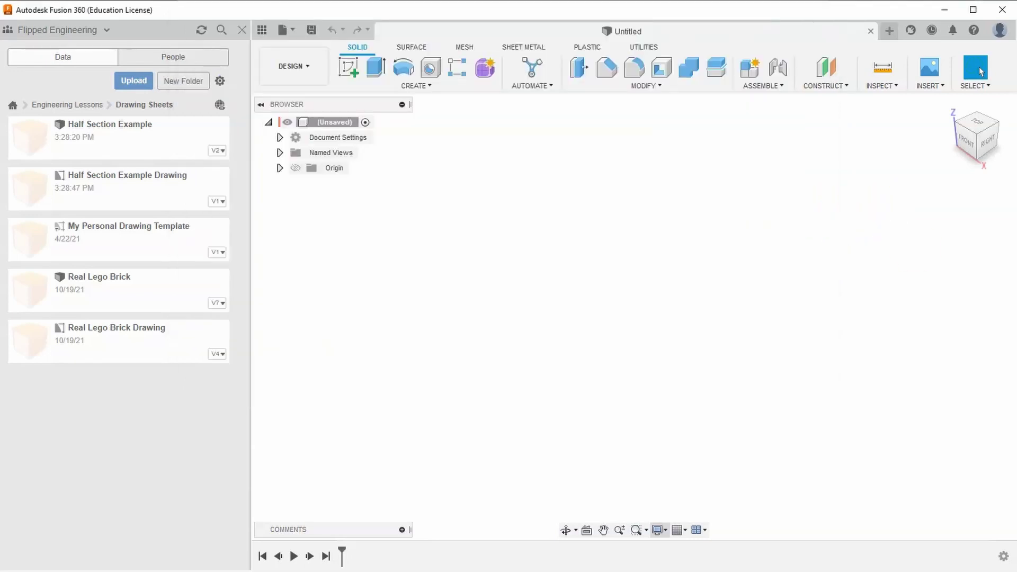
{"action": "left_click", "coordinate": [346, 68]}
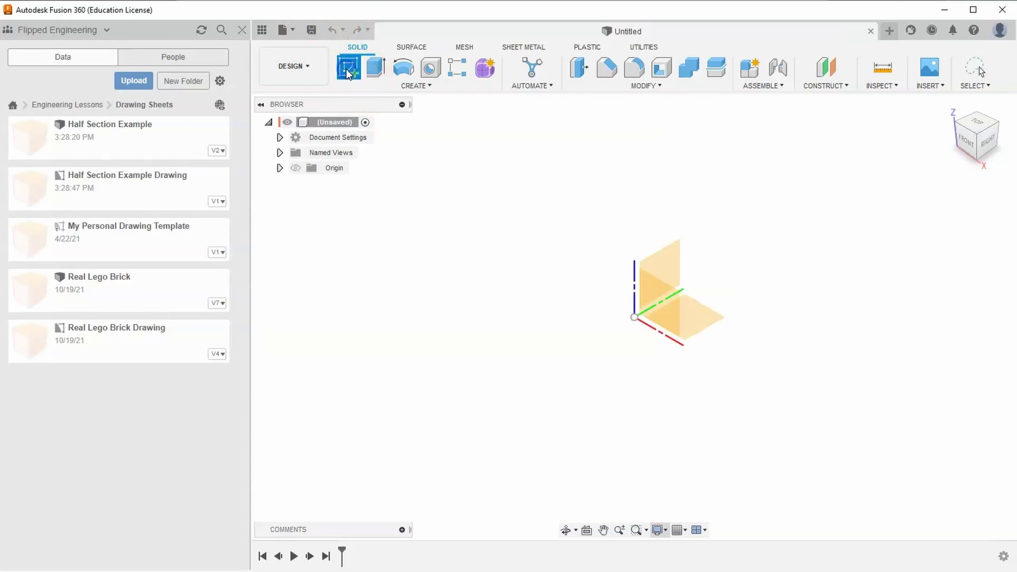
{"action": "left_click", "coordinate": [651, 298]}
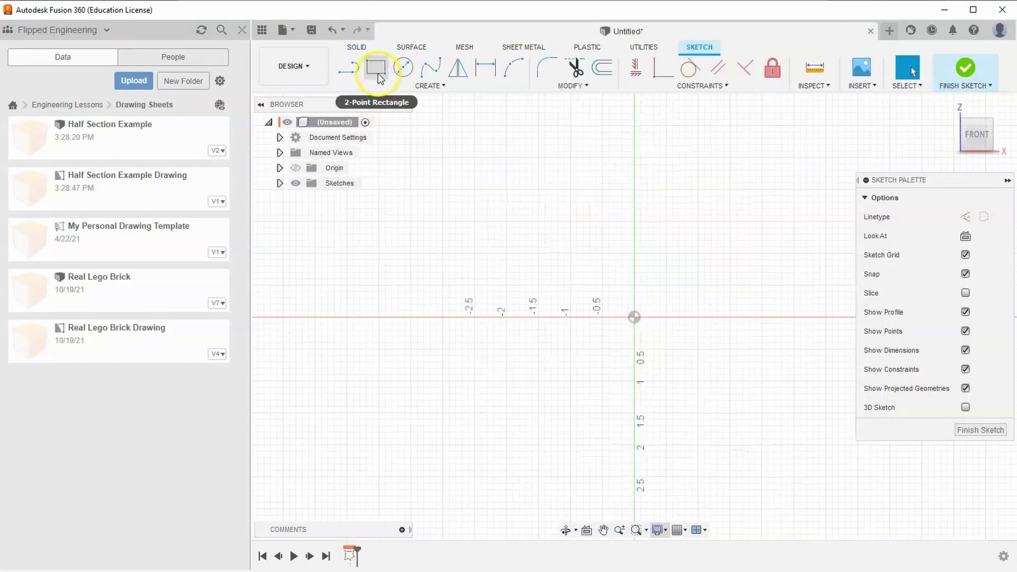
{"action": "left_click", "coordinate": [377, 75]}
{"action": "middle_click_drag", "start_coordinate": [640, 311], "coordinate": [498, 278]}
{"action": "left_click", "coordinate": [497, 287]}
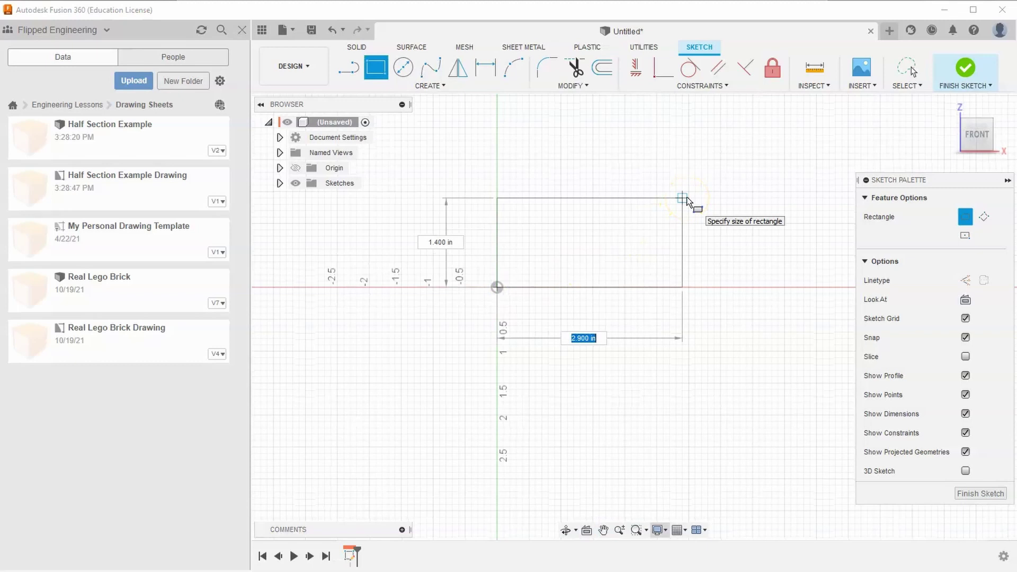
{"action": "type", "text": "3"}
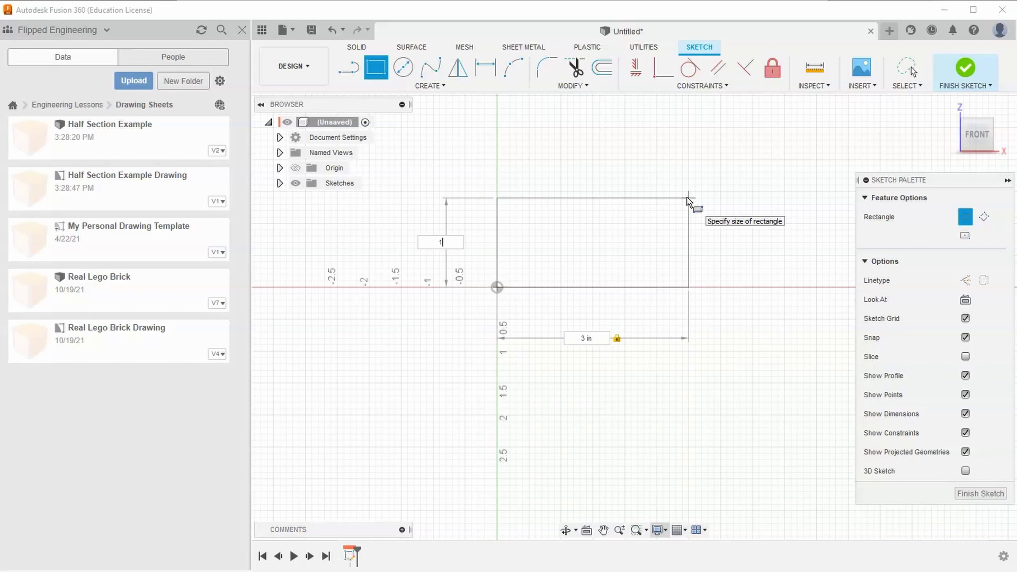
{"action": "type", "text": "1.5"}
{"action": "key", "text": "Tab"}
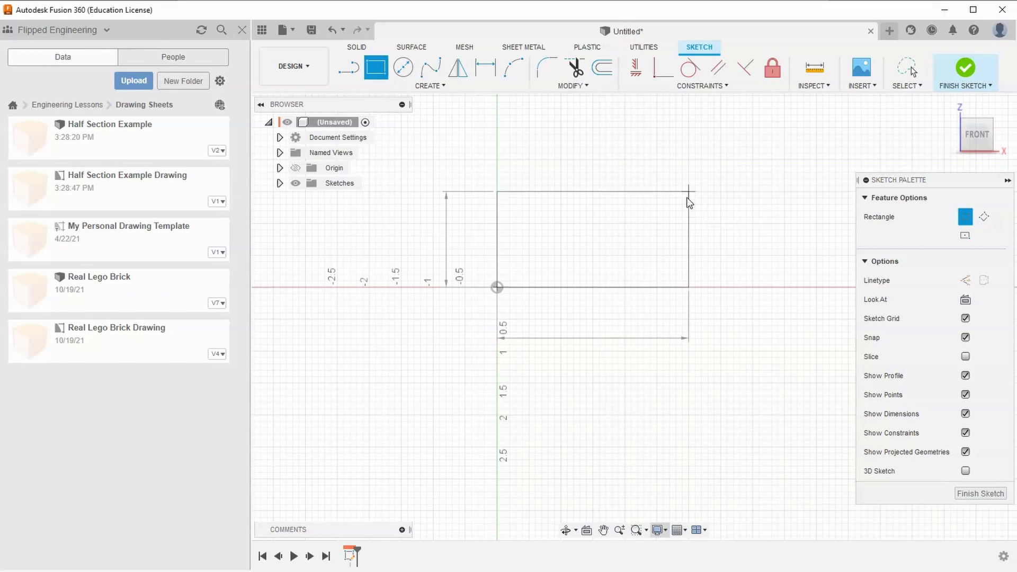
{"action": "key", "text": "Return"}
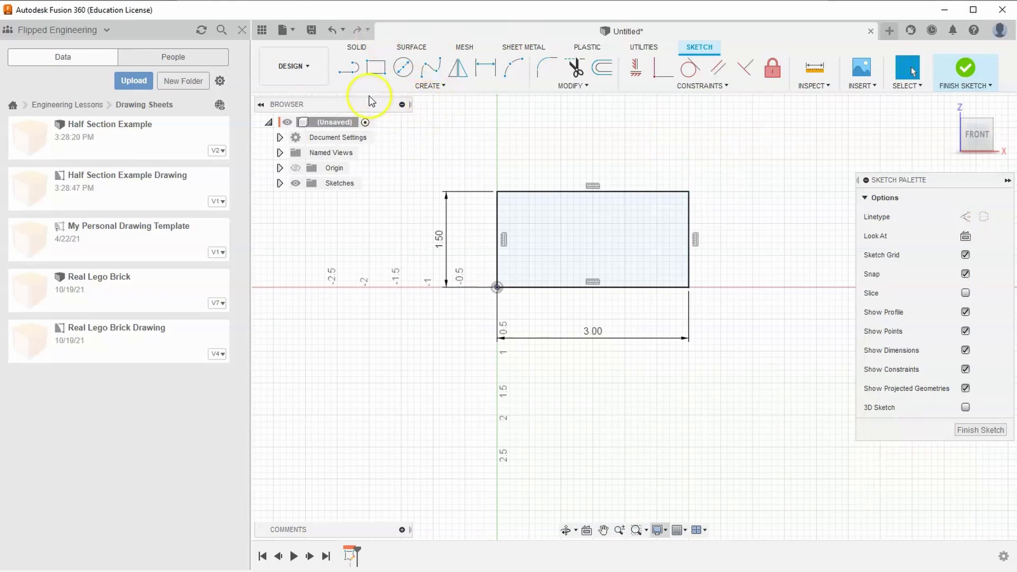
- Draw a rectangle 0.5 in wide and 0.75 in high inside the large rectangle, starting at the origin corner
{"action": "left_click", "coordinate": [377, 71]}
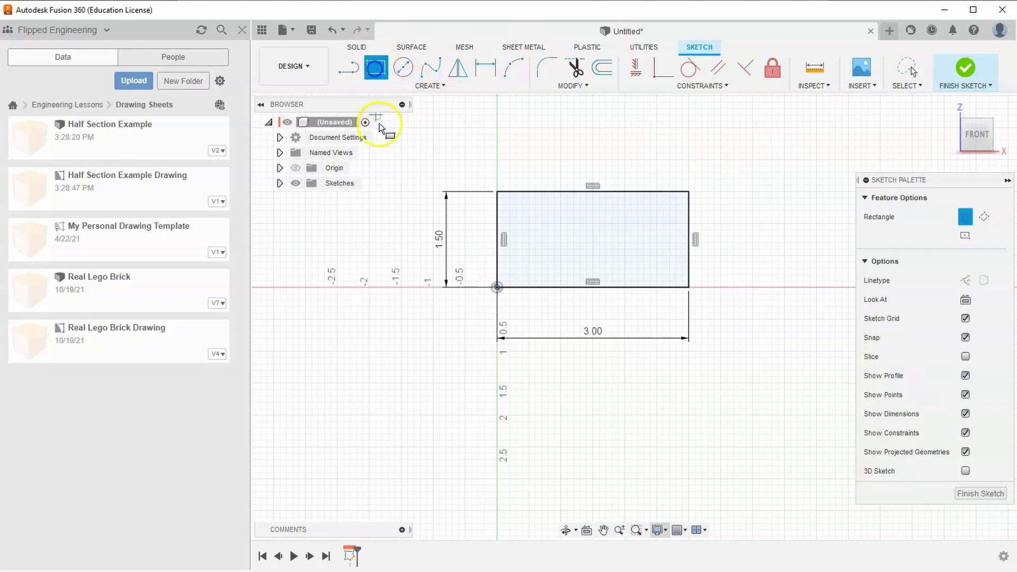
{"action": "left_click", "coordinate": [497, 287]}
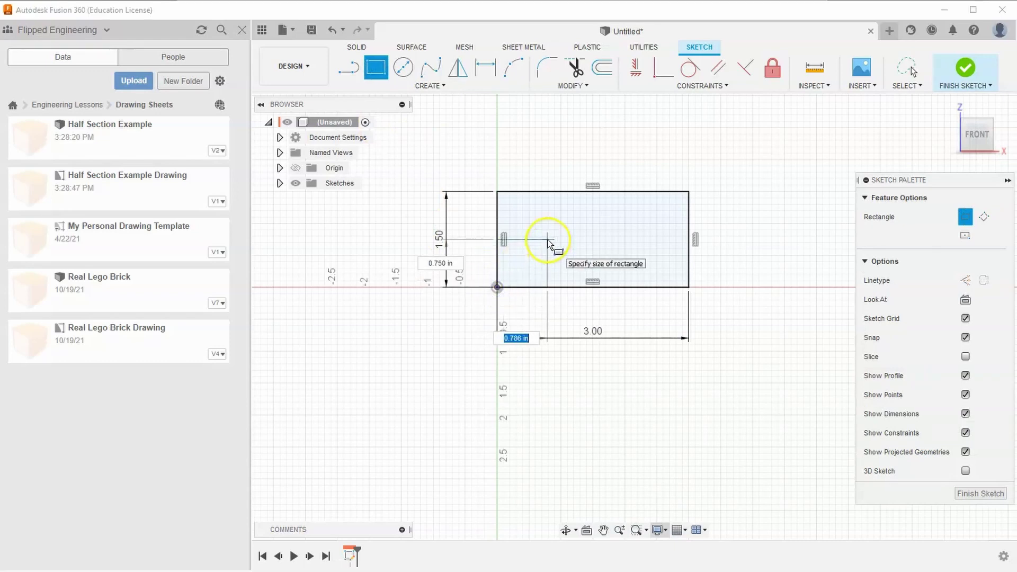
{"action": "type", "text": ".5"}
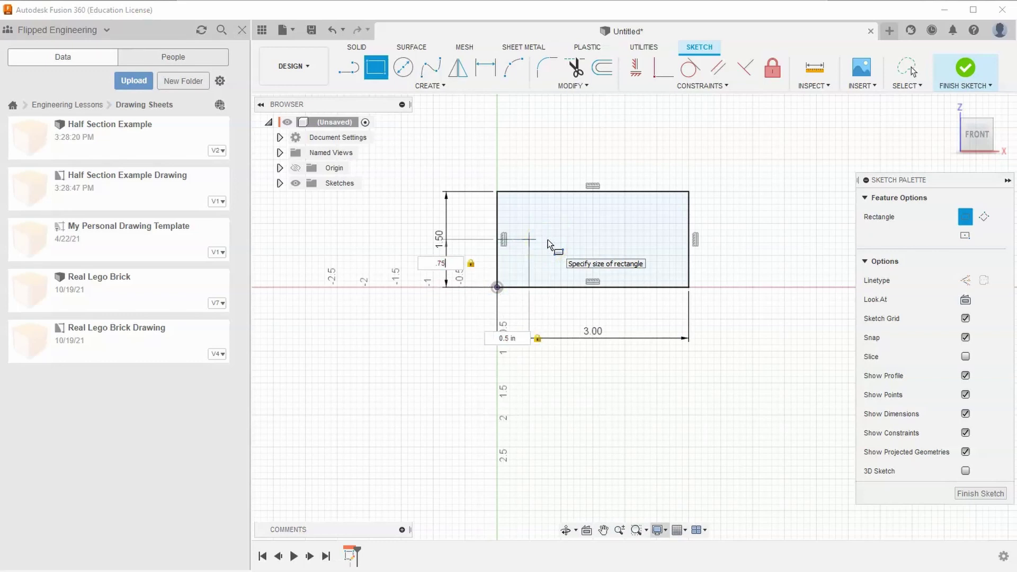
{"action": "type", "text": ".75"}
{"action": "key", "text": "Return"}
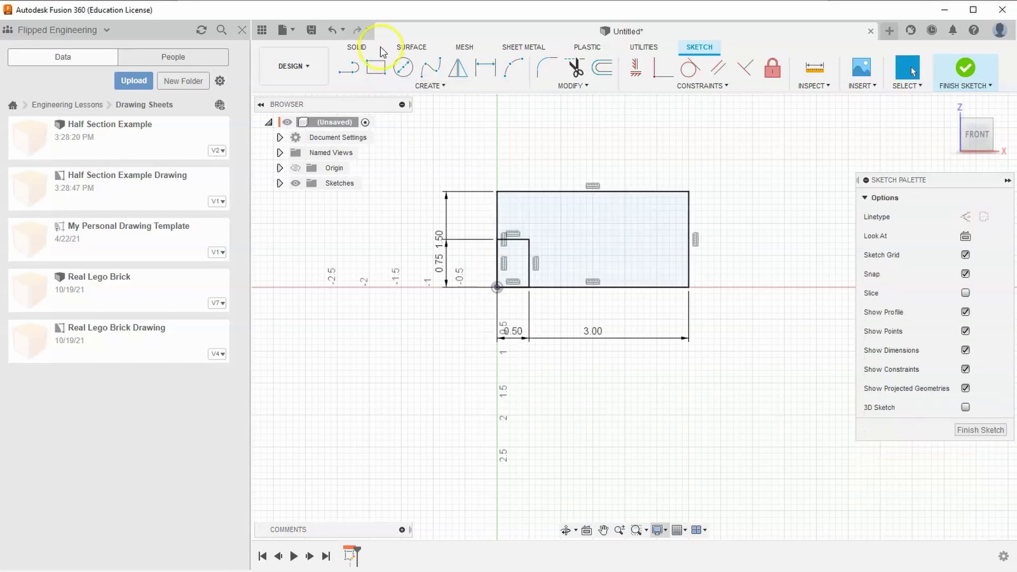
- Draw a matching 0.5 by 0.75 in rectangle in the large rectangle's lower-right corner and finish the sketch
{"action": "left_click", "coordinate": [375, 72]}
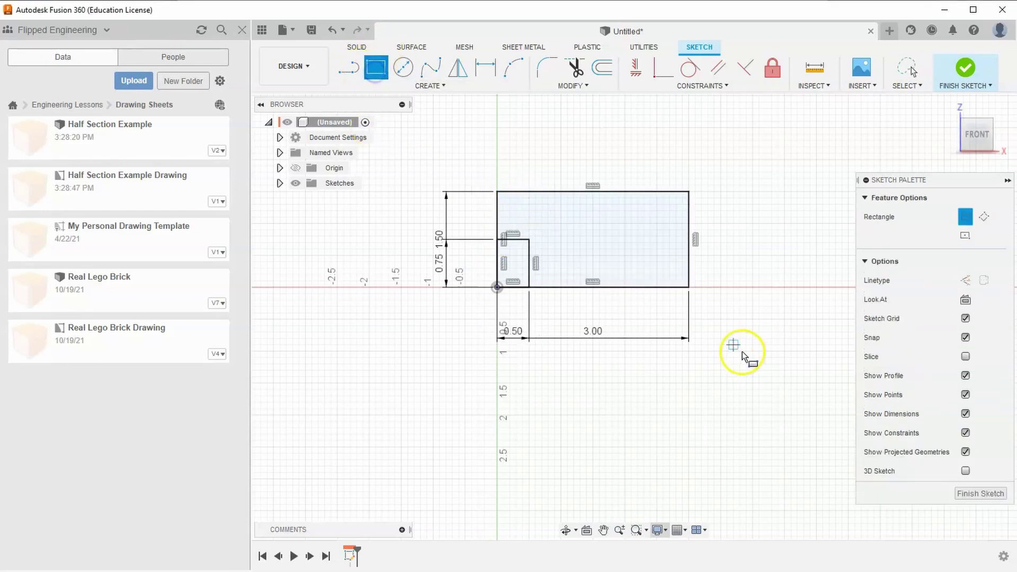
{"action": "left_click", "coordinate": [690, 287]}
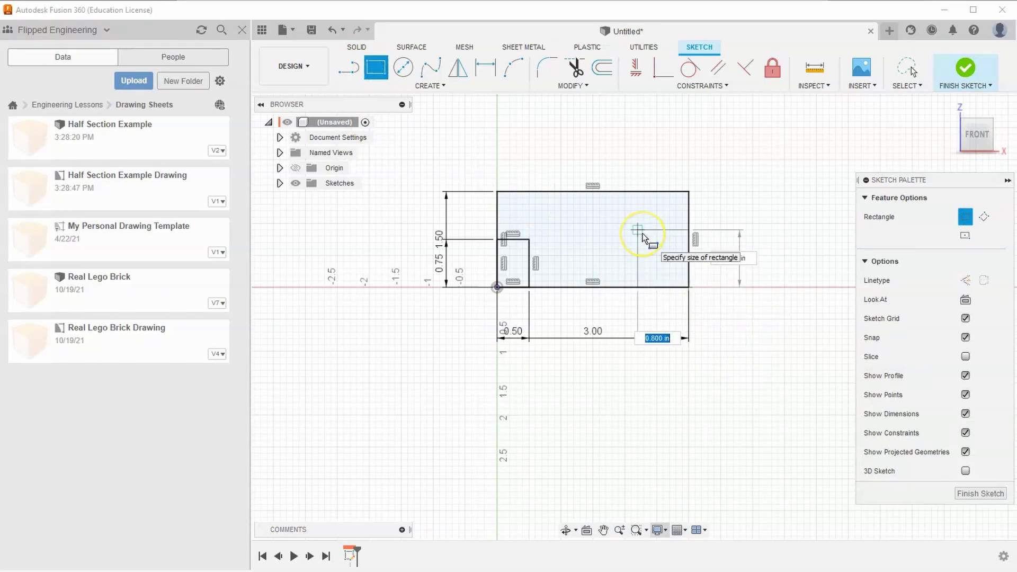
{"action": "type", "text": ".5"}
{"action": "key", "text": "Tab"}
{"action": "type", "text": ".75"}
{"action": "key", "text": "Return"}
{"action": "key", "text": "Escape"}
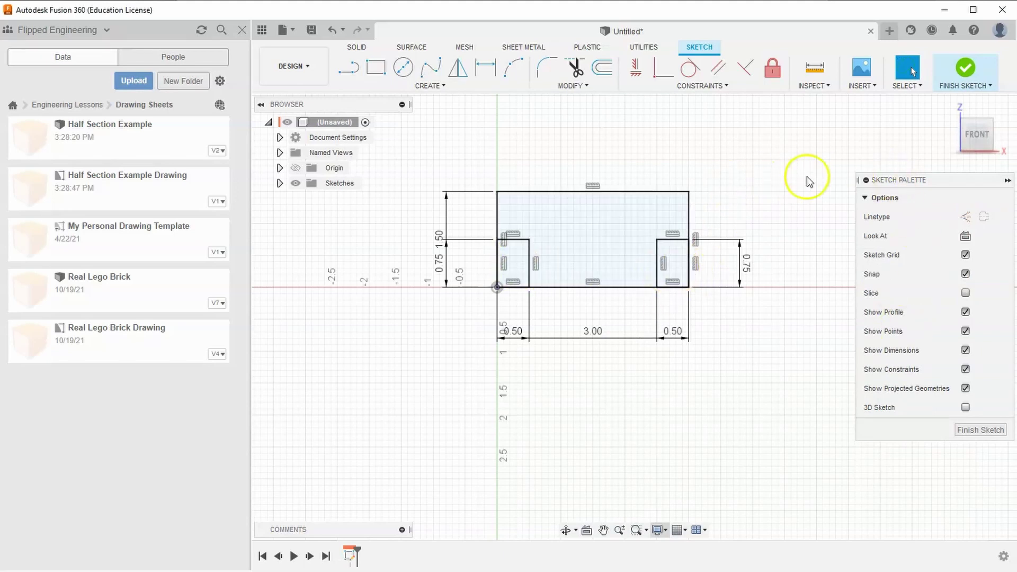
{"action": "left_click", "coordinate": [966, 69]}
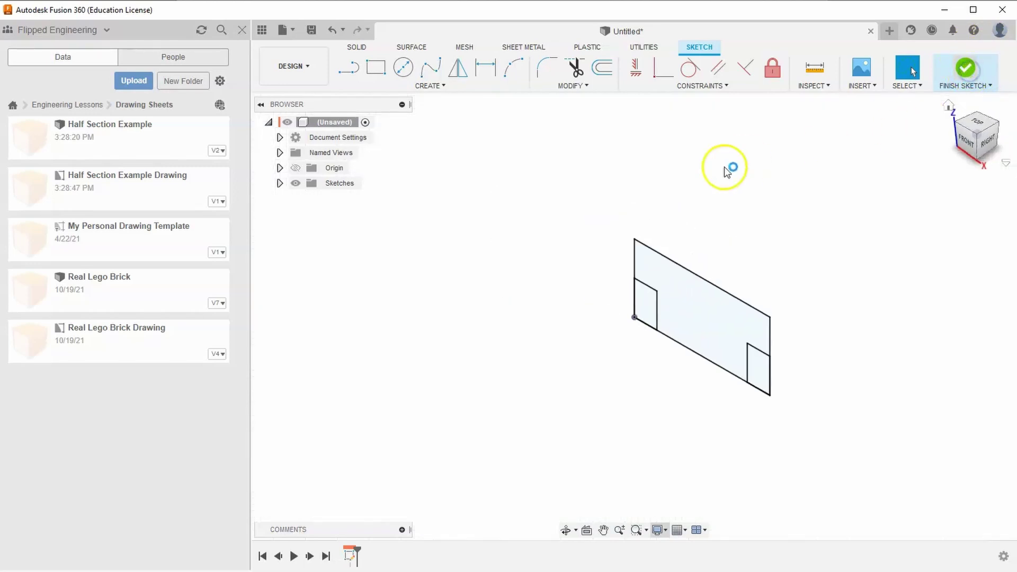
- Extrude the T-shaped profile 1.5 in as a new body, leaving out the two small corner rectangles
{"action": "left_click", "coordinate": [380, 75]}
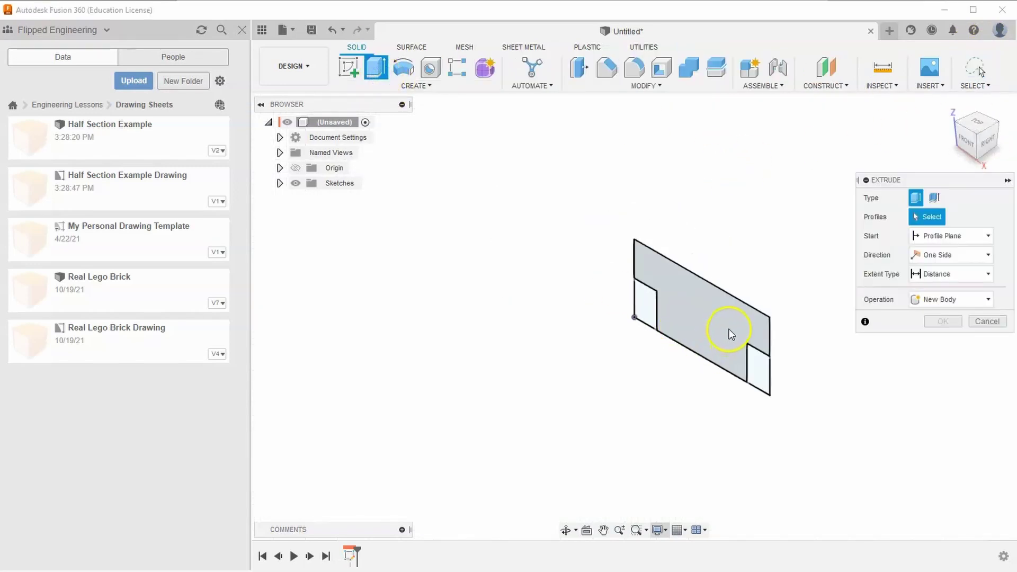
{"action": "left_click", "coordinate": [727, 328]}
{"action": "left_click_drag", "start_coordinate": [711, 314], "coordinate": [768, 329]}
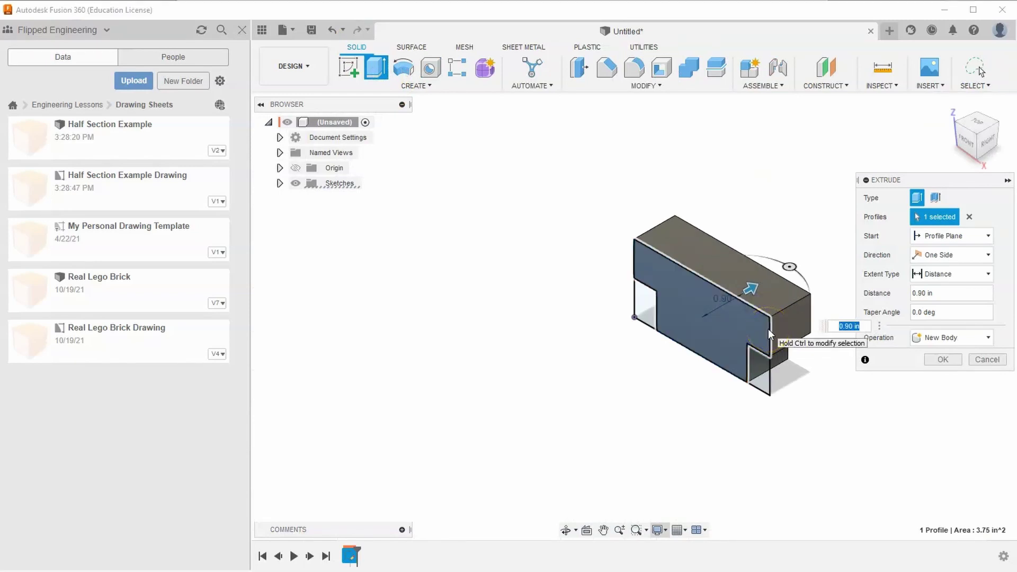
{"action": "left_click", "coordinate": [771, 331]}
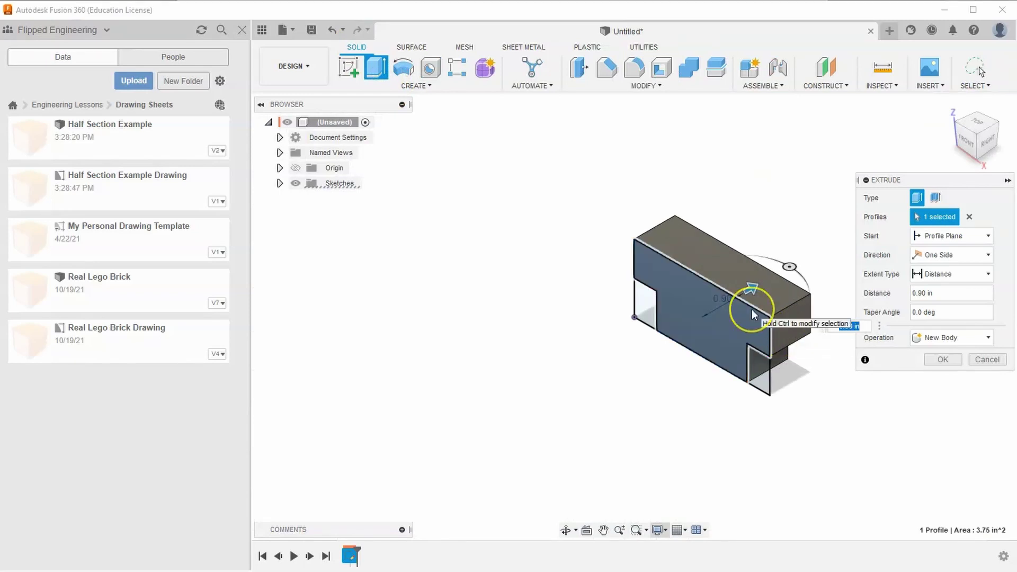
{"action": "type", "text": "1.5"}
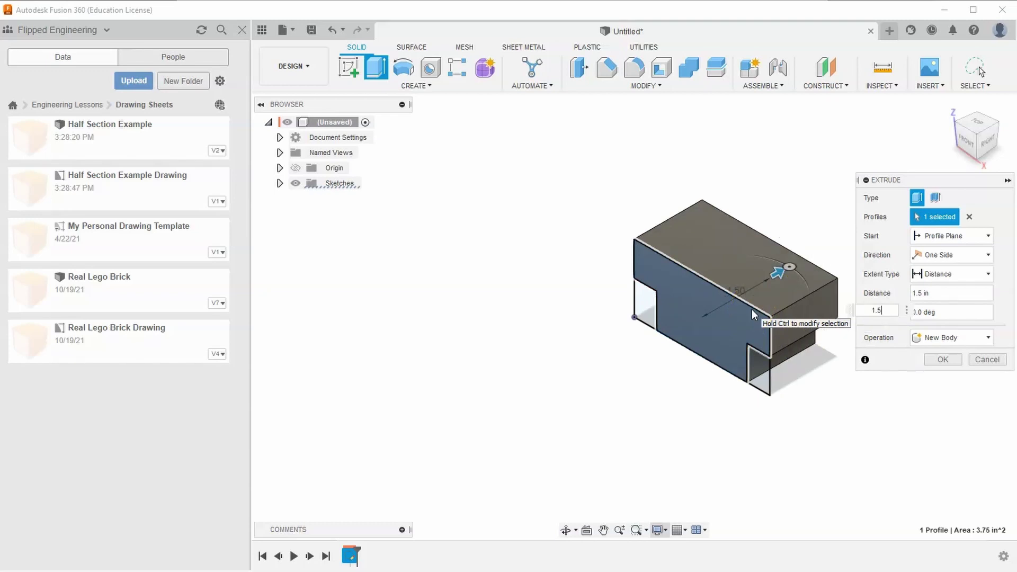
{"action": "key", "text": "Return"}
- Start a sketch on the block's top face and draw a 0.25 in diameter circle near its upper-left corner, following the reference drawing
{"action": "left_click", "coordinate": [596, 343]}
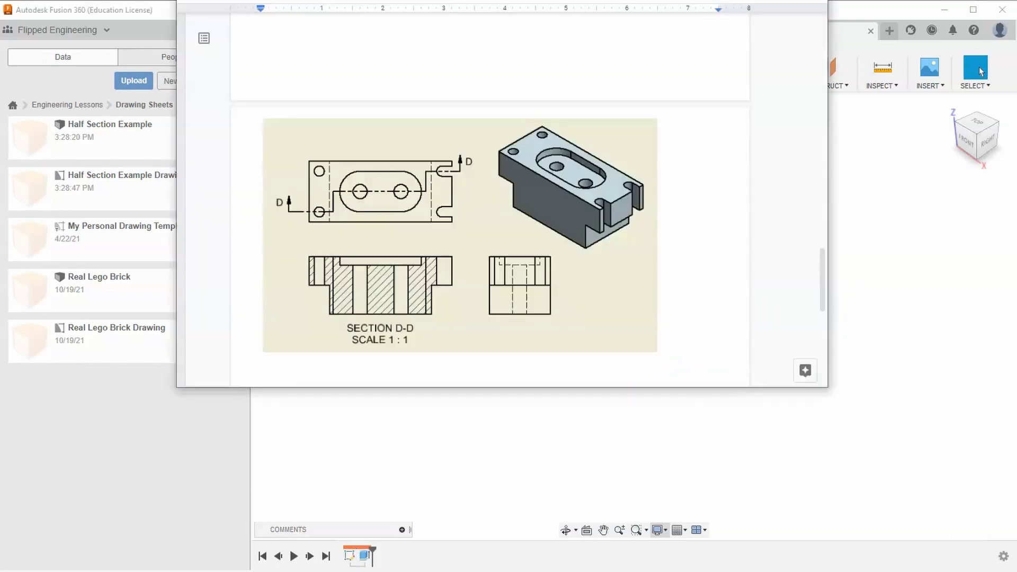
{"action": "left_click", "coordinate": [438, 207]}
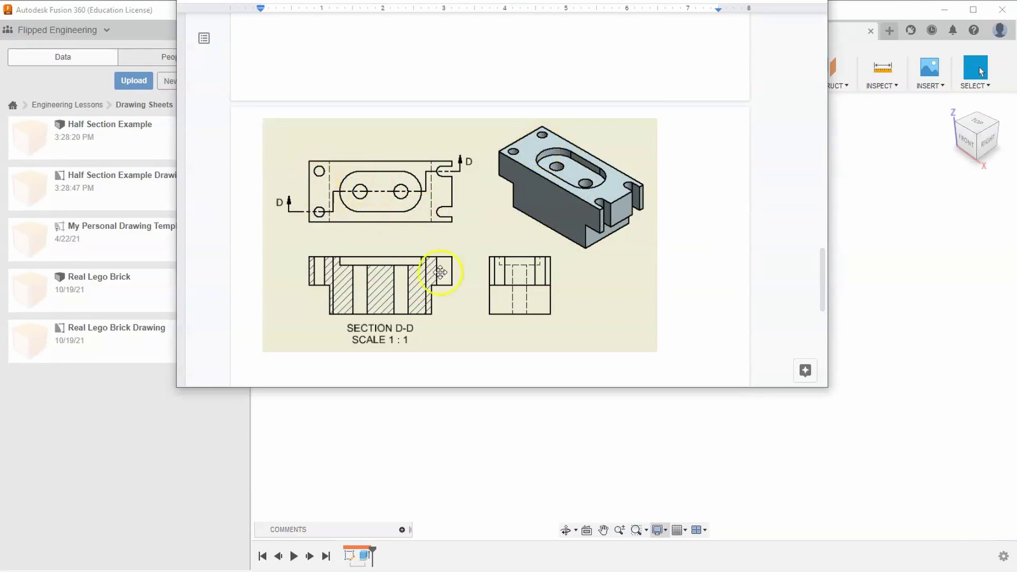
{"action": "left_click", "coordinate": [867, 273]}
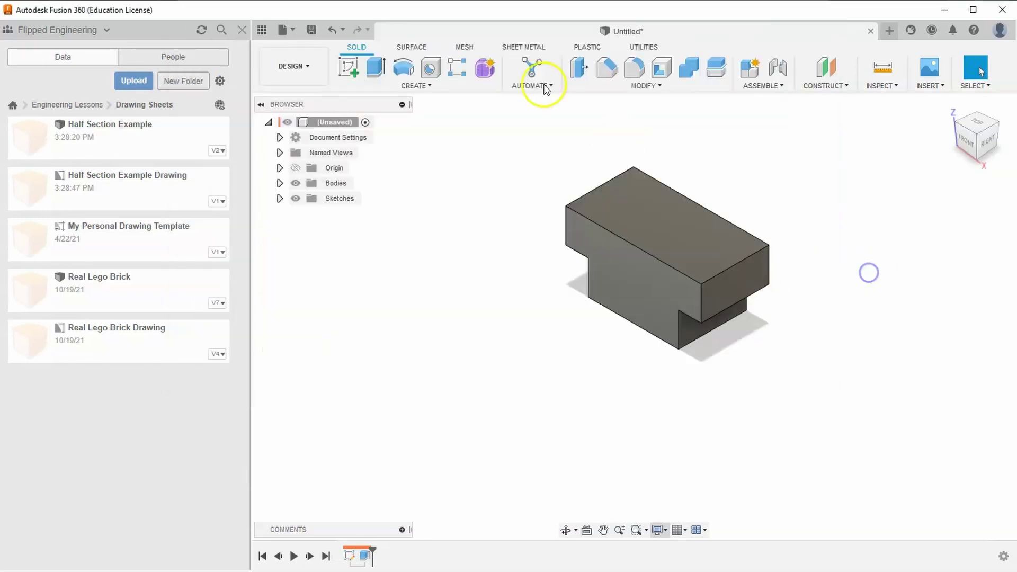
{"action": "left_click", "coordinate": [348, 67]}
{"action": "left_click", "coordinate": [698, 245]}
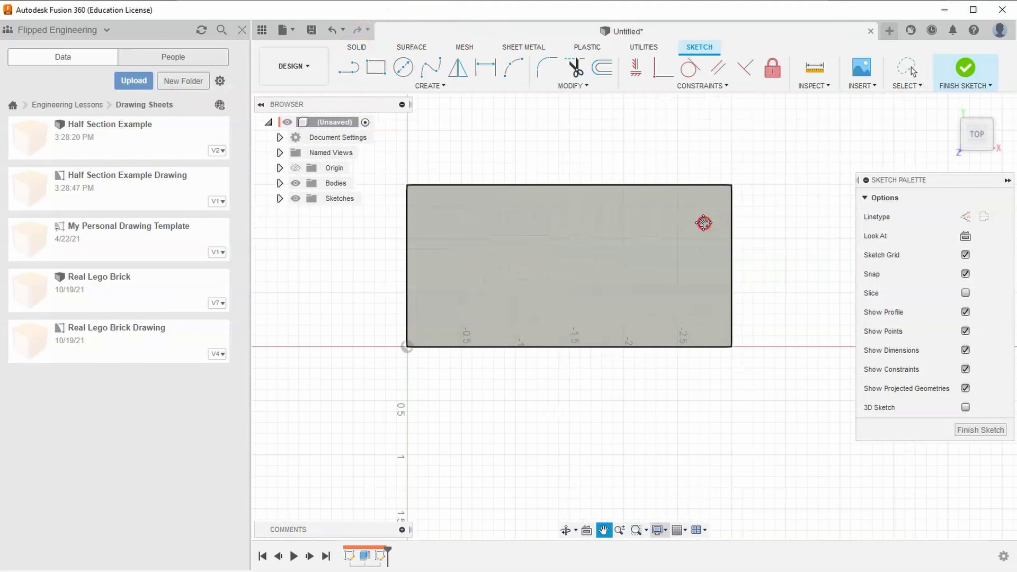
{"action": "left_click", "coordinate": [403, 67]}
{"action": "mouse_move", "coordinate": [429, 107]}
{"action": "middle_mouse_down"}
{"action": "mouse_move", "coordinate": [500, 164]}
{"action": "mouse_move", "coordinate": [567, 142]}
{"action": "middle_mouse_up"}
{"action": "left_click", "coordinate": [490, 230]}
{"action": "key", "text": "BackSpace"}
{"action": "type", "text": ".25"}
{"action": "key", "text": "Return"}
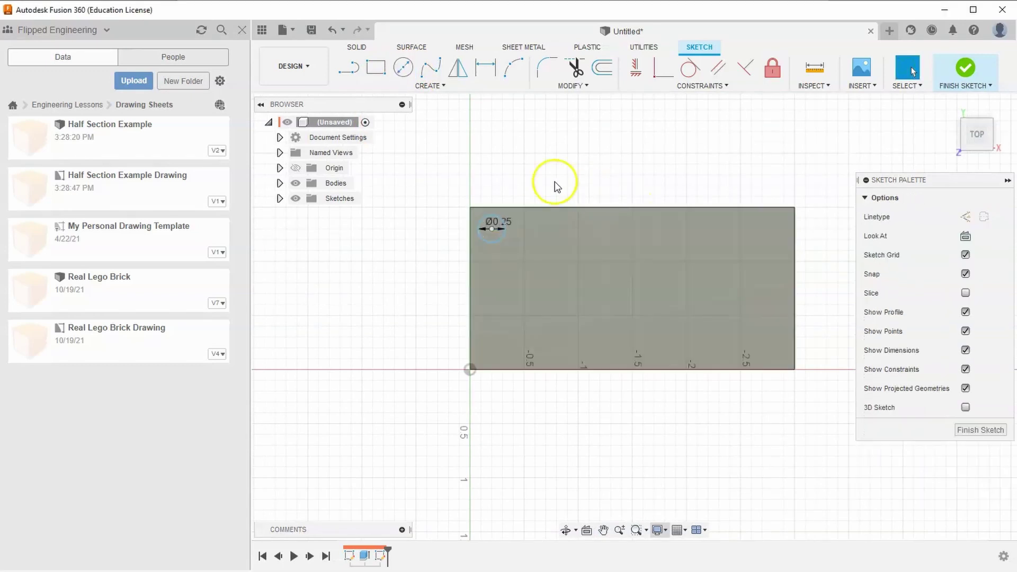
- Draw a second circle near the lower-left corner of the top face, directly below the 0.25 in circle
{"action": "middle_click_drag", "start_coordinate": [429, 139], "coordinate": [406, 127]}
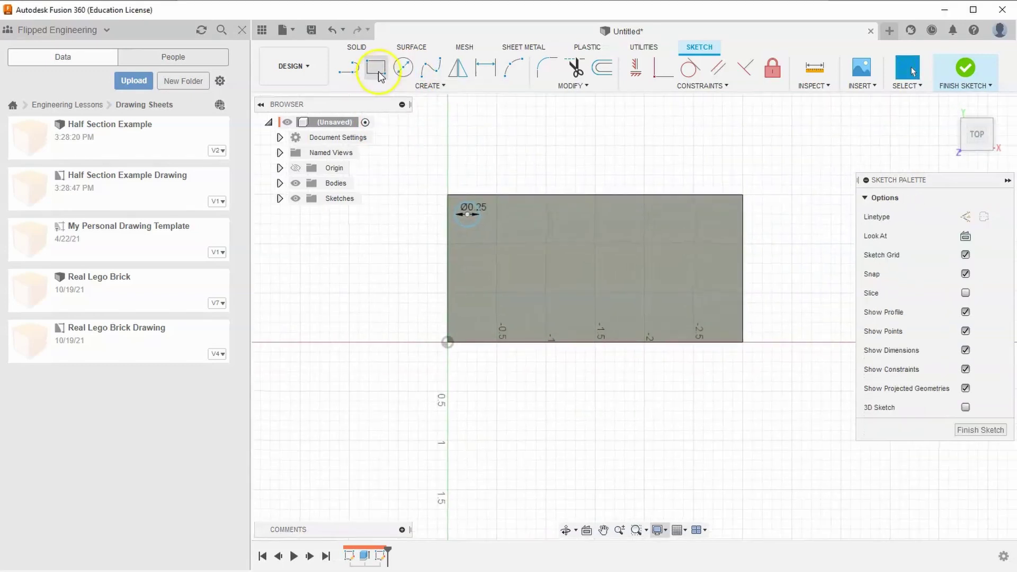
{"action": "left_click", "coordinate": [403, 67]}
{"action": "left_click", "coordinate": [466, 309]}
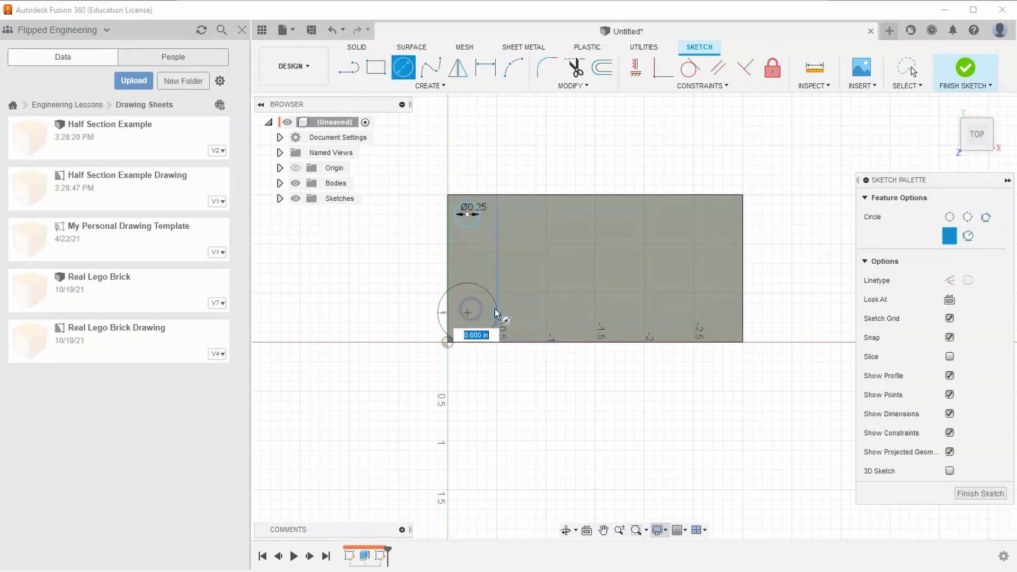
{"action": "right_click", "coordinate": [532, 152]}
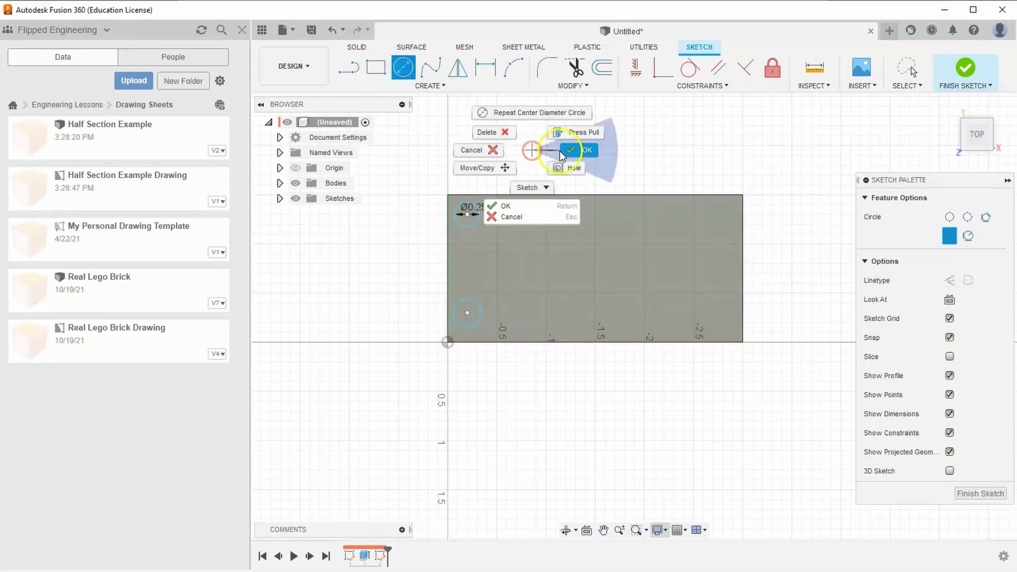
{"action": "left_click", "coordinate": [580, 151]}
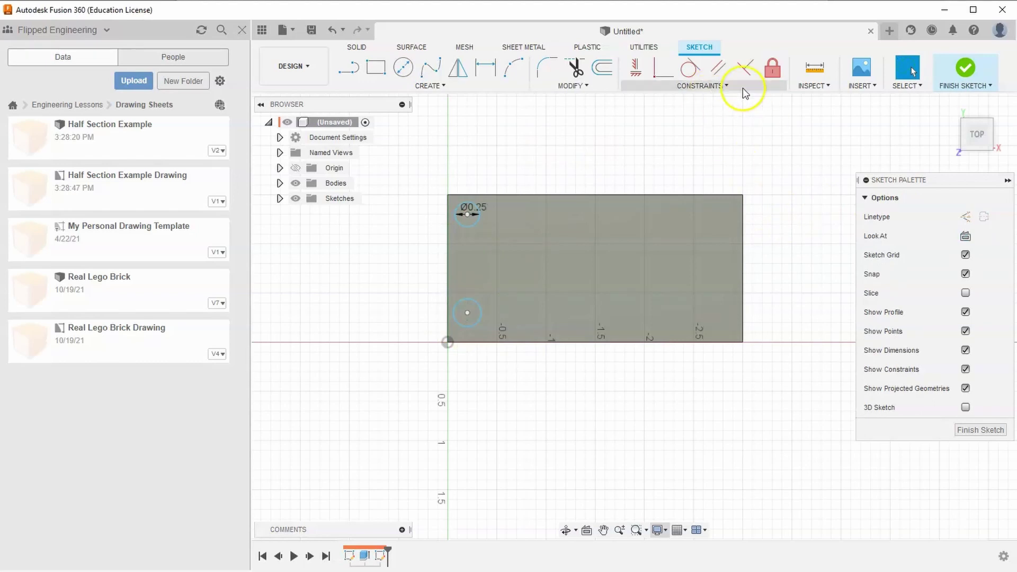
- Apply an Equal constraint between the upper and lower circles on the top face
{"action": "left_click", "coordinate": [712, 86]}
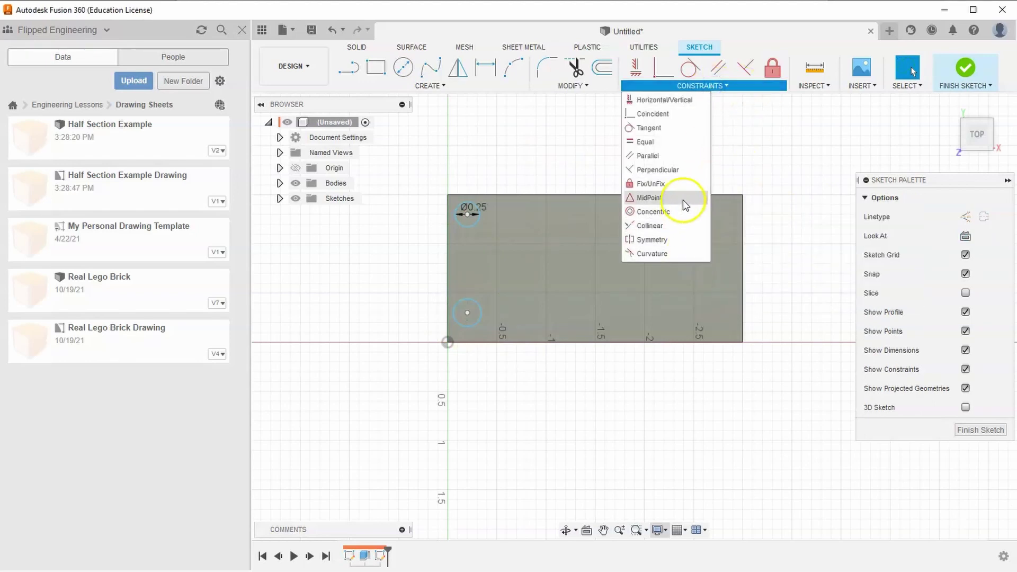
{"action": "left_click", "coordinate": [650, 145]}
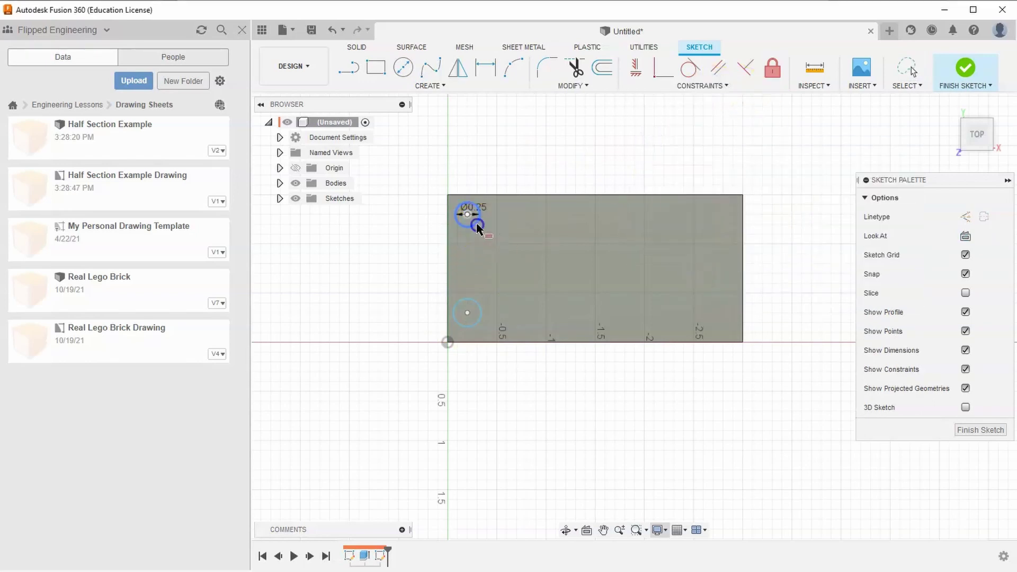
{"action": "left_click", "coordinate": [474, 221]}
{"action": "left_click", "coordinate": [473, 305]}
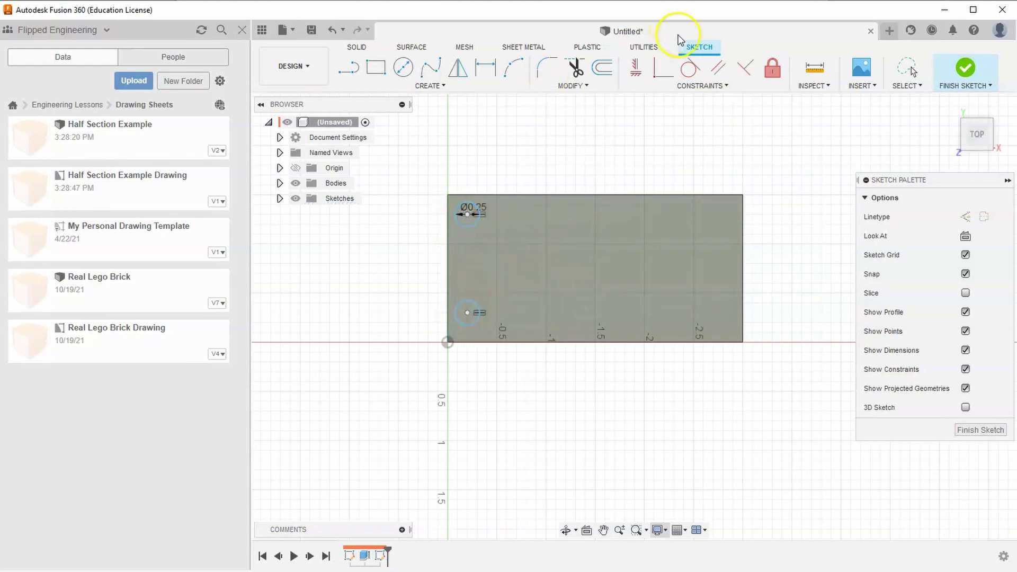
- Align the centres of the two circles vertically with a Horizontal/Vertical constraint
{"action": "left_click", "coordinate": [633, 80]}
{"action": "left_click", "coordinate": [467, 214]}
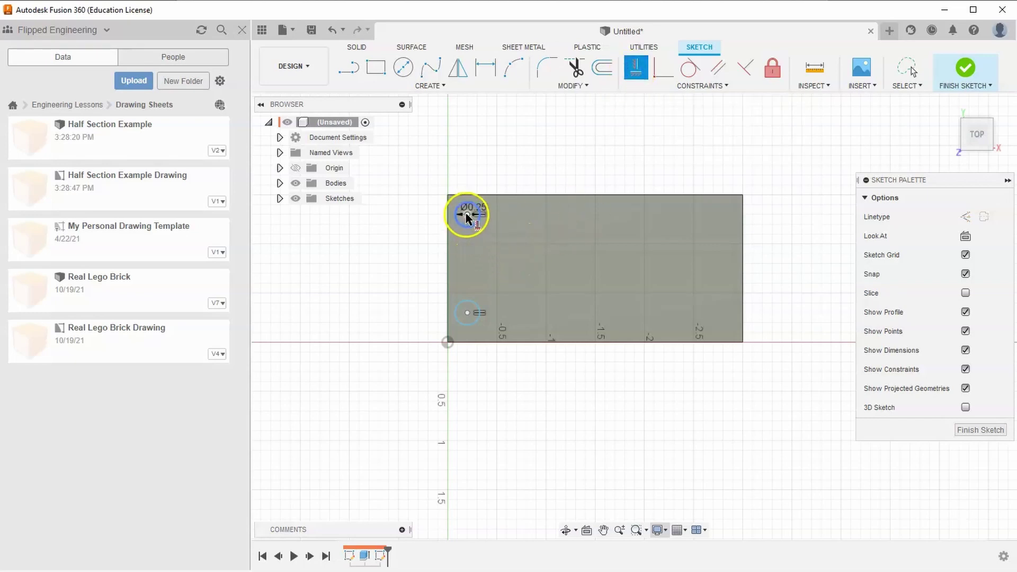
{"action": "left_click", "coordinate": [466, 313]}
{"action": "right_click", "coordinate": [432, 295]}
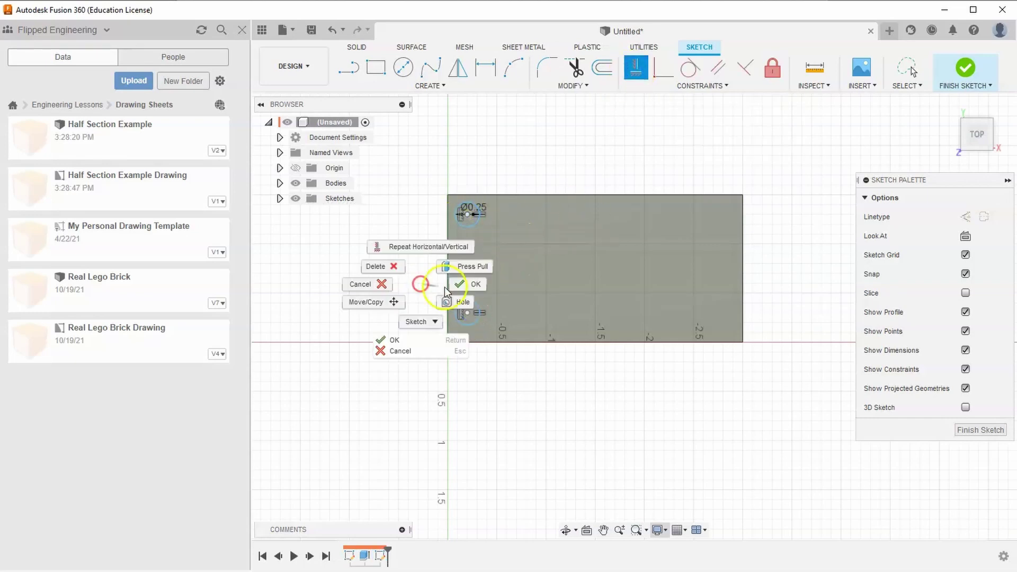
- Move the circle pair slightly away from the block's left edge and dimension the upper circle's centre 0.25 in from the top edge
{"action": "left_click", "coordinate": [465, 284]}
{"action": "left_click_drag", "start_coordinate": [468, 315], "coordinate": [478, 314]}
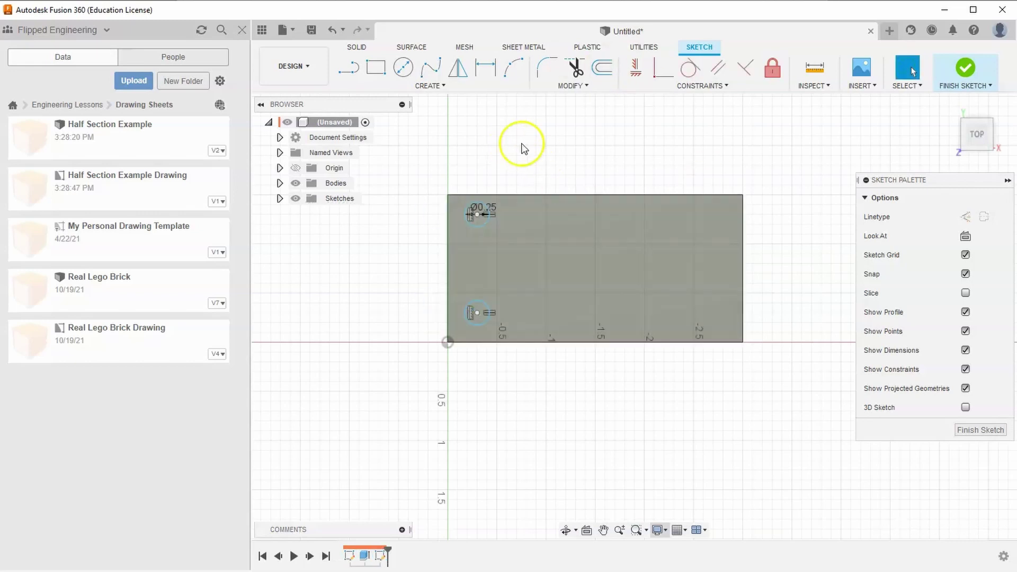
{"action": "left_click", "coordinate": [489, 72]}
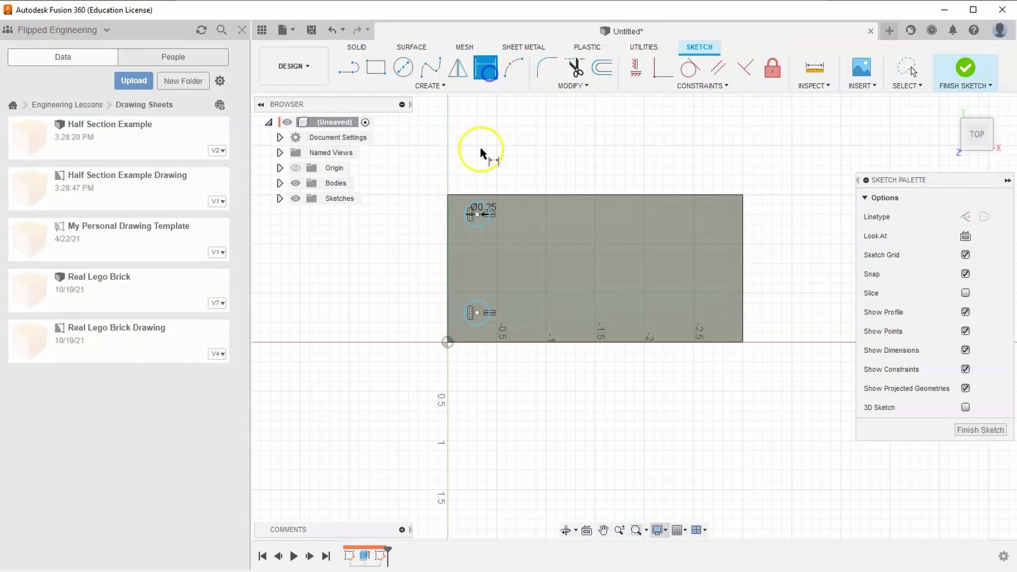
{"action": "left_click", "coordinate": [476, 216]}
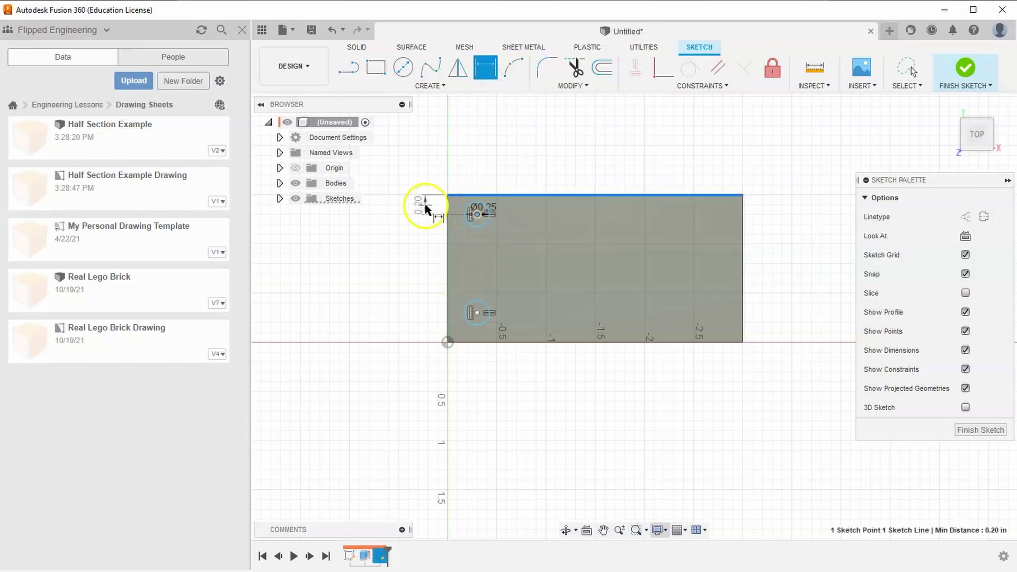
{"action": "left_click", "coordinate": [423, 206]}
{"action": "key", "text": "Return"}
- Dimension the upper circle's centre 0.25 in from the block's left edge
{"action": "left_click", "coordinate": [476, 217]}
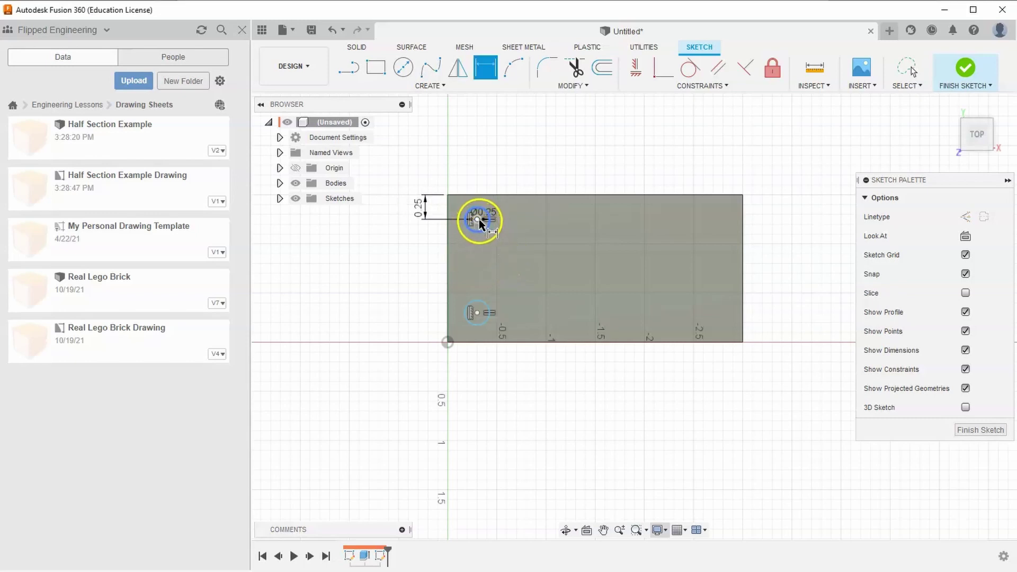
{"action": "left_click", "coordinate": [448, 208]}
{"action": "left_click", "coordinate": [456, 170]}
{"action": "type", "text": "0.25"}
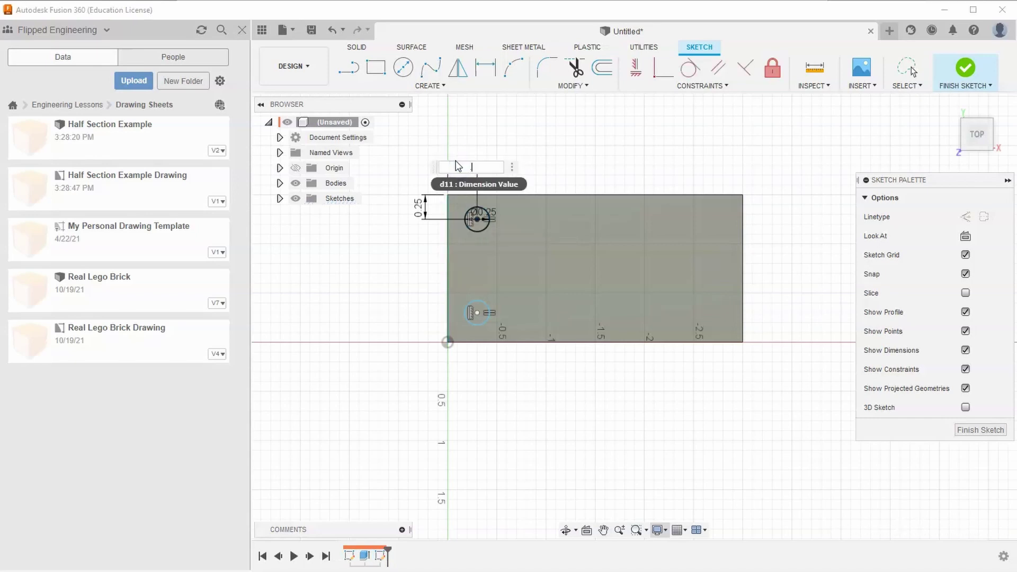
{"action": "key", "text": "Return"}
- Dimension the lower circle's centre 0.25 in from the block's bottom edge
{"action": "left_click", "coordinate": [510, 332]}
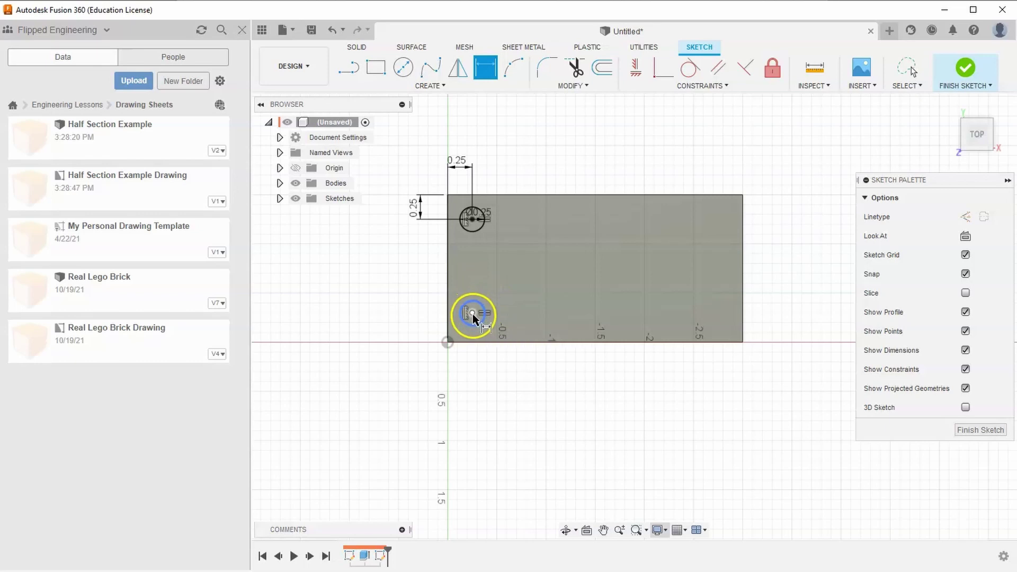
{"action": "left_click", "coordinate": [476, 342]}
{"action": "left_click", "coordinate": [408, 311]}
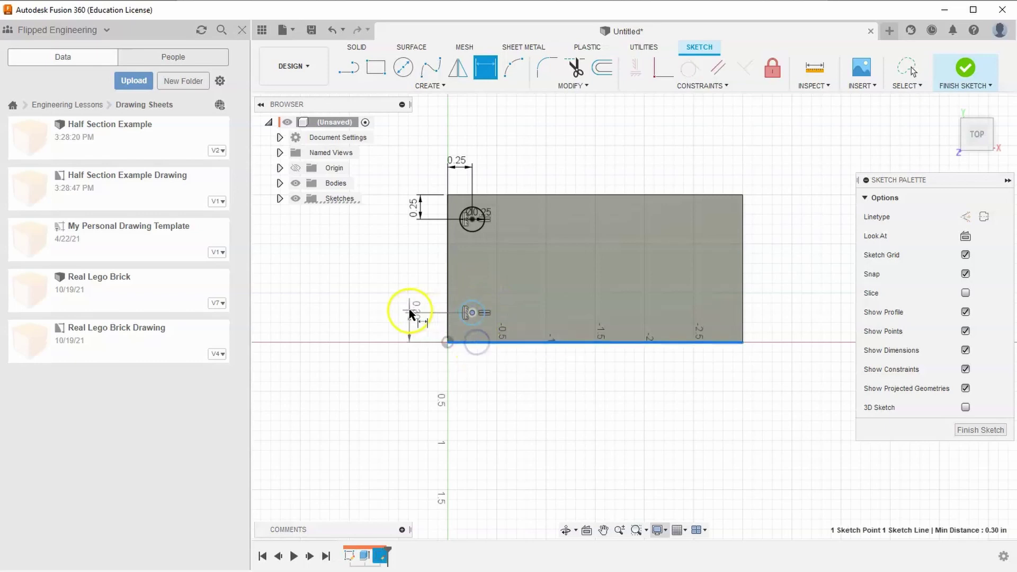
{"action": "type", "text": "2"}
{"action": "key", "text": "Return"}
{"action": "left_click", "coordinate": [509, 318]}
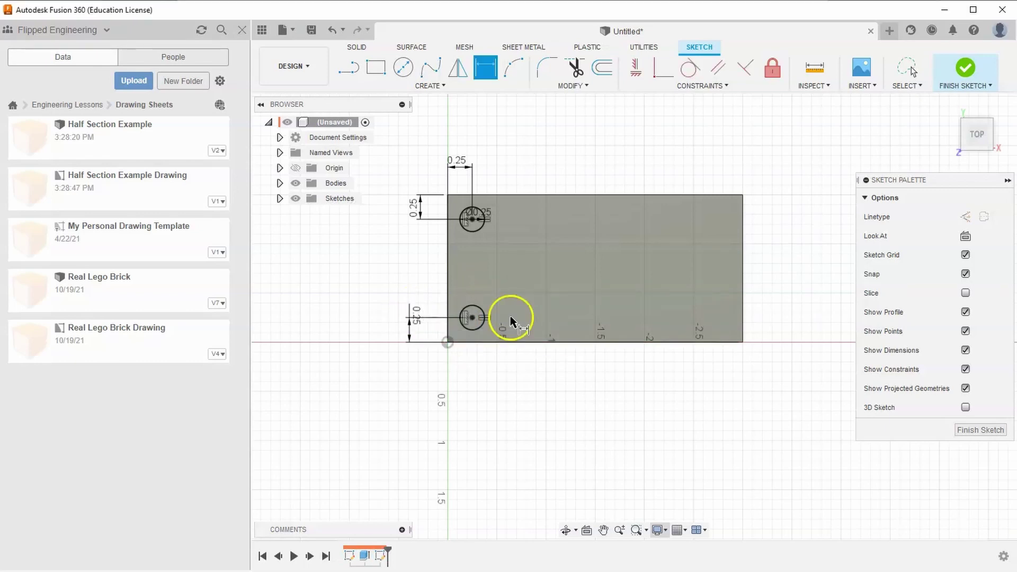
{"action": "left_click", "coordinate": [559, 295]}
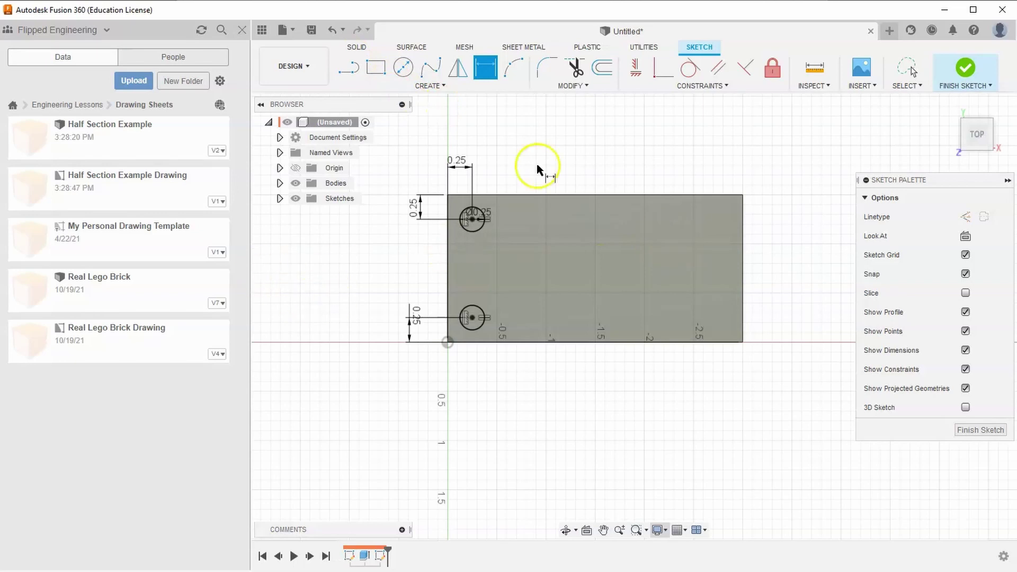
- Check the slotted end in the reference drawing and draw a vertical construction line between the midpoints of the top face's long edges
{"action": "key", "text": "alt+Tab"}
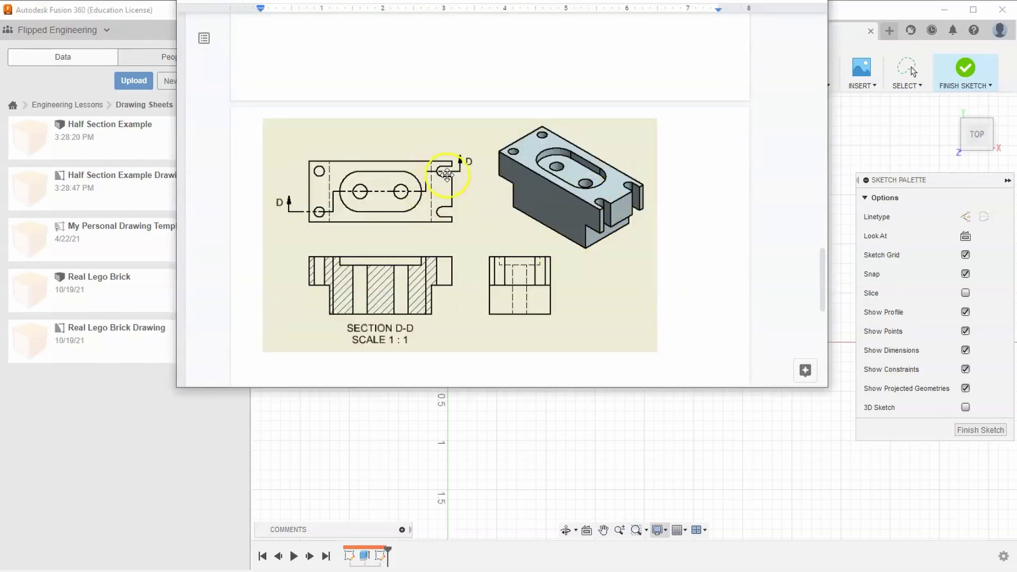
{"action": "left_click", "coordinate": [855, 30]}
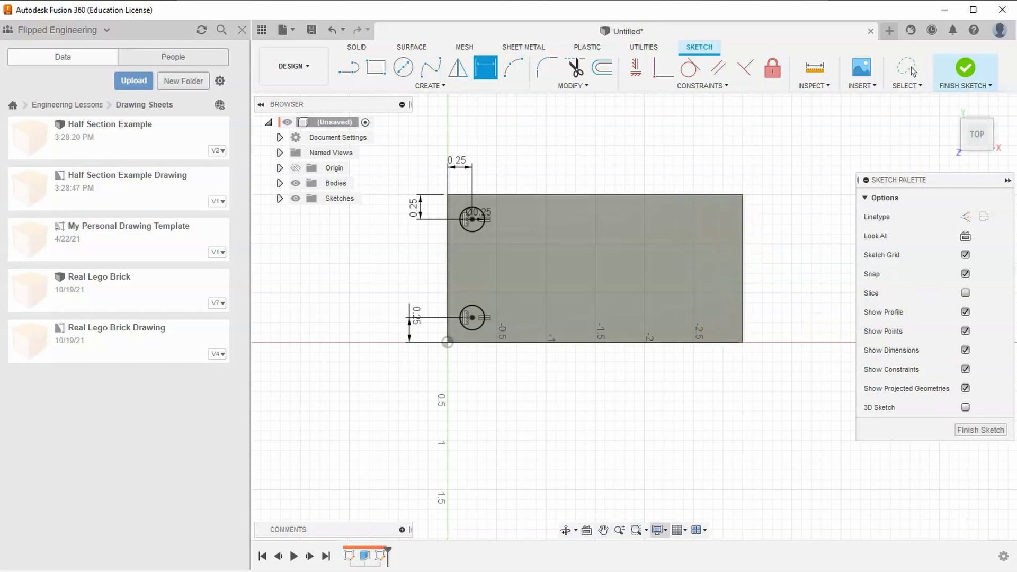
{"action": "right_click", "coordinate": [794, 183]}
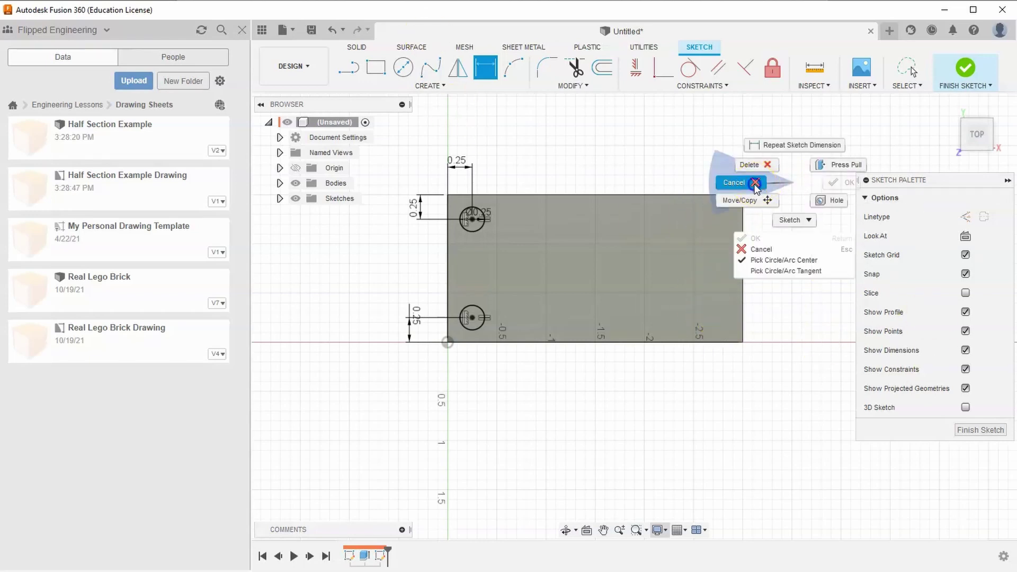
{"action": "left_click", "coordinate": [749, 182]}
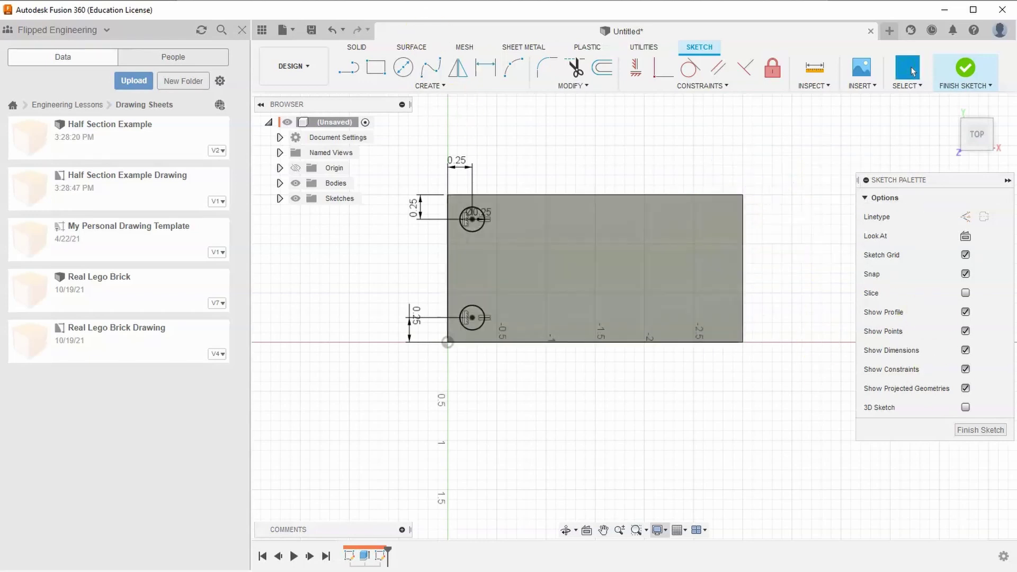
{"action": "left_click", "coordinate": [965, 217]}
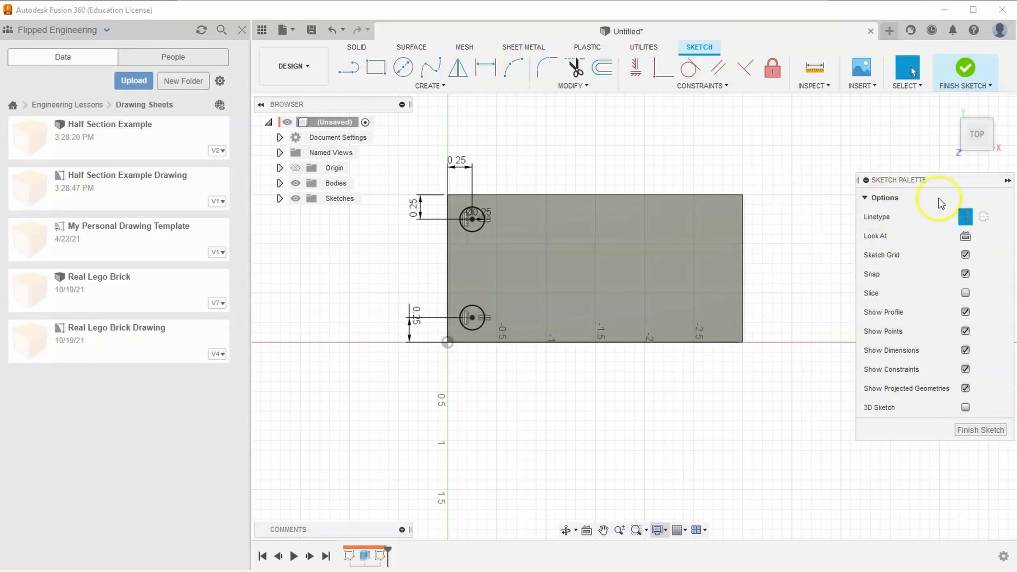
{"action": "left_click", "coordinate": [348, 68]}
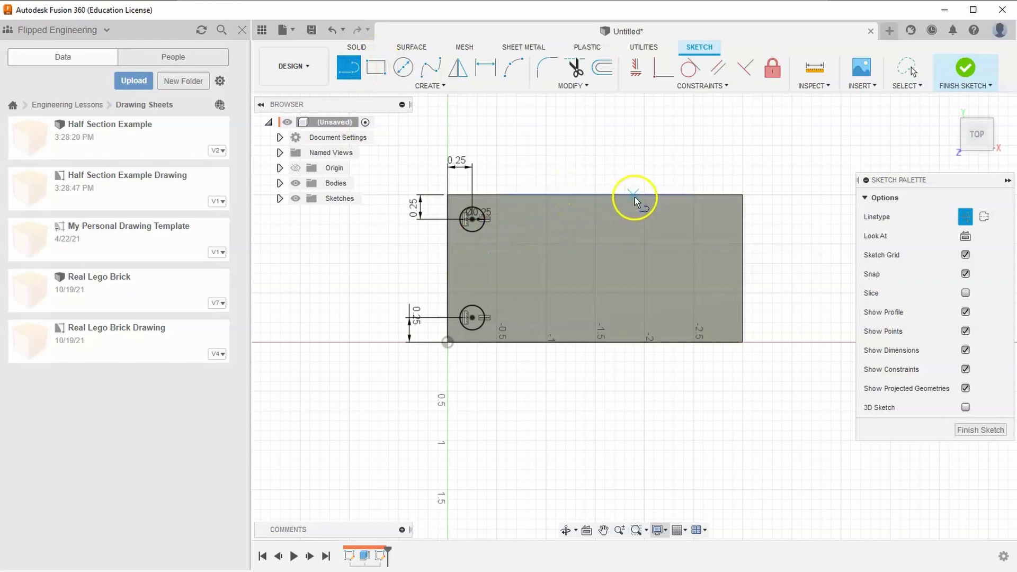
{"action": "left_click", "coordinate": [595, 195]}
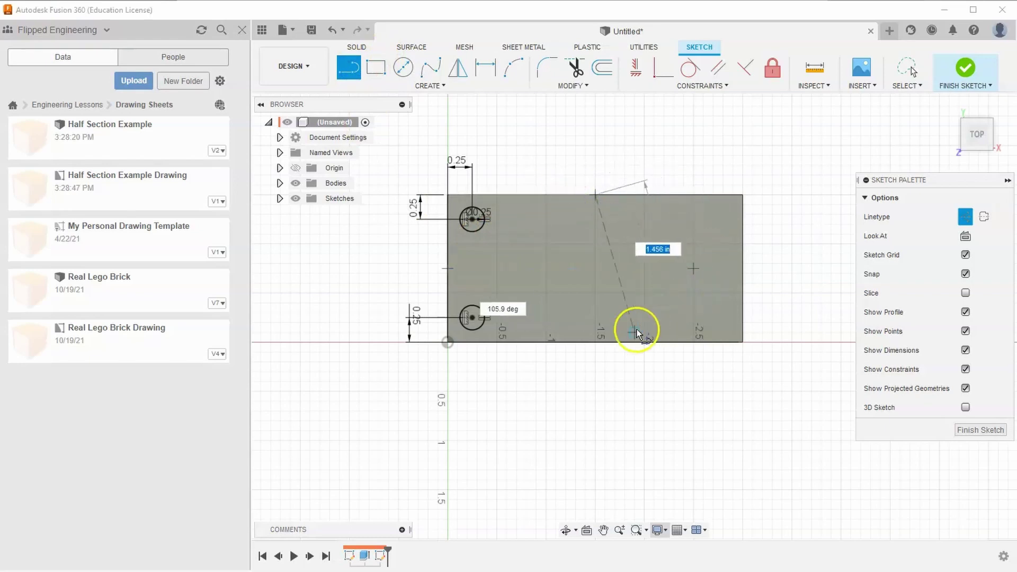
{"action": "left_click", "coordinate": [594, 342]}
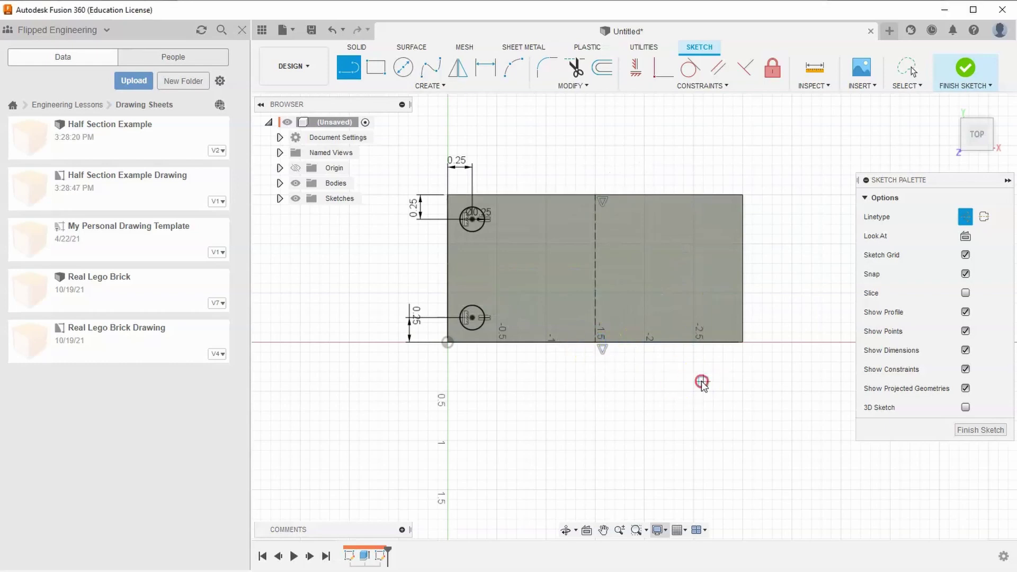
{"action": "key", "text": "Escape"}
- Mirror both circles across the vertical construction centreline to the opposite end of the top face
{"action": "left_click", "coordinate": [407, 86]}
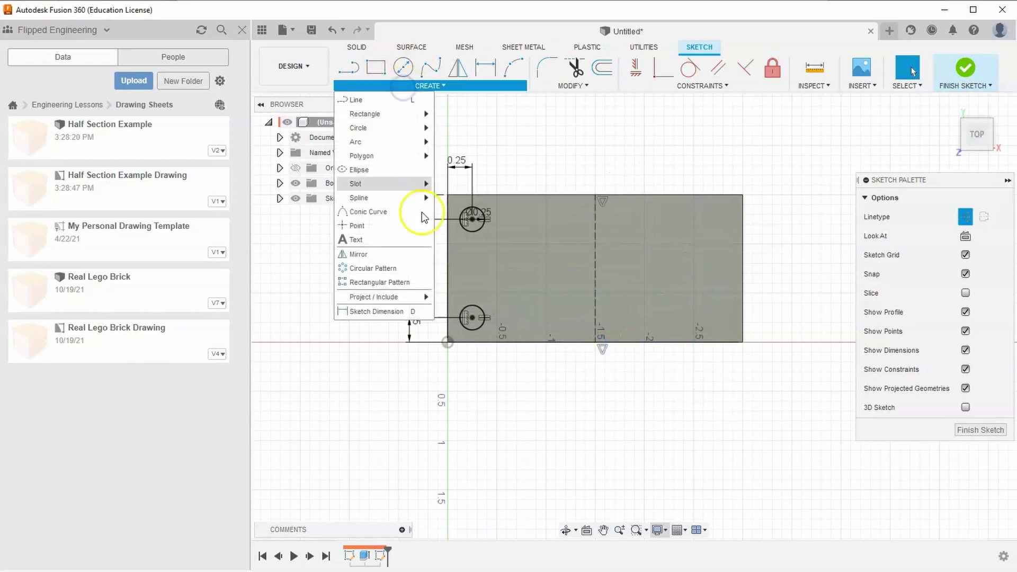
{"action": "left_click", "coordinate": [358, 254]}
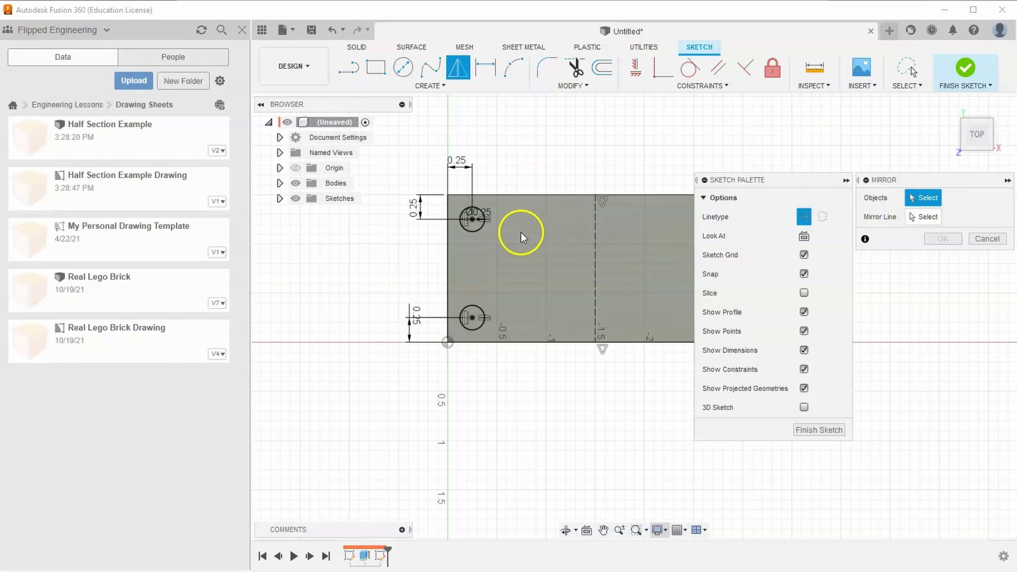
{"action": "left_click", "coordinate": [482, 227]}
{"action": "left_click", "coordinate": [479, 308]}
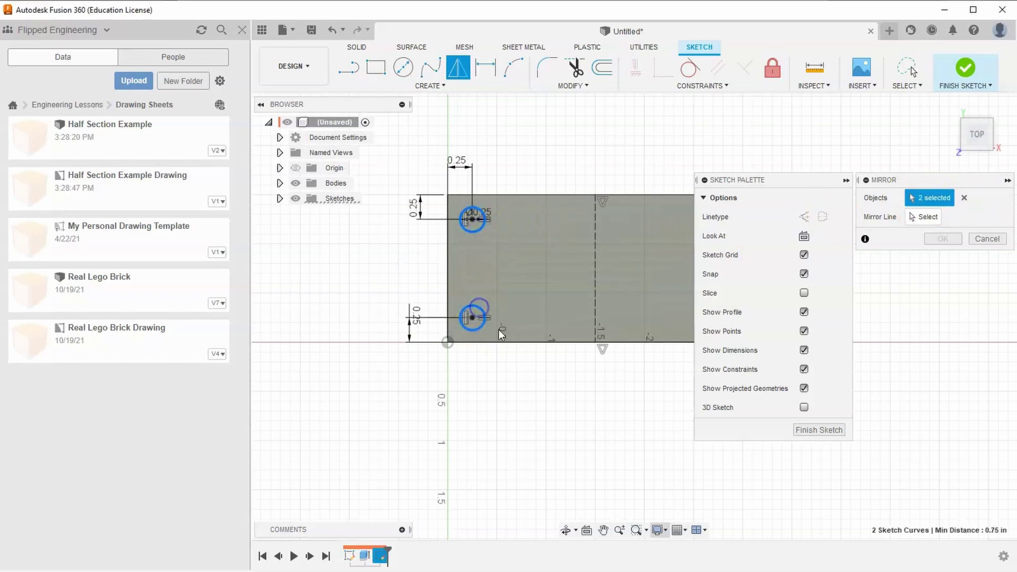
{"action": "left_click", "coordinate": [927, 219]}
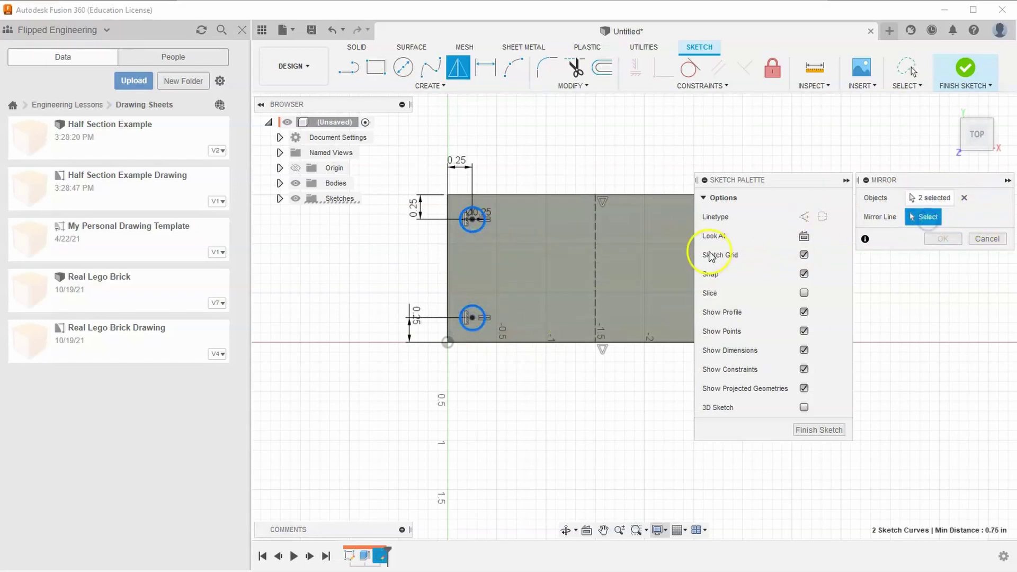
{"action": "left_click", "coordinate": [595, 246]}
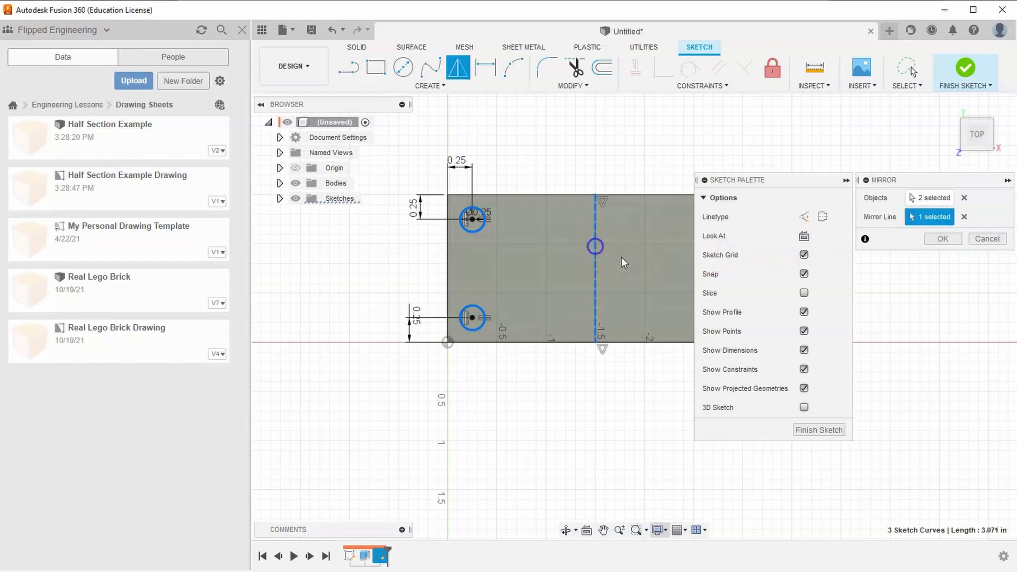
{"action": "middle_click_drag", "start_coordinate": [718, 151], "coordinate": [608, 147]}
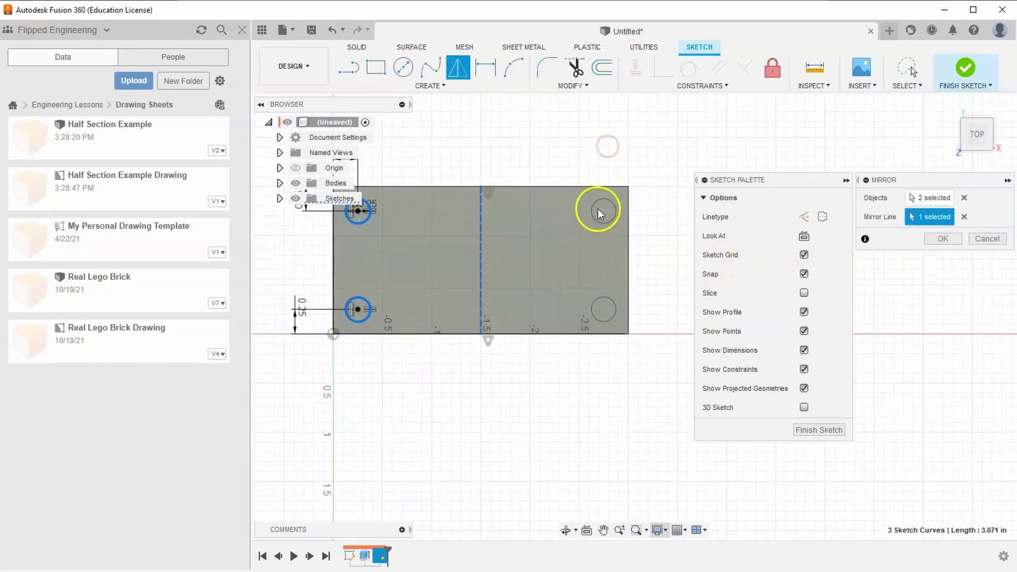
{"action": "middle_click_drag", "start_coordinate": [599, 213], "coordinate": [615, 238]}
{"action": "left_click", "coordinate": [943, 239]}
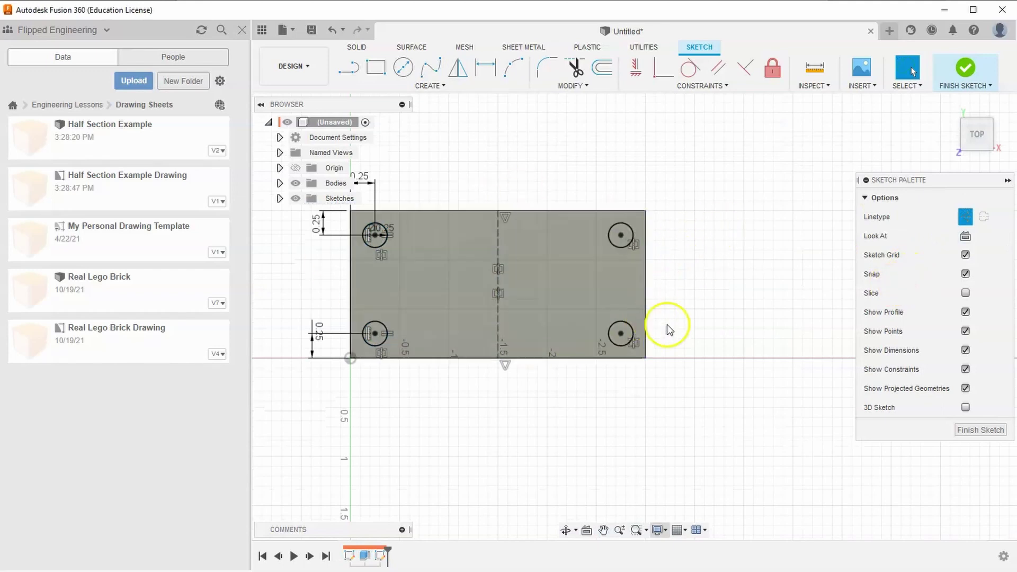
- With normal linetype, draw two lines from the upper-right circle to the block's right edge, forming the sides of an open slot
{"action": "left_click", "coordinate": [348, 70]}
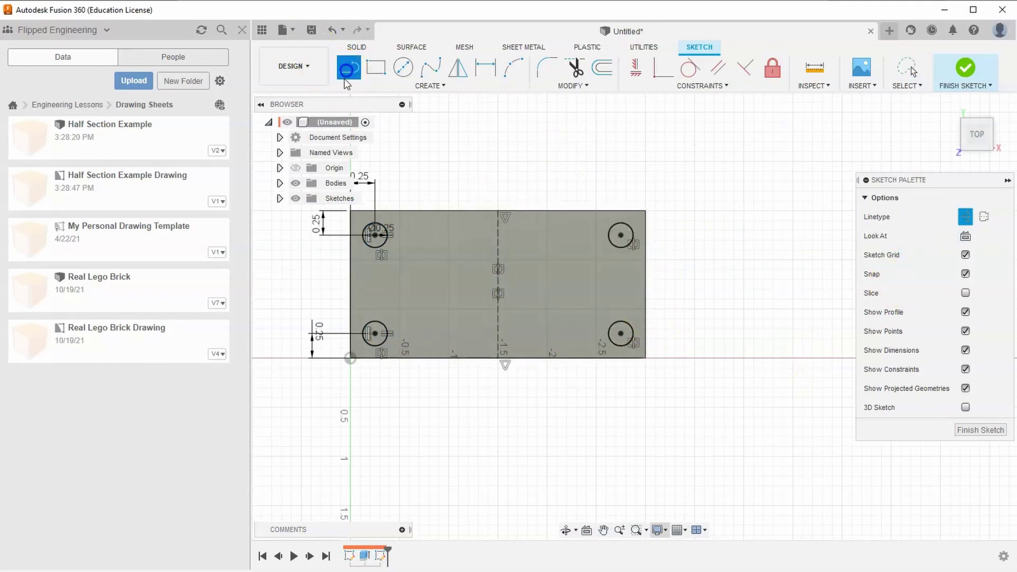
{"action": "scroll", "coordinate": [661, 193], "scroll_direction": "up", "scroll_amount": 1}
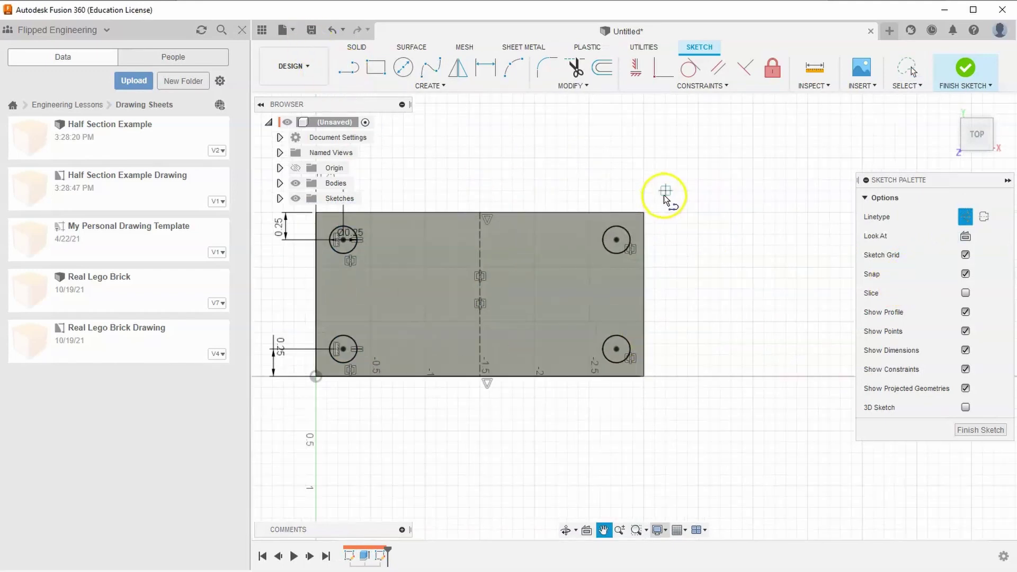
{"action": "left_click", "coordinate": [965, 217]}
{"action": "scroll", "coordinate": [658, 236], "scroll_direction": "up", "scroll_amount": 2}
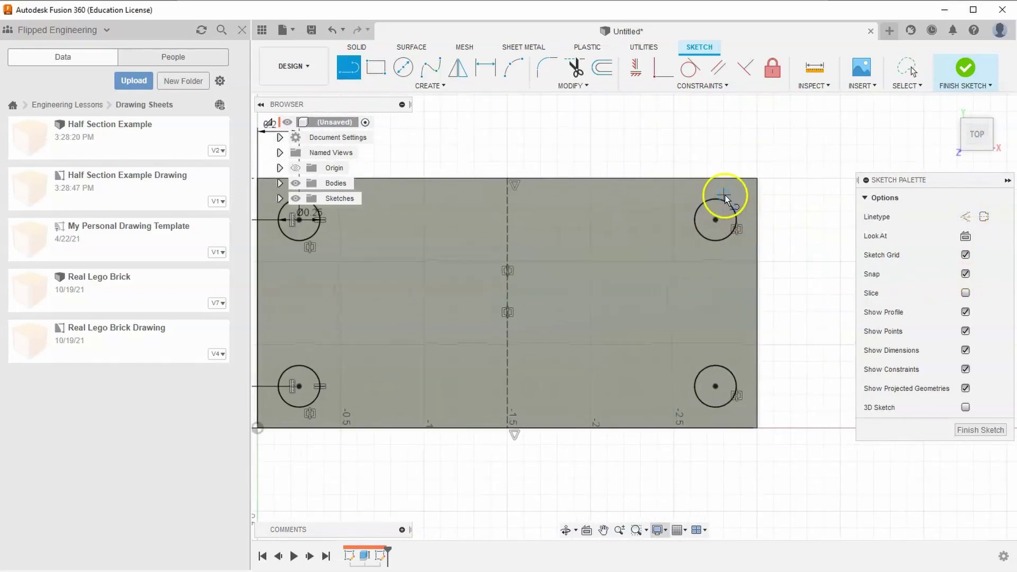
{"action": "left_click", "coordinate": [715, 200]}
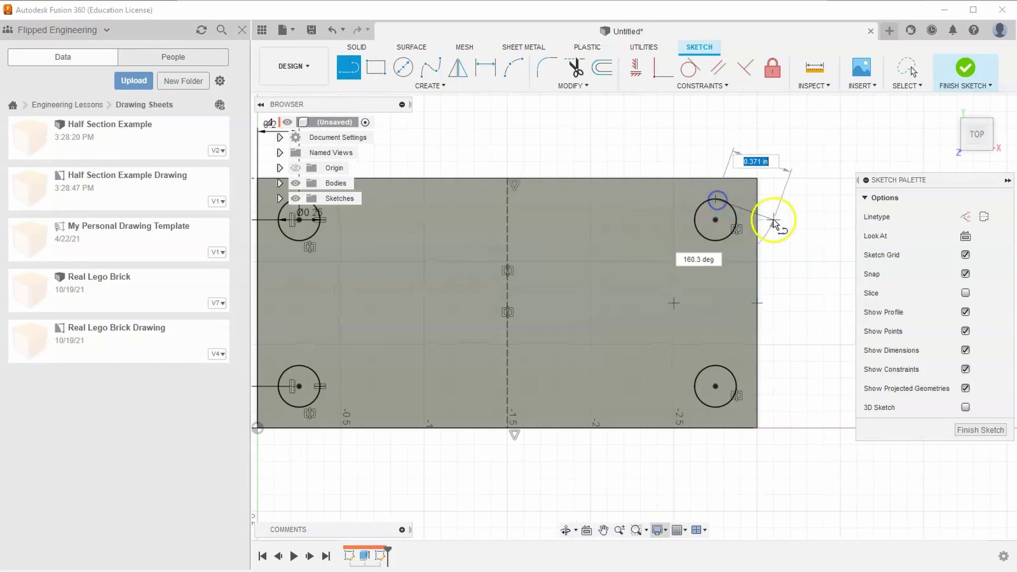
{"action": "left_click", "coordinate": [756, 199]}
{"action": "left_click_drag", "start_coordinate": [733, 250], "coordinate": [757, 238]}
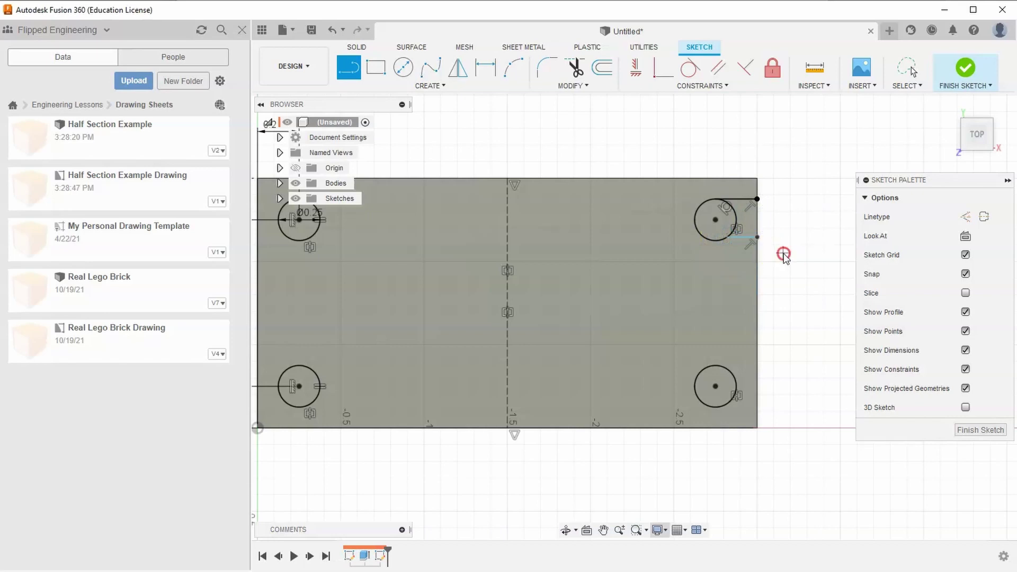
{"action": "right_click", "coordinate": [783, 253]}
{"action": "left_click", "coordinate": [820, 257]}
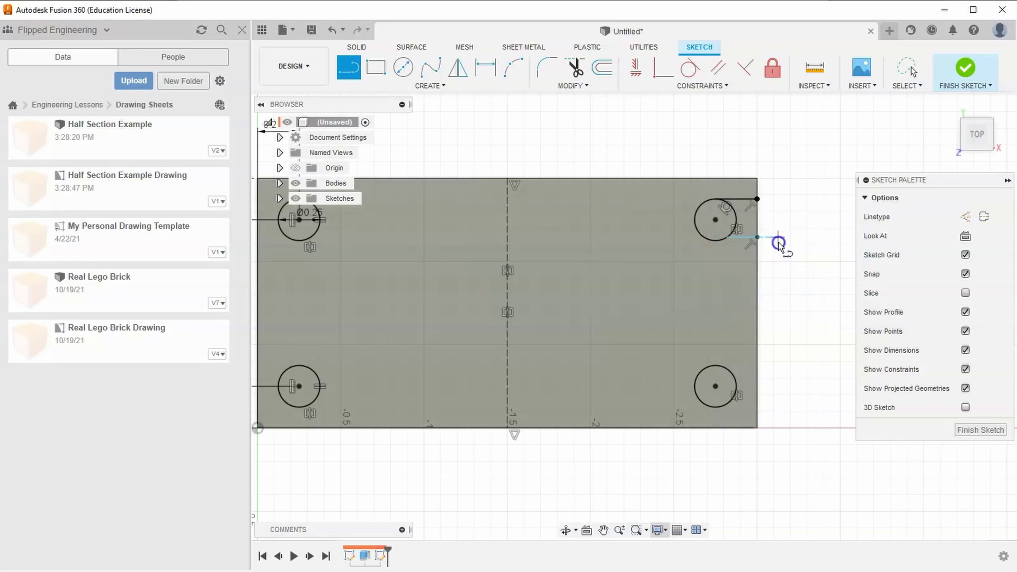
- Draw two lines from the lower-right circle to the block's right edge as the sides of the second open slot
{"action": "left_click", "coordinate": [717, 366]}
{"action": "left_click", "coordinate": [757, 365]}
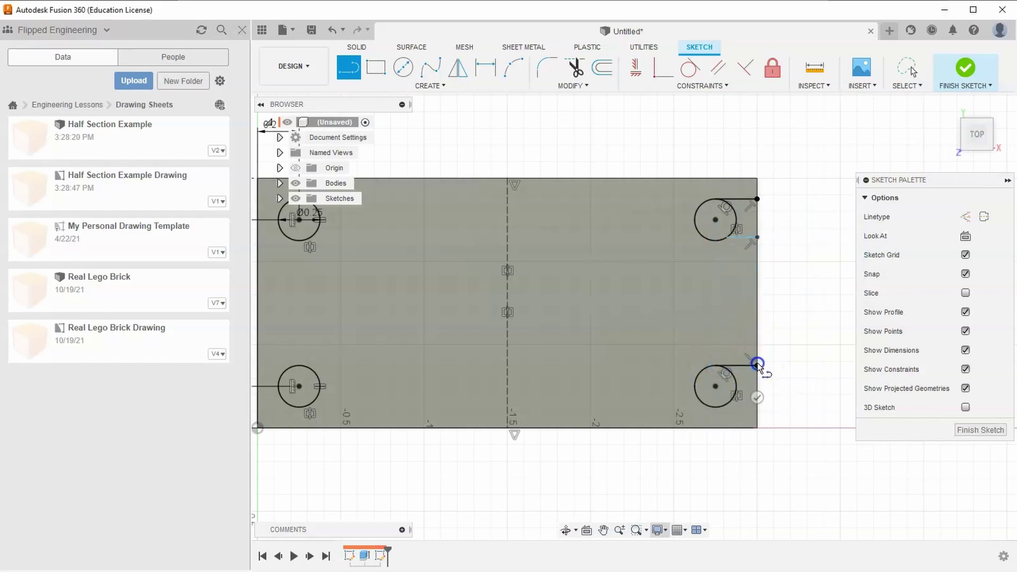
{"action": "left_click", "coordinate": [713, 405]}
{"action": "left_click", "coordinate": [757, 410]}
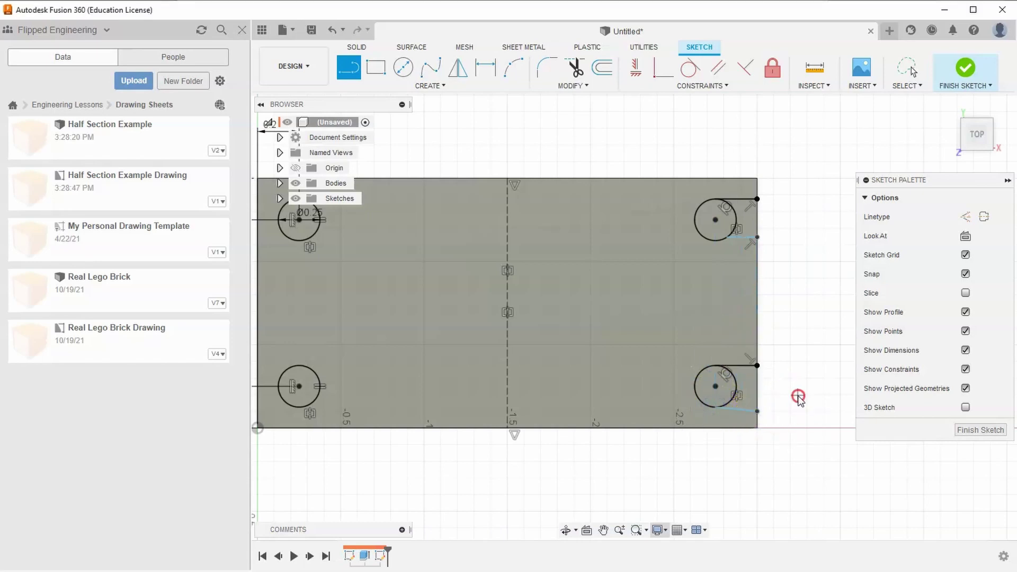
{"action": "key", "text": "Escape"}
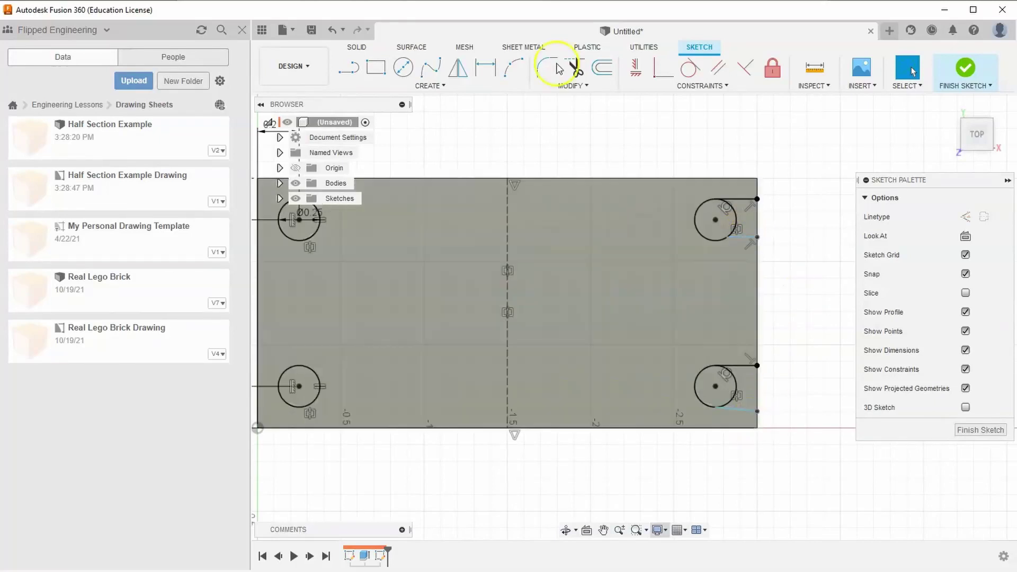
- Constrain the lower line of the lower-right slot to horizontal and make the lower line of each open slot tangent to its circle
{"action": "left_click", "coordinate": [636, 68]}
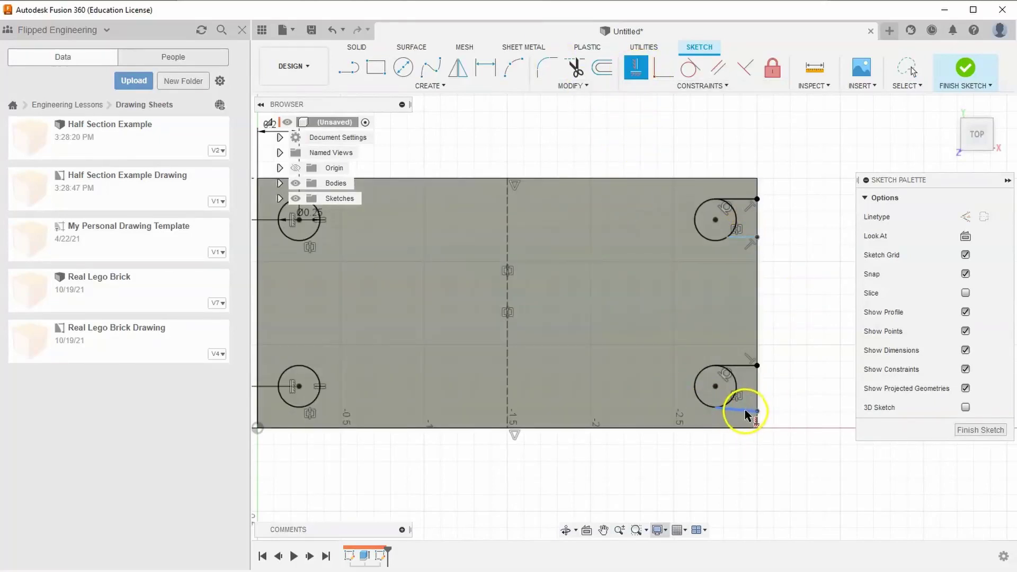
{"action": "left_click", "coordinate": [689, 67]}
{"action": "left_click", "coordinate": [741, 238]}
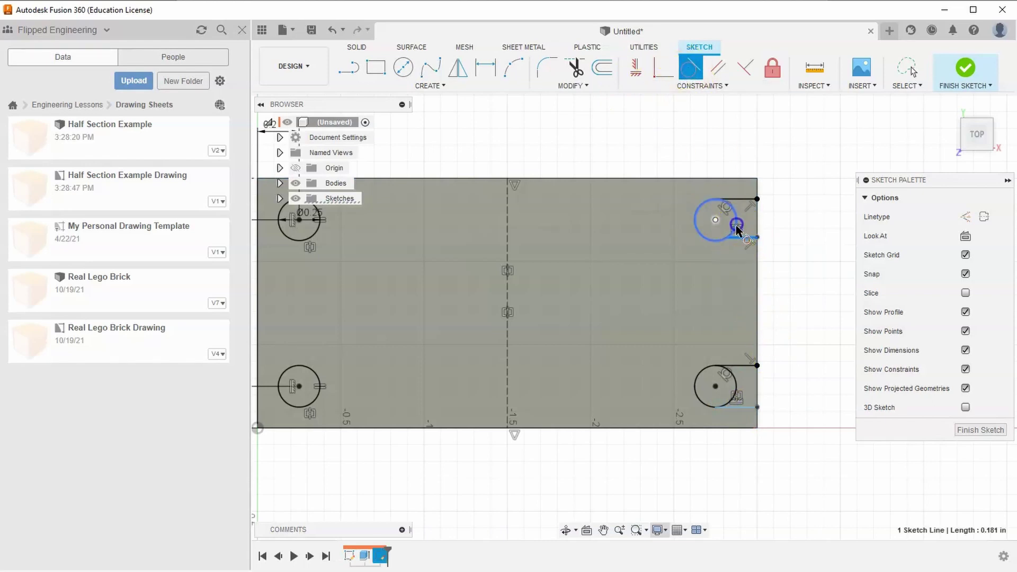
{"action": "left_click", "coordinate": [736, 230]}
{"action": "left_click", "coordinate": [743, 406]}
{"action": "left_click", "coordinate": [743, 407]}
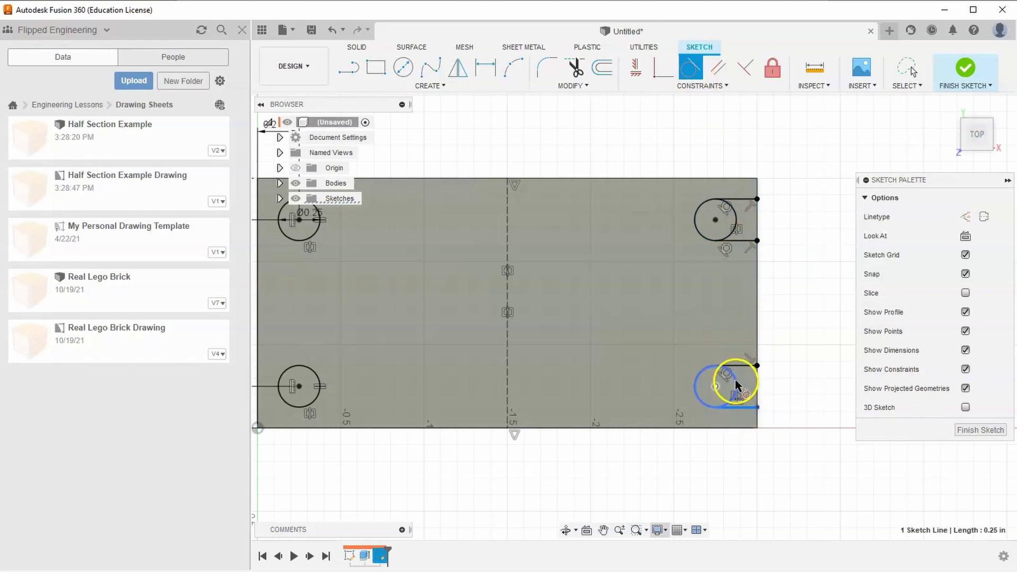
{"action": "left_click", "coordinate": [738, 392]}
{"action": "right_click", "coordinate": [800, 377]}
{"action": "key", "text": "Escape"}
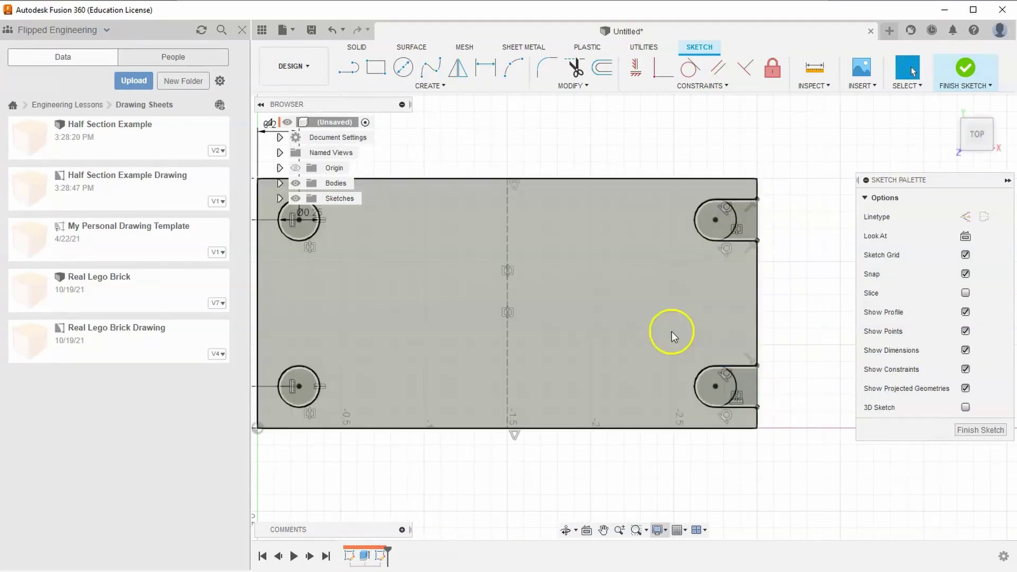
- Finish the sketch and cut the two holes and both open slots 2.00 in down through the block with Extrude
{"action": "scroll", "coordinate": [671, 333], "scroll_direction": "down", "scroll_amount": 1}
{"action": "middle_click_drag", "start_coordinate": [671, 333], "coordinate": [734, 315]}
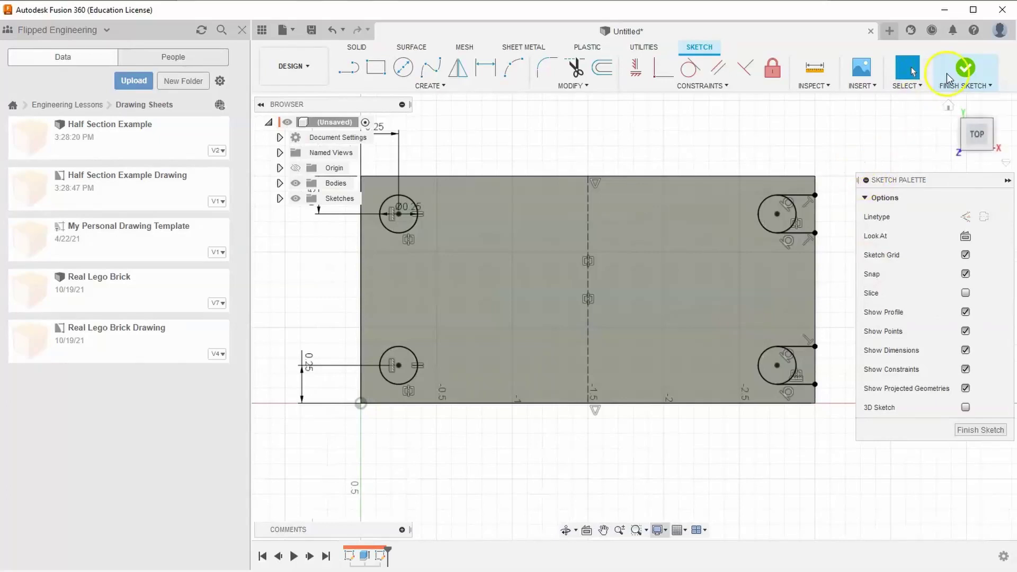
{"action": "left_click", "coordinate": [967, 70]}
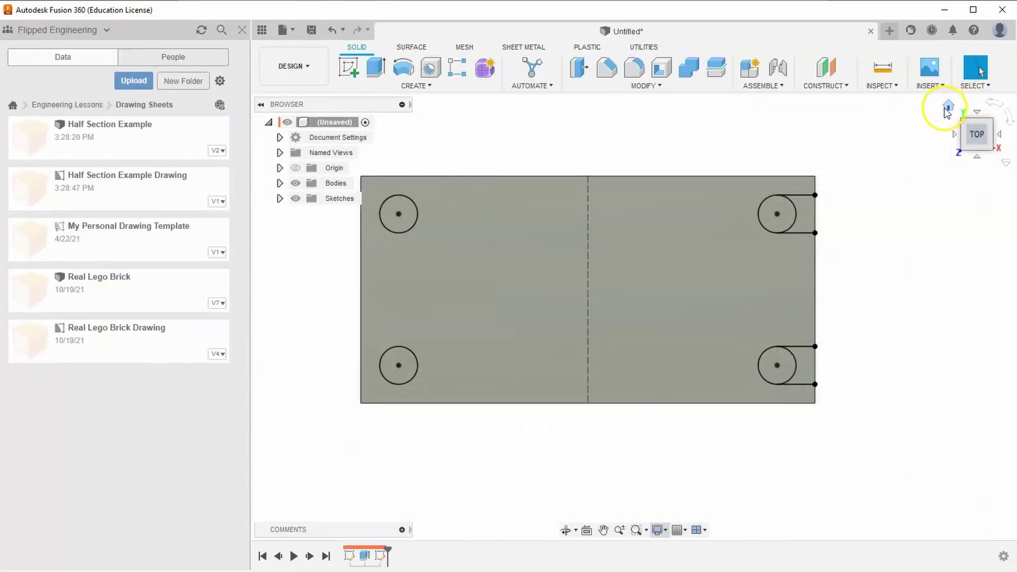
{"action": "left_click", "coordinate": [946, 108]}
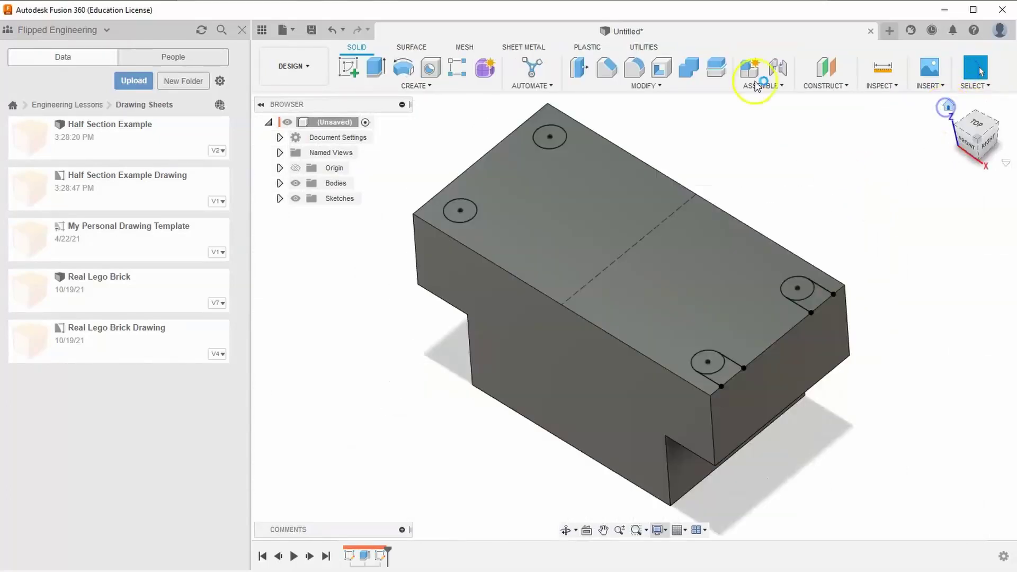
{"action": "left_click", "coordinate": [375, 69]}
{"action": "left_click", "coordinate": [468, 196]}
{"action": "left_click", "coordinate": [565, 143]}
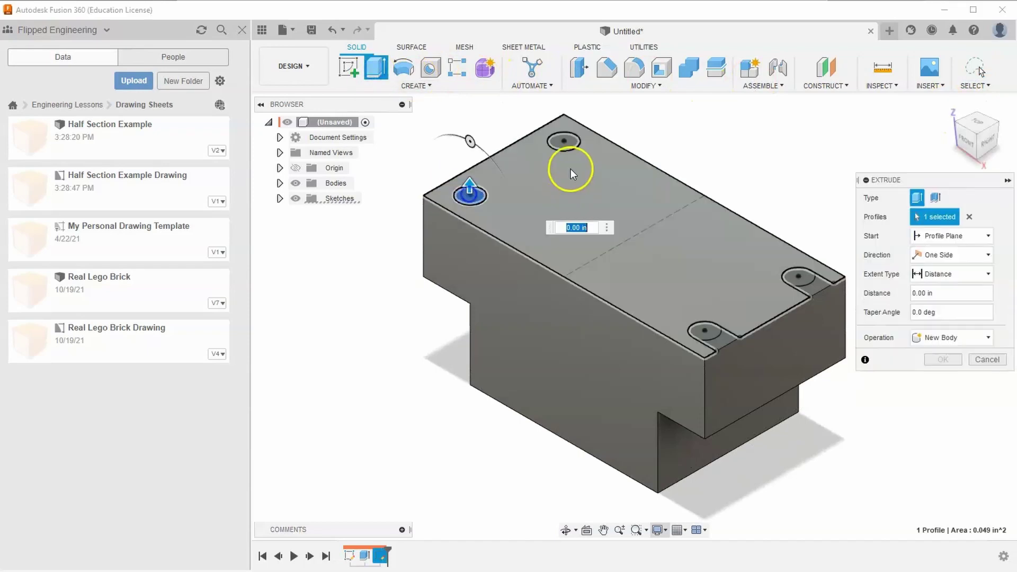
{"action": "left_click", "coordinate": [706, 330]}
{"action": "left_click", "coordinate": [729, 341]}
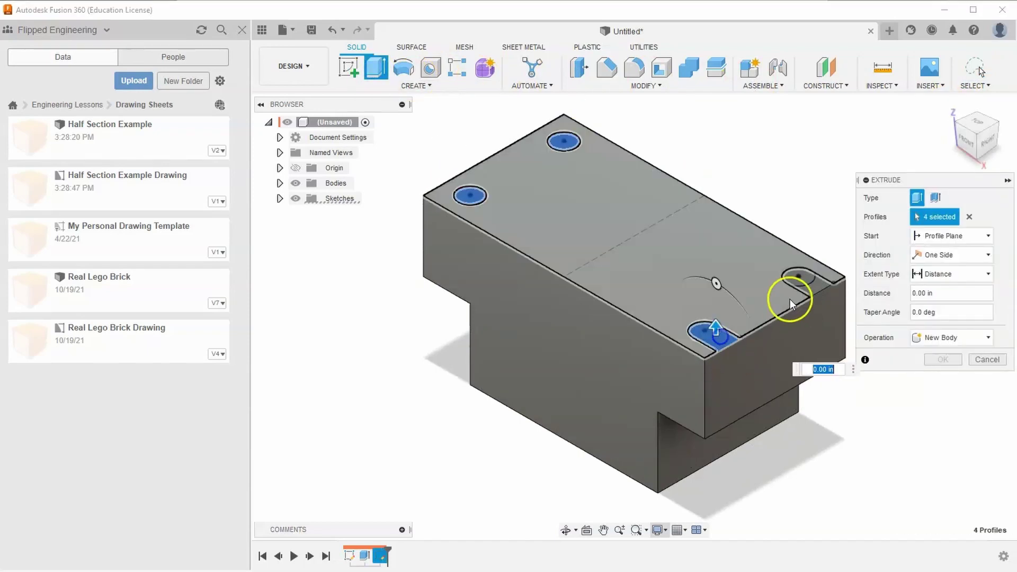
{"action": "left_click", "coordinate": [804, 280]}
{"action": "left_click", "coordinate": [820, 283]}
{"action": "left_click_drag", "start_coordinate": [811, 273], "coordinate": [810, 508]}
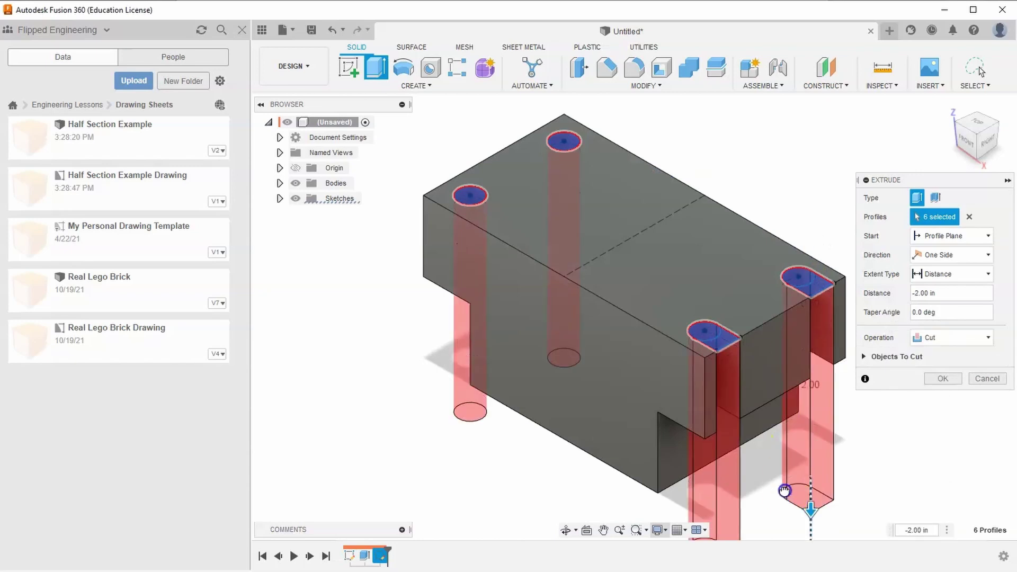
{"action": "left_click", "coordinate": [944, 379]}
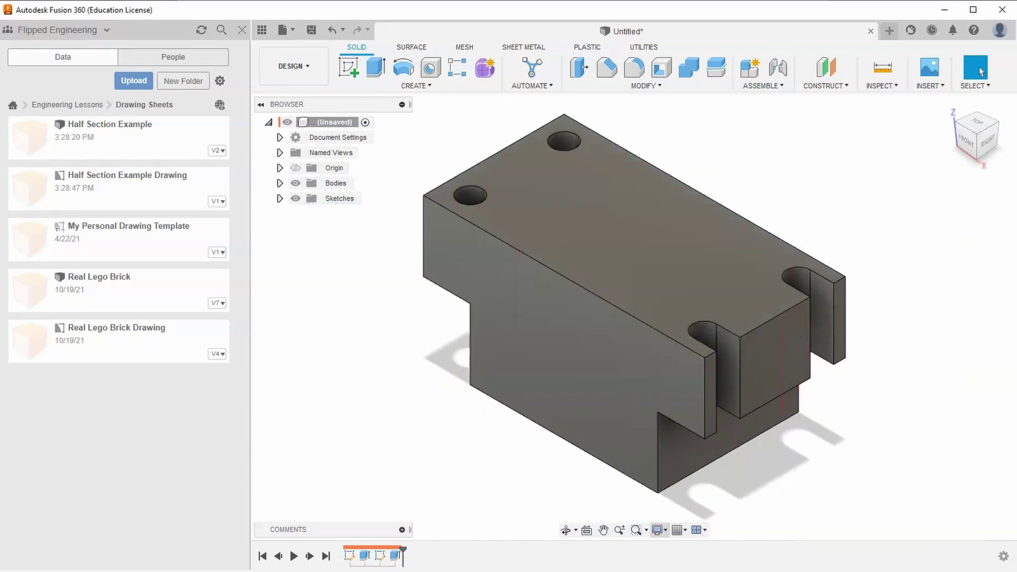
- Start a sketch on the block's top face and draw a horizontal center-to-center slot across its middle, between the holes and the open slots
{"action": "left_click", "coordinate": [570, 202]}
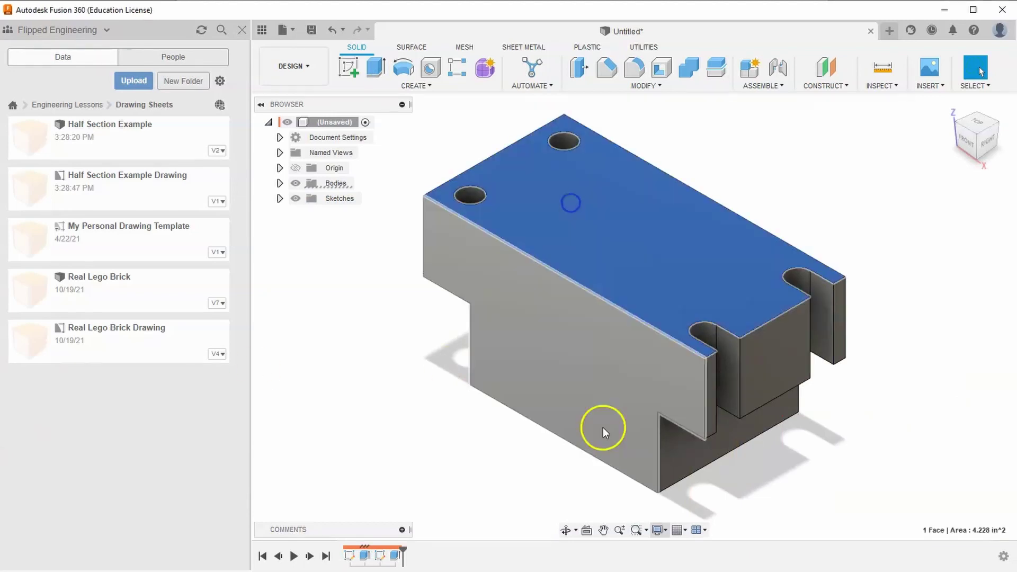
{"action": "left_click", "coordinate": [348, 67]}
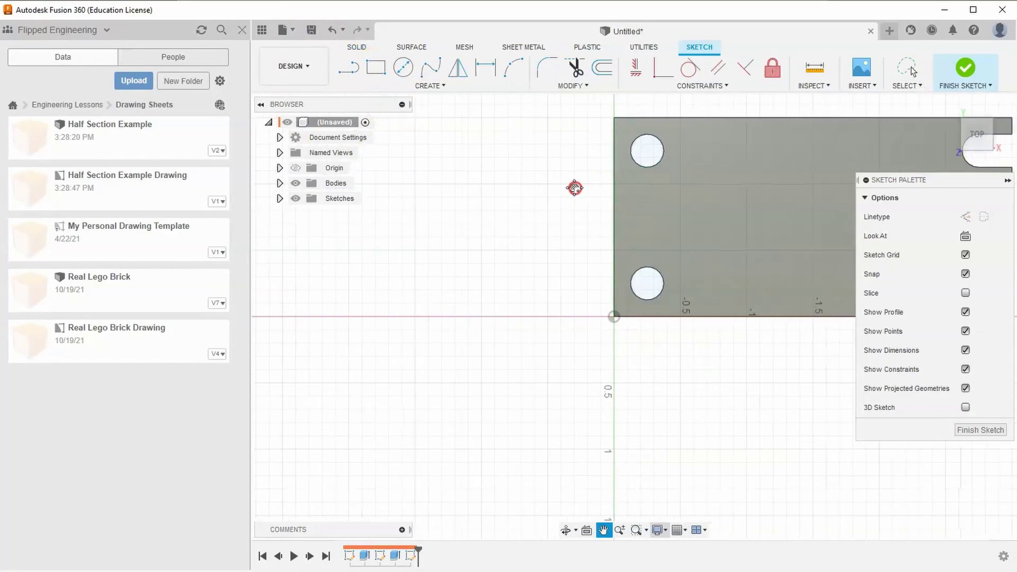
{"action": "left_click", "coordinate": [457, 88]}
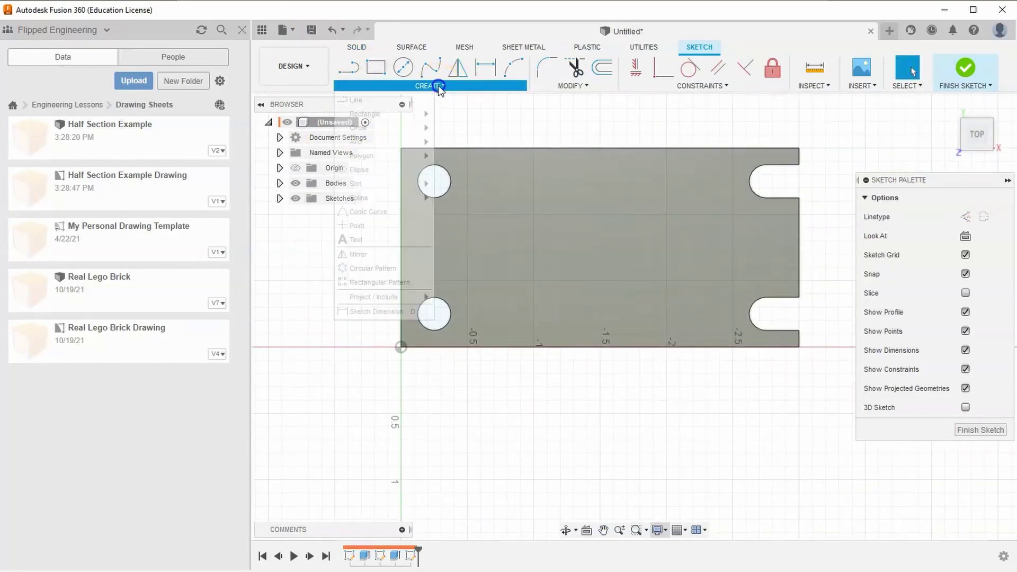
{"action": "mouse_move", "coordinate": [377, 186]}
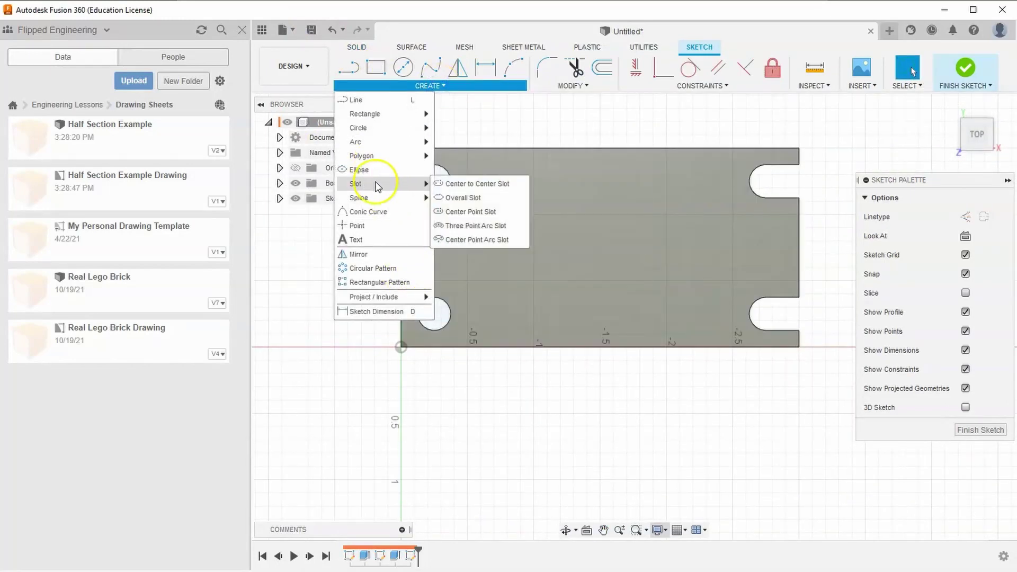
{"action": "left_click", "coordinate": [459, 185]}
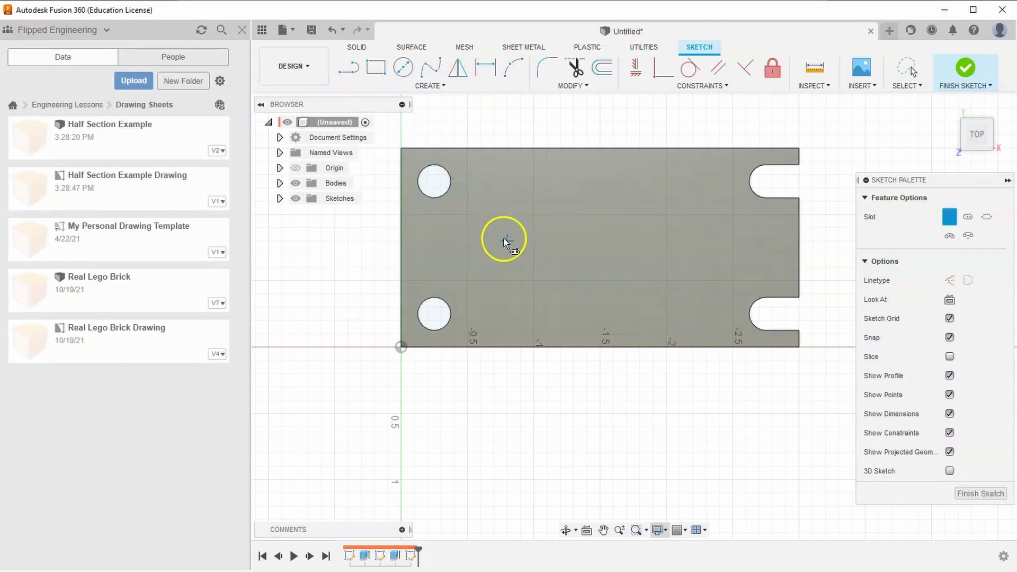
{"action": "left_click", "coordinate": [494, 241]}
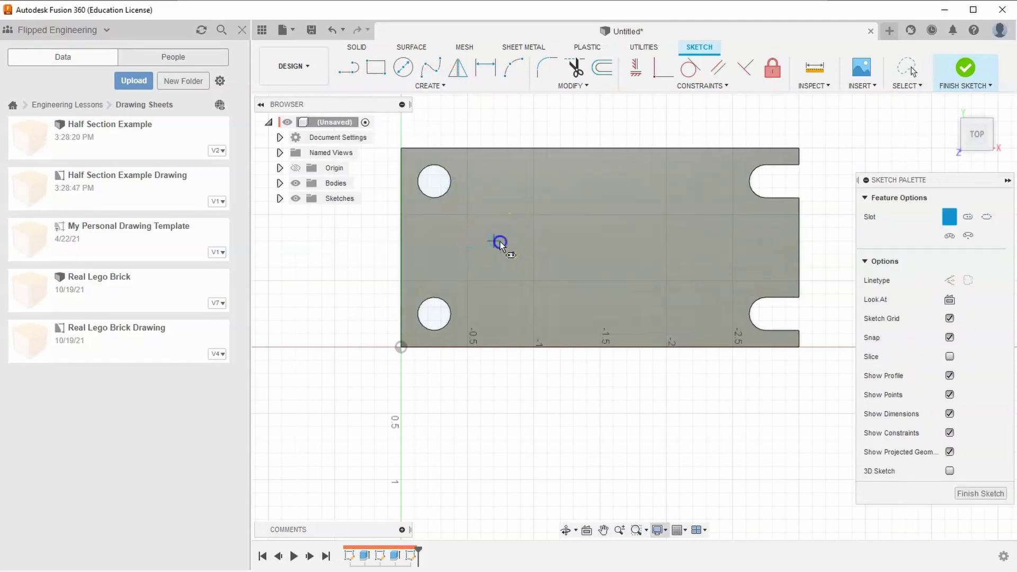
{"action": "left_click", "coordinate": [680, 241]}
{"action": "left_click", "coordinate": [660, 201]}
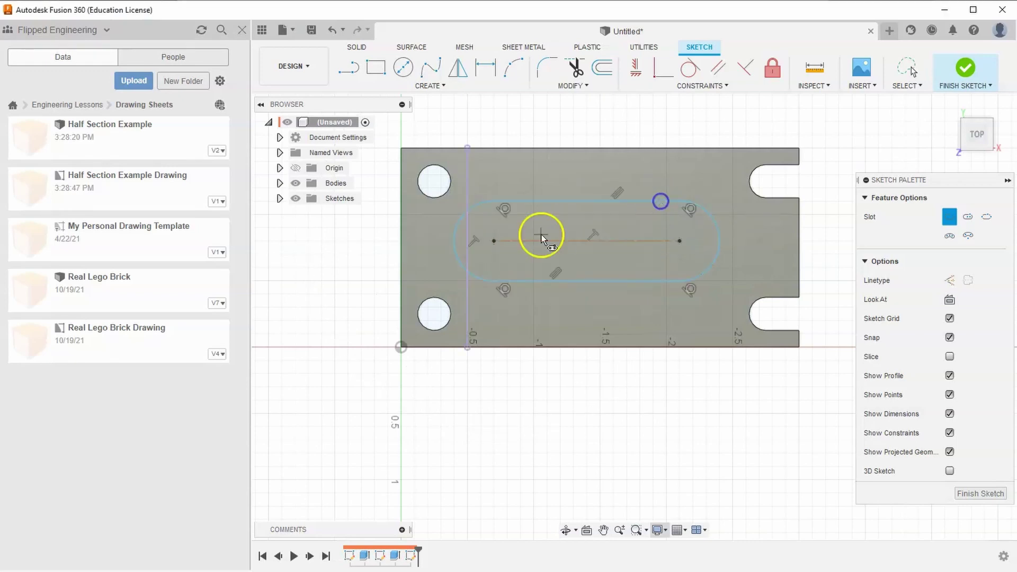
{"action": "right_click", "coordinate": [615, 132]}
{"action": "left_click", "coordinate": [604, 184]}
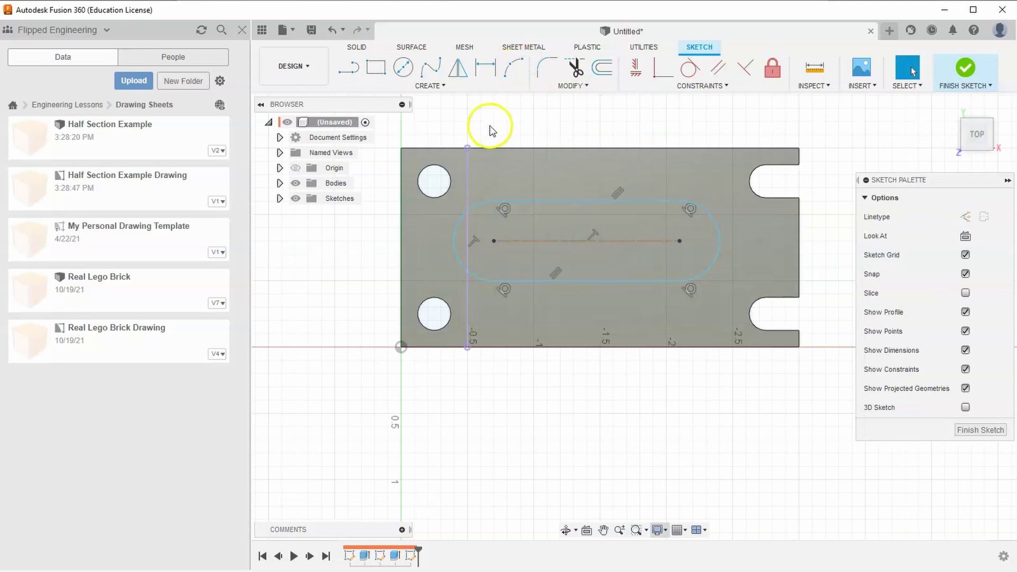
- Dimension the distance between the slot's arc centres as 1 in
{"action": "left_click", "coordinate": [485, 68]}
{"action": "left_click", "coordinate": [543, 242]}
{"action": "left_click", "coordinate": [571, 132]}
{"action": "type", "text": "1"}
{"action": "key", "text": "Return"}
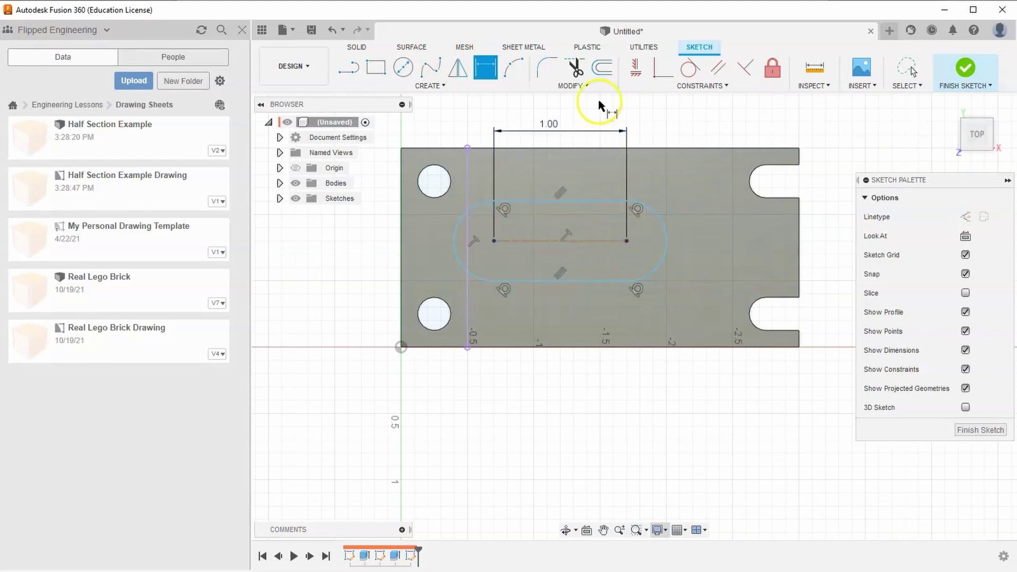
{"action": "right_click", "coordinate": [664, 132]}
{"action": "key", "text": "Escape"}
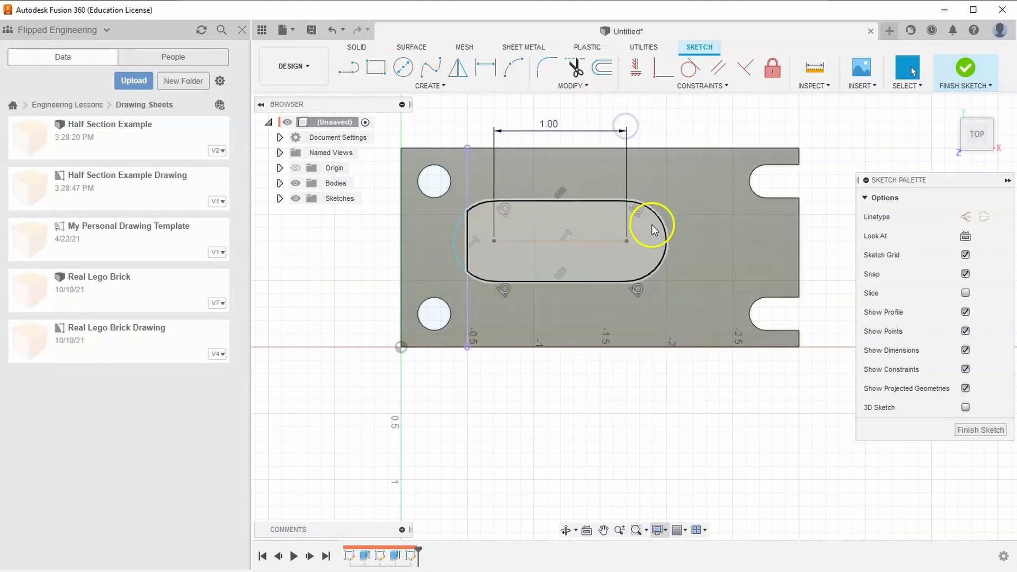
- Move the sketched slot farther from the two round holes and set its end radius to 0.50 in
{"action": "left_click", "coordinate": [682, 219]}
{"action": "left_click_drag", "start_coordinate": [627, 241], "coordinate": [662, 240]}
{"action": "left_click", "coordinate": [684, 113]}
{"action": "left_click", "coordinate": [484, 67]}
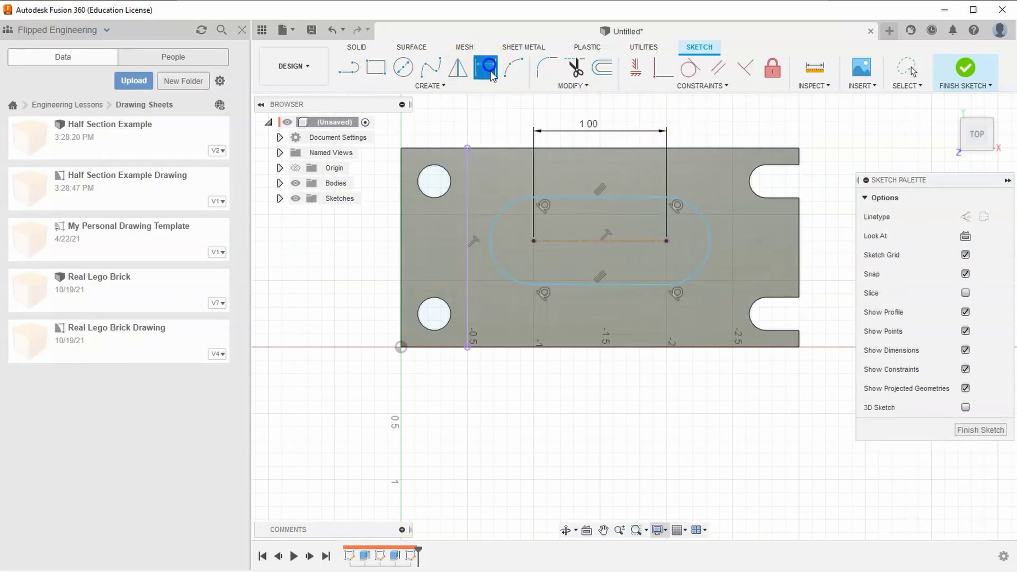
{"action": "left_click", "coordinate": [524, 202]}
{"action": "left_click", "coordinate": [480, 129]}
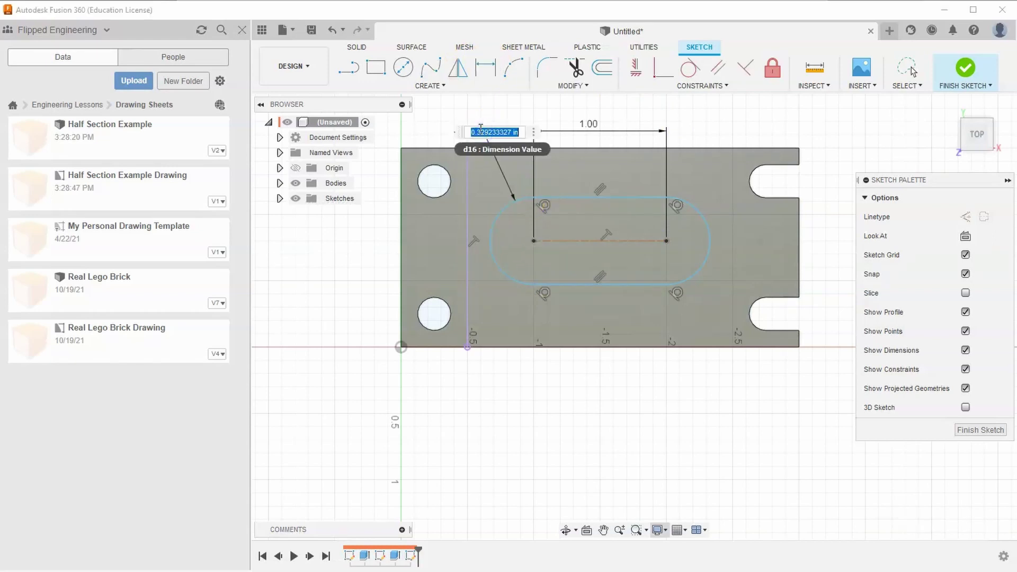
{"action": "key", "text": "Return"}
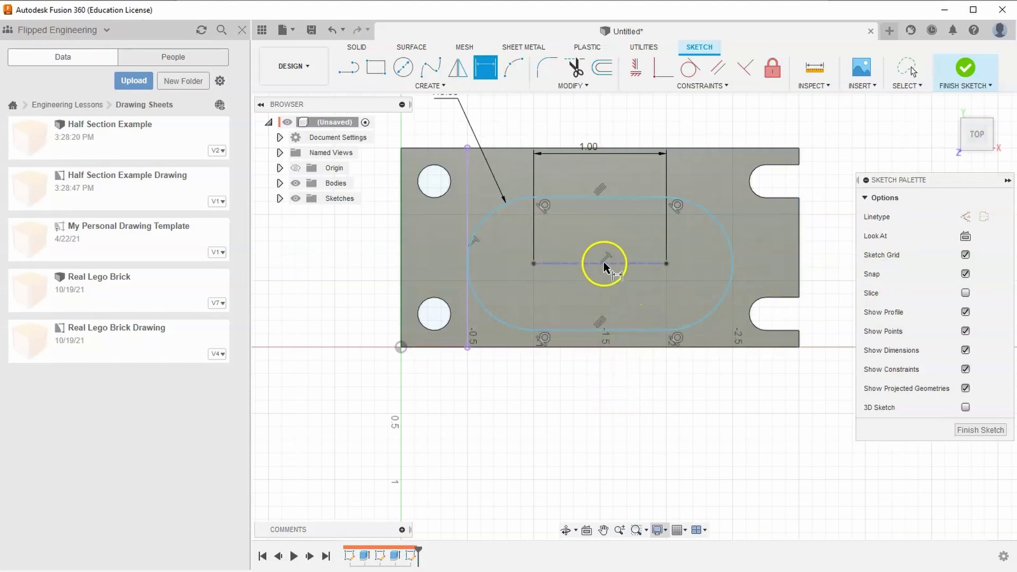
{"action": "right_click", "coordinate": [593, 416]}
{"action": "left_click", "coordinate": [603, 404]}
{"action": "right_click", "coordinate": [604, 404]}
{"action": "left_click", "coordinate": [569, 407]}
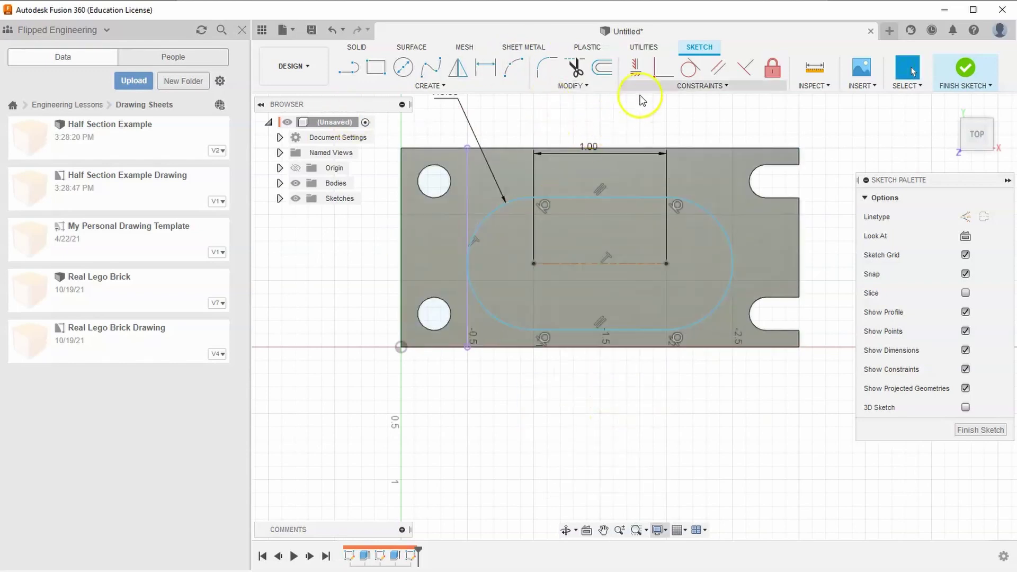
- Place a sketch point at the midpoint of the top face's short edge beside the two holes
{"action": "left_click", "coordinate": [444, 86]}
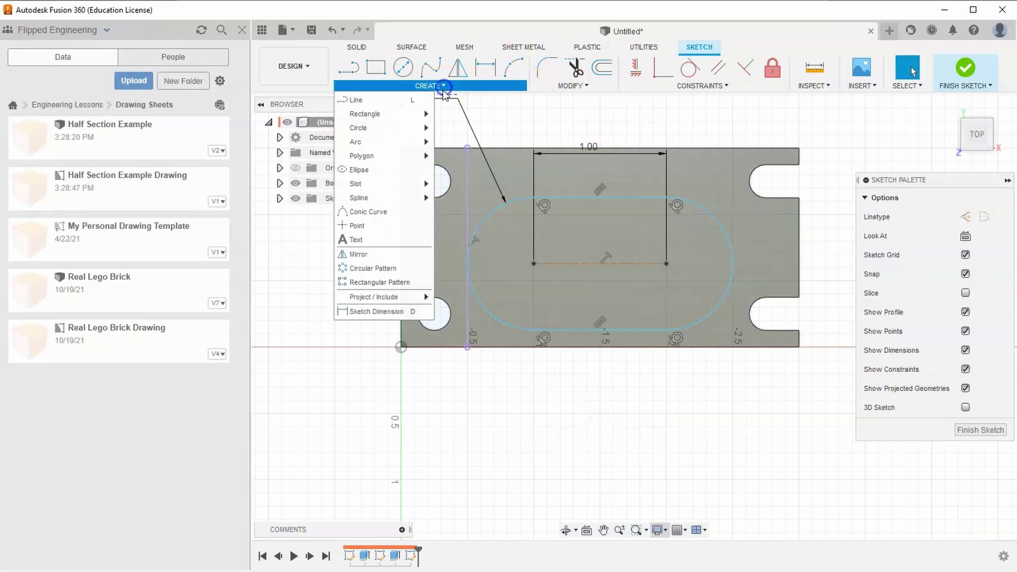
{"action": "left_click", "coordinate": [375, 226]}
{"action": "mouse_move", "coordinate": [386, 259]}
{"action": "middle_mouse_down"}
{"action": "mouse_move", "coordinate": [548, 386]}
{"action": "mouse_move", "coordinate": [504, 307]}
{"action": "middle_mouse_up"}
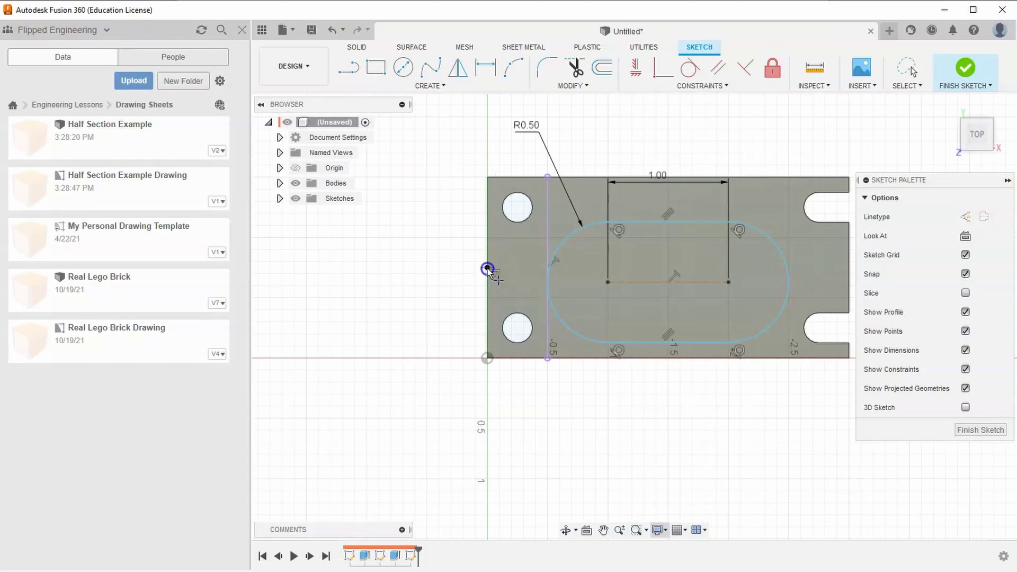
{"action": "right_click", "coordinate": [556, 402]}
{"action": "left_click", "coordinate": [590, 404]}
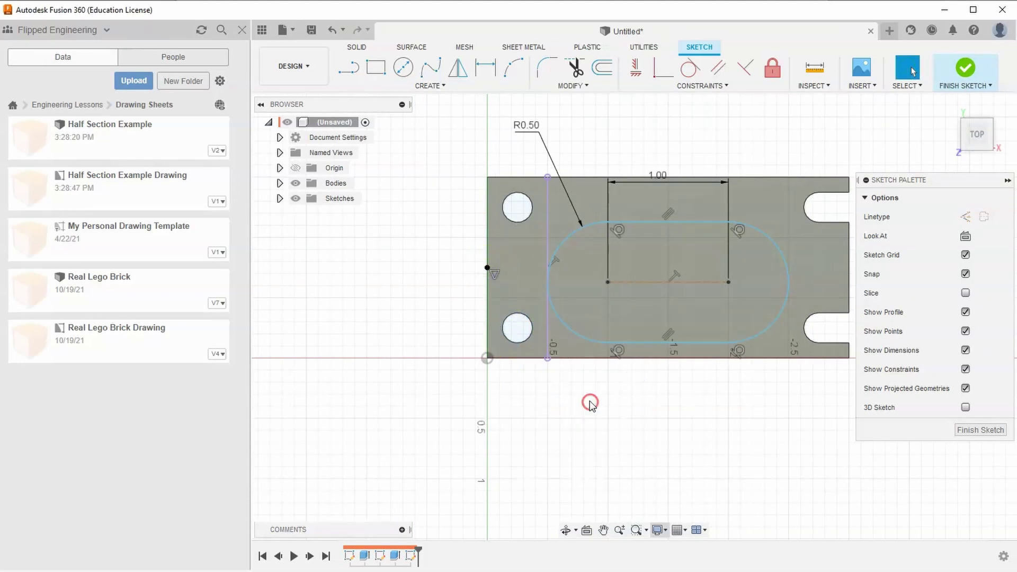
- Align the slot's nearer arc centre horizontally with the short edge's midpoint, and test the slot's remaining movement along its centreline
{"action": "middle_click_drag", "start_coordinate": [654, 431], "coordinate": [608, 413]}
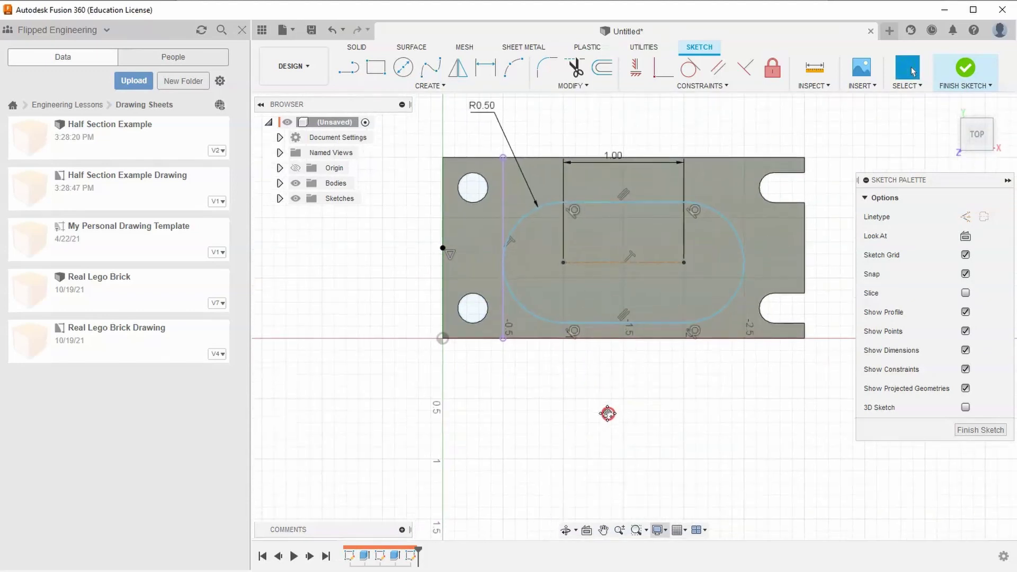
{"action": "left_click", "coordinate": [563, 263]}
{"action": "left_click", "coordinate": [636, 70]}
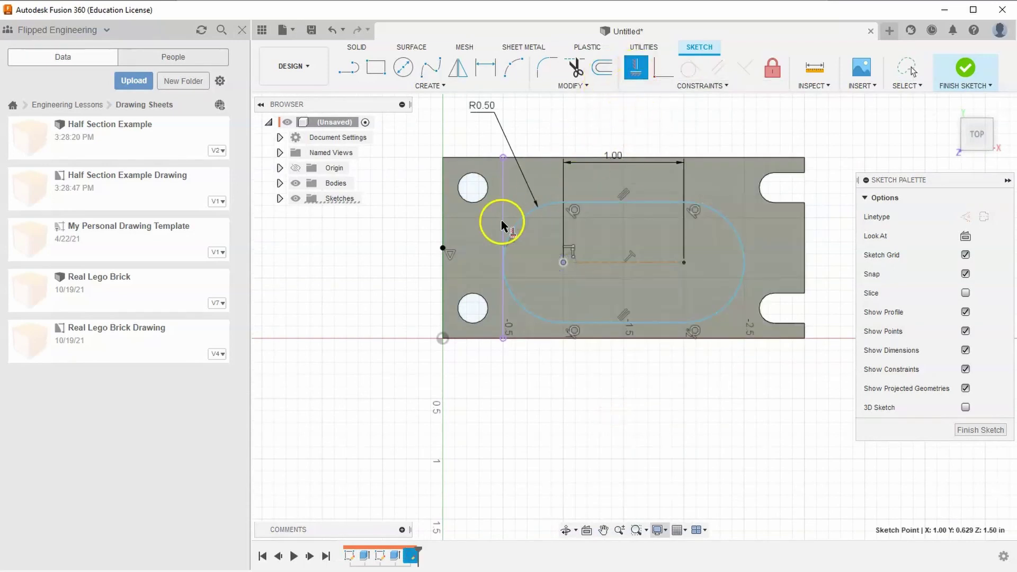
{"action": "left_click", "coordinate": [443, 248]}
{"action": "right_click", "coordinate": [562, 388]}
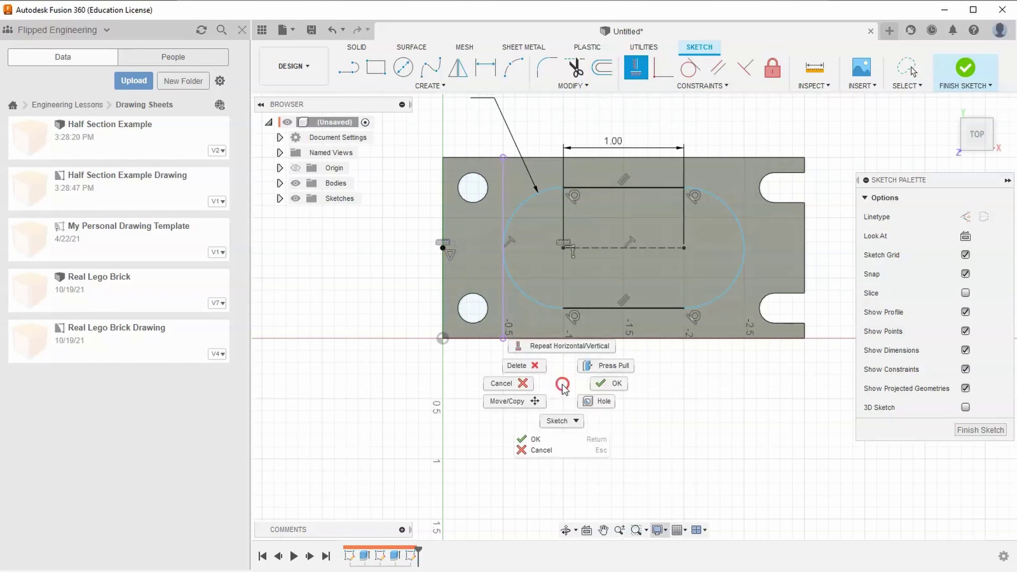
{"action": "left_click", "coordinate": [603, 383]}
{"action": "mouse_move", "coordinate": [606, 248]}
{"action": "left_mouse_down"}
{"action": "mouse_move", "coordinate": [618, 238]}
{"action": "mouse_move", "coordinate": [576, 234]}
{"action": "mouse_move", "coordinate": [647, 245]}
{"action": "mouse_move", "coordinate": [623, 249]}
{"action": "mouse_move", "coordinate": [606, 311]}
{"action": "mouse_move", "coordinate": [633, 263]}
{"action": "mouse_move", "coordinate": [600, 252]}
{"action": "left_mouse_up"}
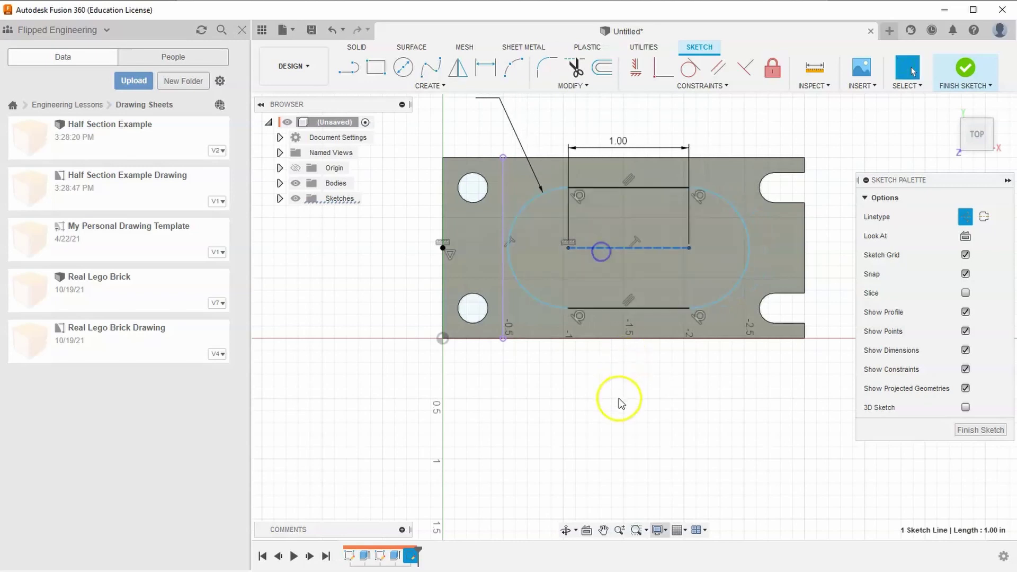
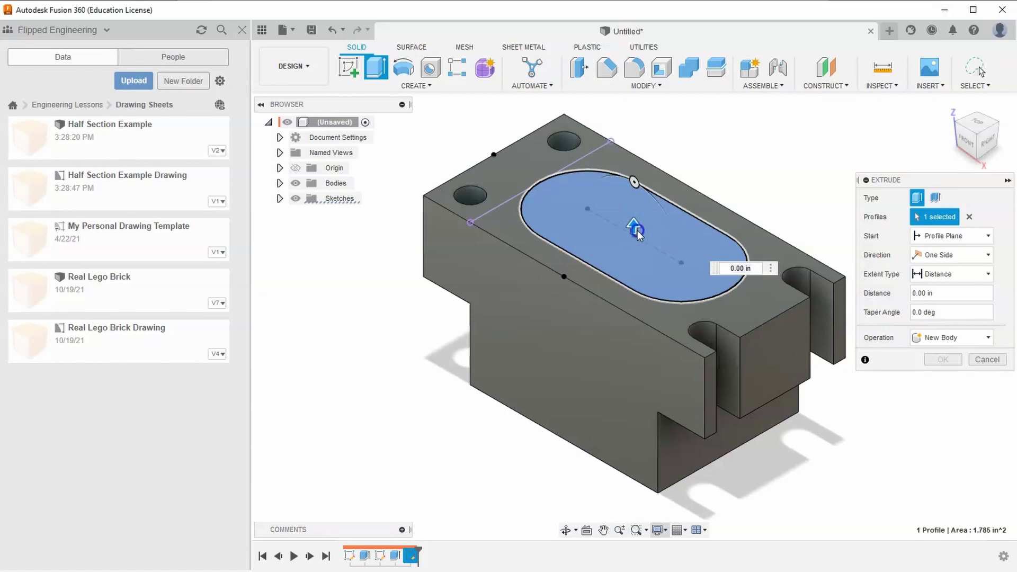
- Cut the slot profile 0.20 in deep into the top face with Extrude to form a pocket
{"action": "left_click_drag", "start_coordinate": [634, 237], "coordinate": [635, 244]}
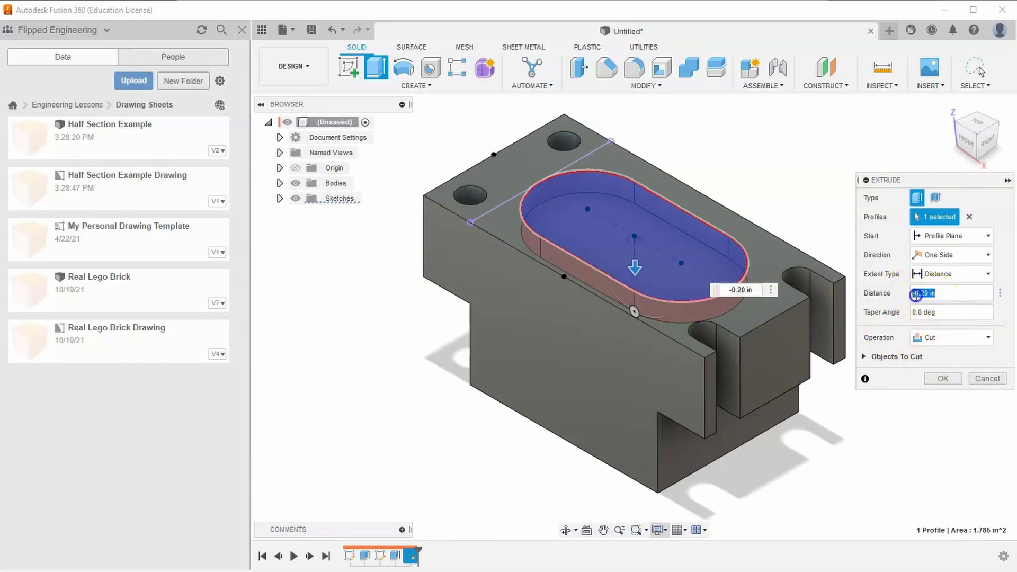
{"action": "left_click", "coordinate": [949, 381]}
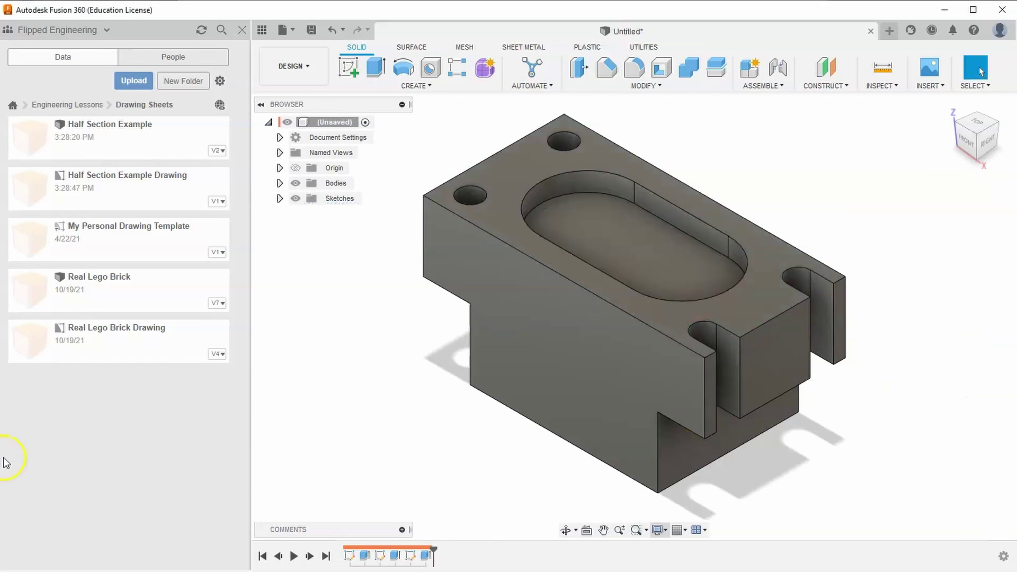
- Check the reference drawing for the remaining holes, and start a sketch on the pocket's floor
{"action": "key", "text": "alt+Tab"}
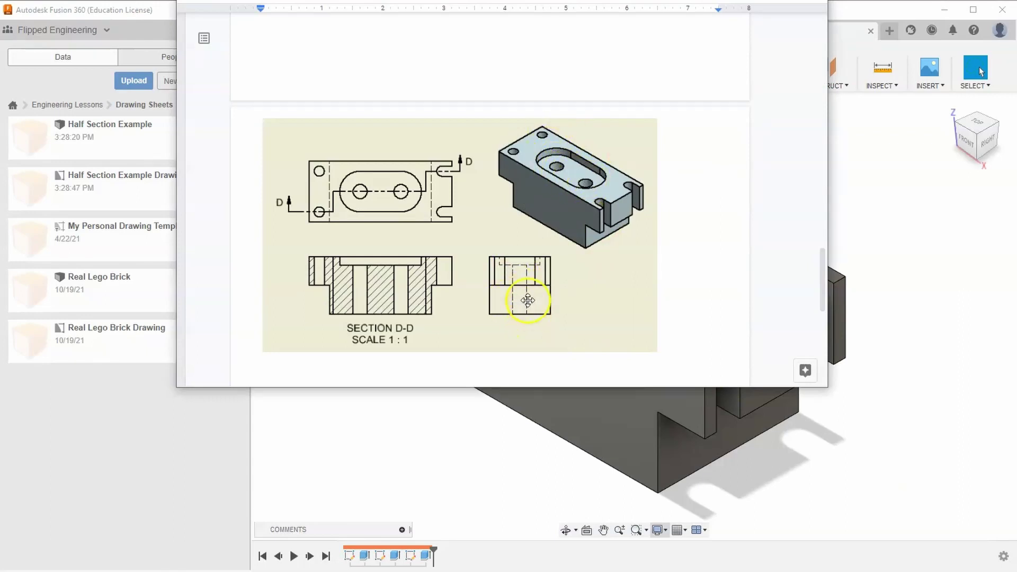
{"action": "left_click", "coordinate": [858, 233]}
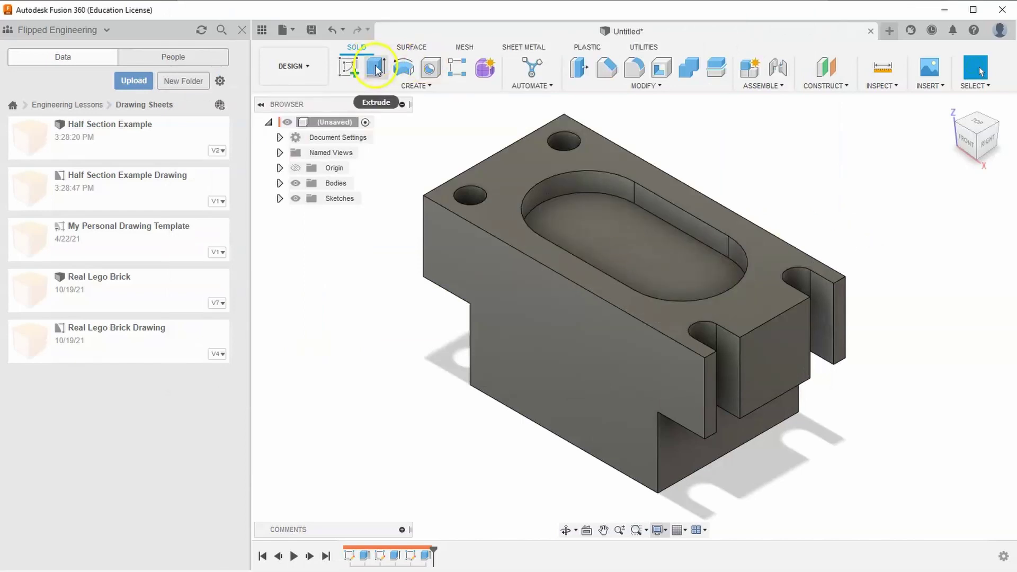
{"action": "left_click", "coordinate": [347, 65]}
{"action": "left_click", "coordinate": [619, 233]}
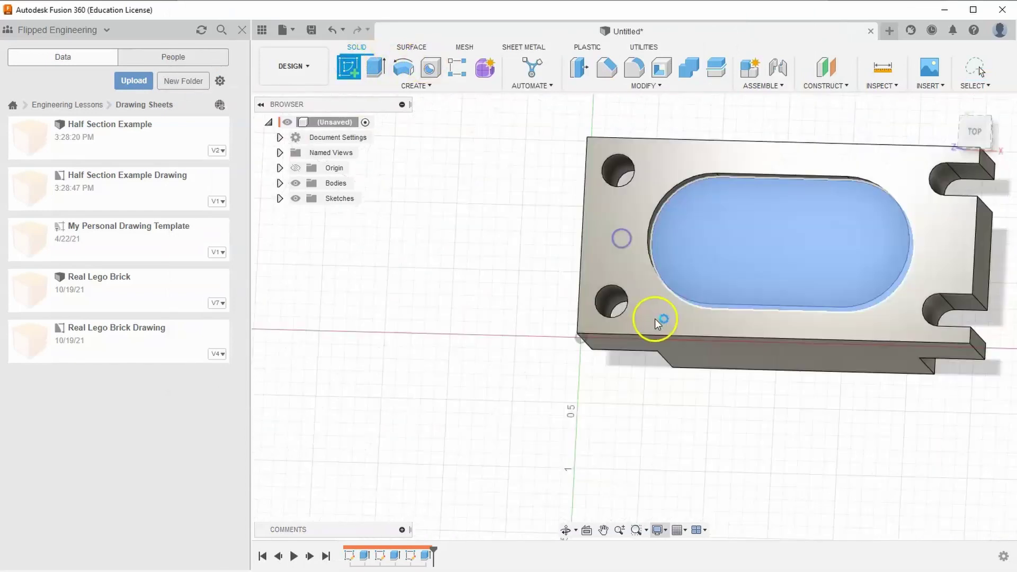
{"action": "left_click", "coordinate": [656, 321]}
{"action": "mouse_move", "coordinate": [778, 243]}
{"action": "middle_mouse_down"}
{"action": "mouse_move", "coordinate": [540, 245]}
{"action": "mouse_move", "coordinate": [624, 290]}
{"action": "middle_mouse_up"}
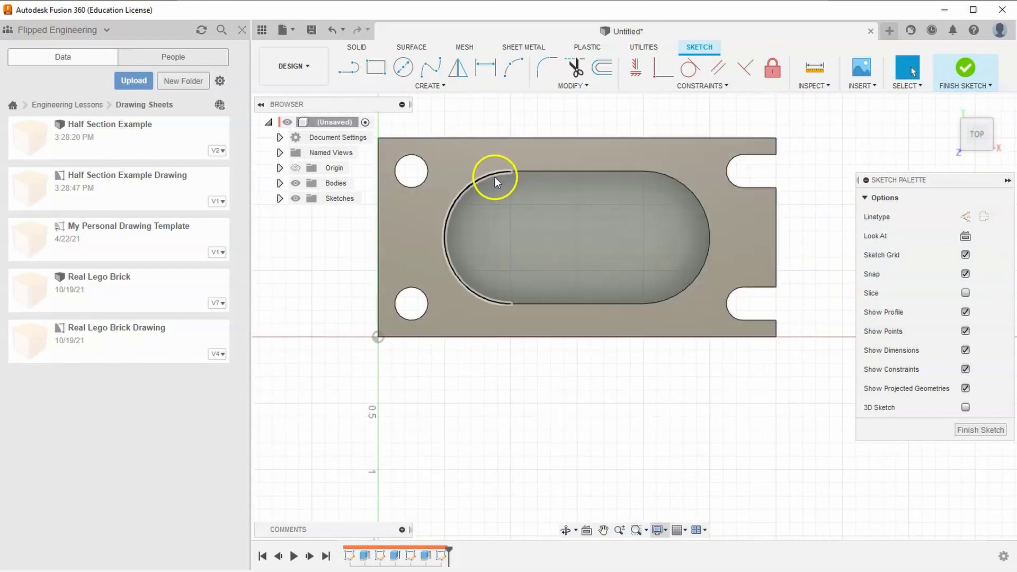
- Project the pocket's two rounded end edges into the sketch to obtain their arc centres
{"action": "left_click", "coordinate": [432, 86]}
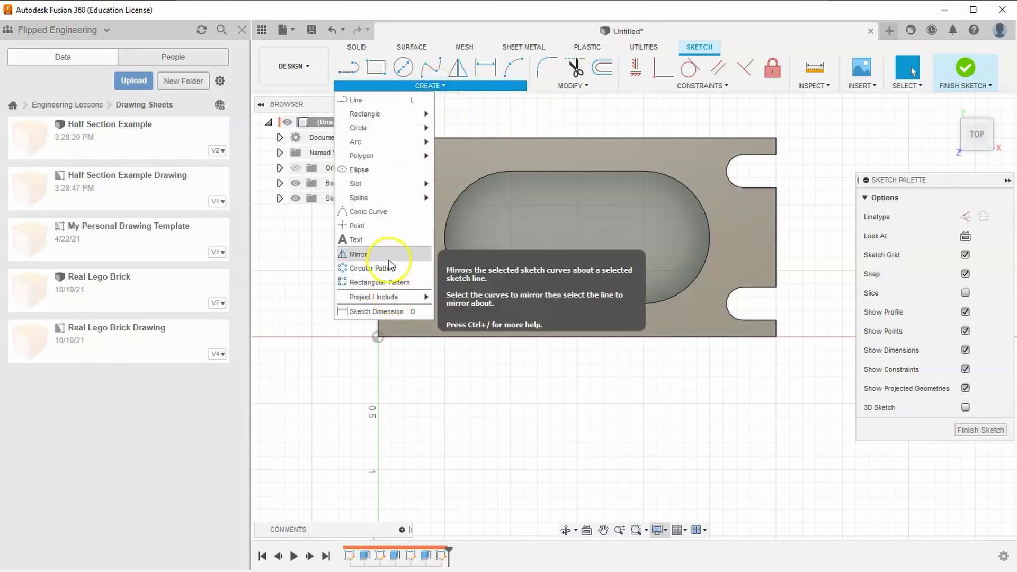
{"action": "mouse_move", "coordinate": [386, 297]}
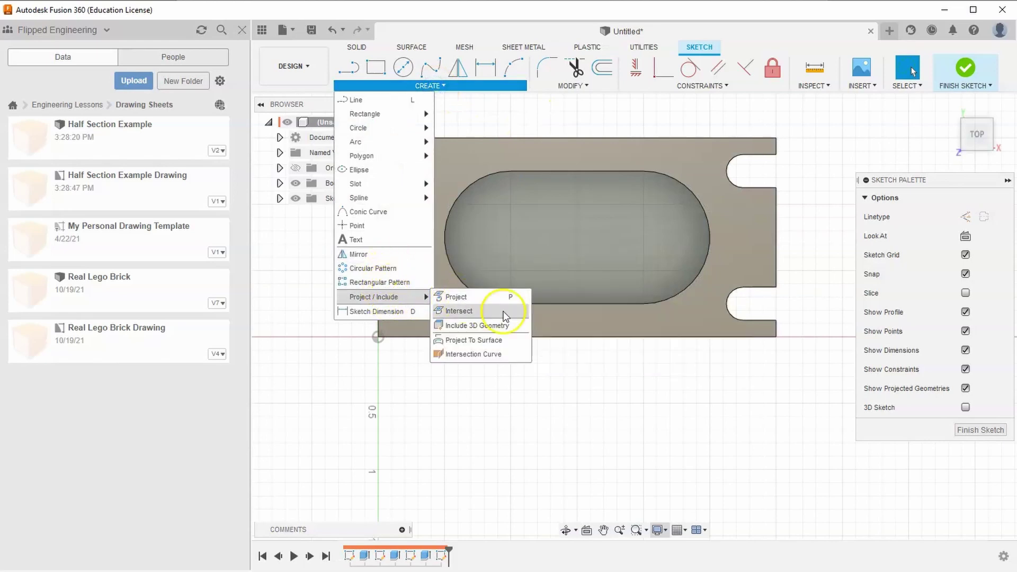
{"action": "left_click", "coordinate": [462, 297]}
{"action": "left_click", "coordinate": [469, 184]}
{"action": "left_click", "coordinate": [676, 180]}
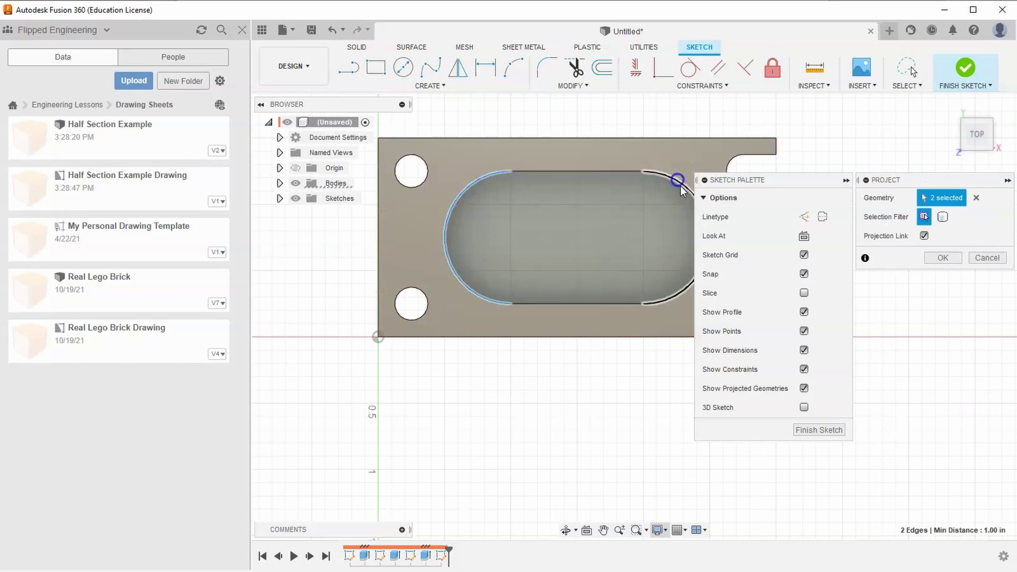
{"action": "left_click", "coordinate": [940, 257]}
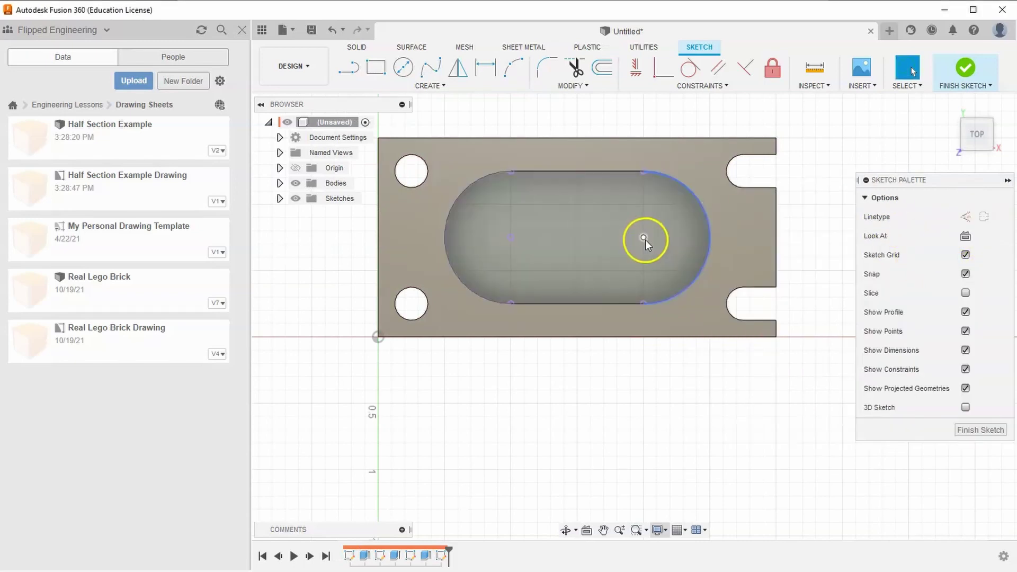
{"action": "left_click", "coordinate": [450, 116]}
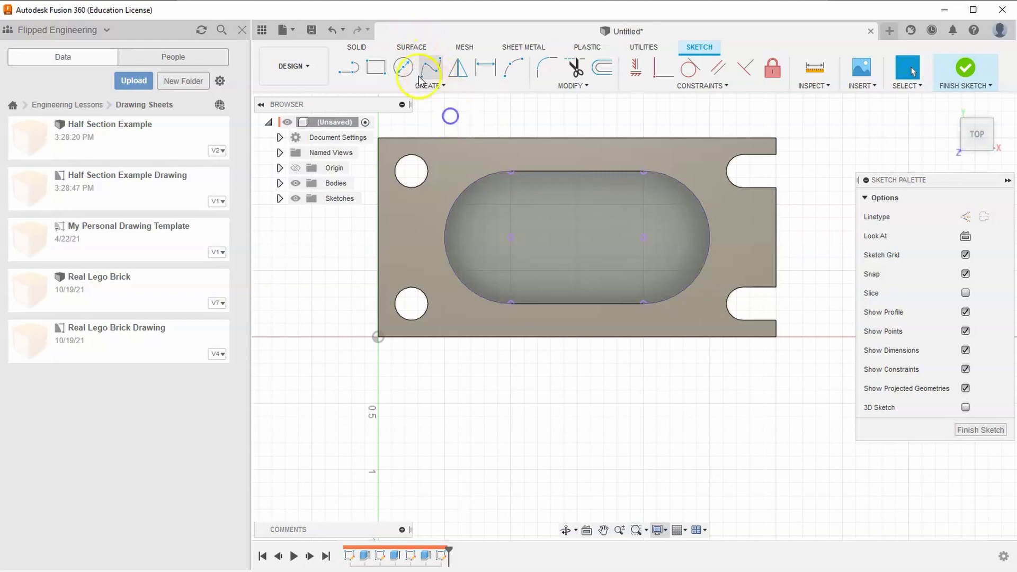
- Draw a 0.25 in diameter circle on each of the two projected arc centres and finish the sketch
{"action": "left_click", "coordinate": [404, 67]}
{"action": "left_click", "coordinate": [510, 238]}
{"action": "left_click", "coordinate": [539, 212]}
{"action": "type", "text": ".25"}
{"action": "key", "text": "Return"}
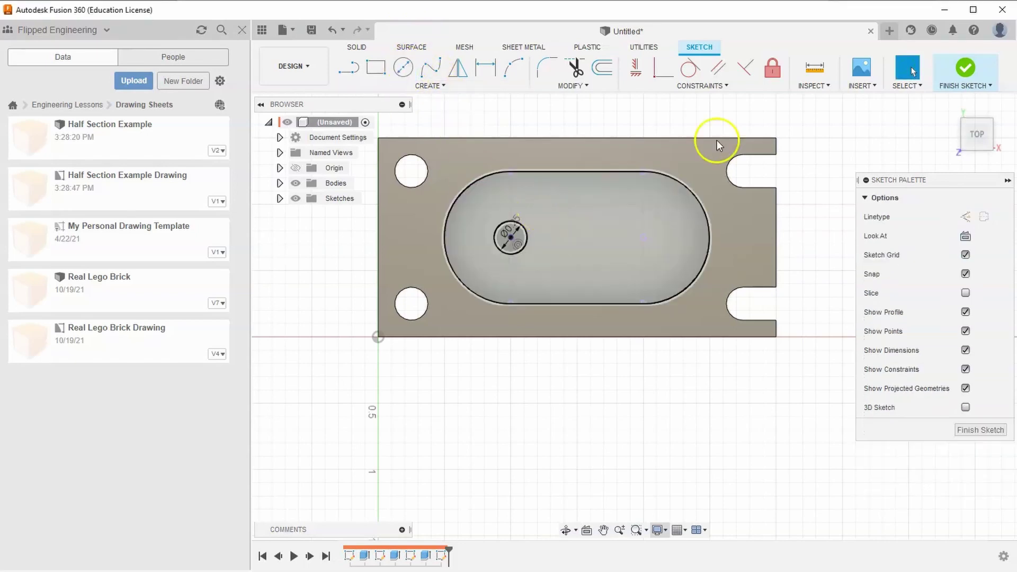
{"action": "left_click", "coordinate": [403, 67]}
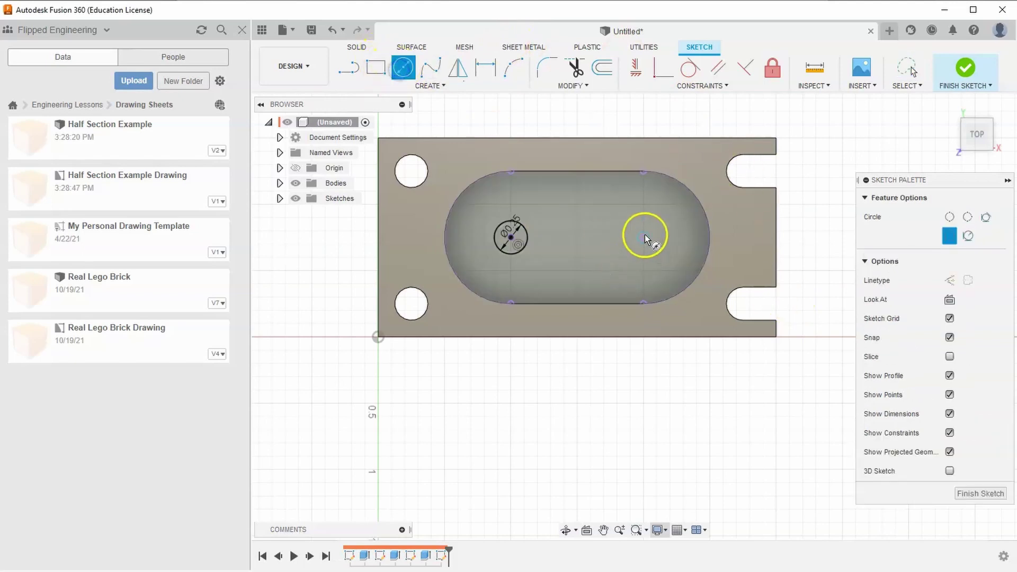
{"action": "left_click", "coordinate": [643, 238]}
{"action": "type", "text": ".25"}
{"action": "key", "text": "Return"}
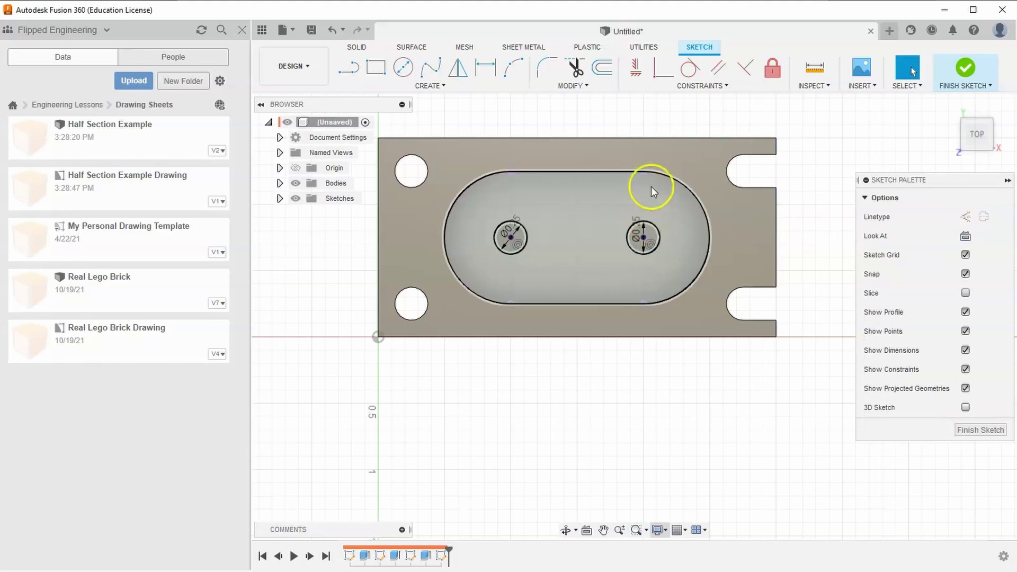
{"action": "left_click", "coordinate": [702, 86]}
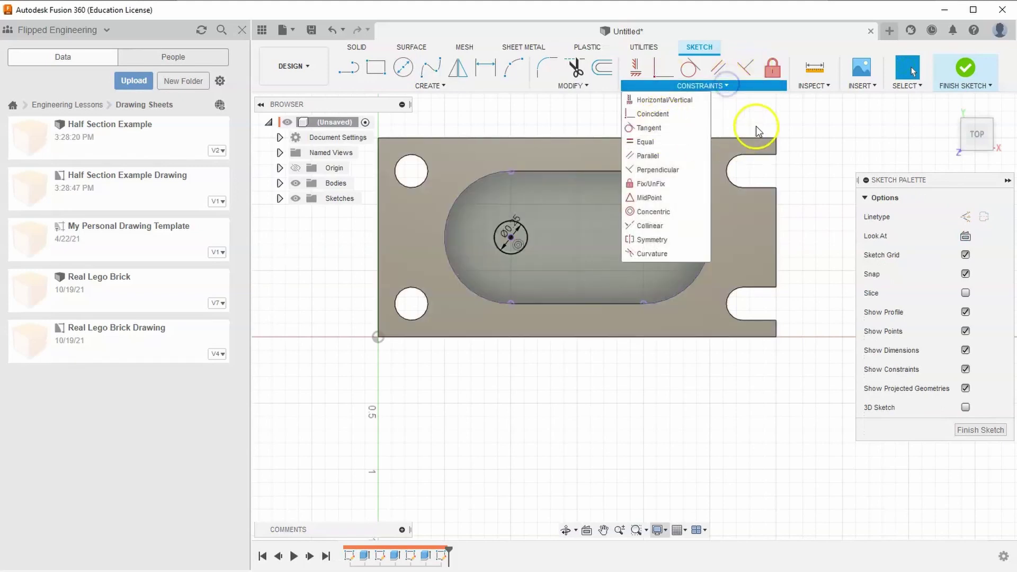
{"action": "left_click", "coordinate": [757, 122]}
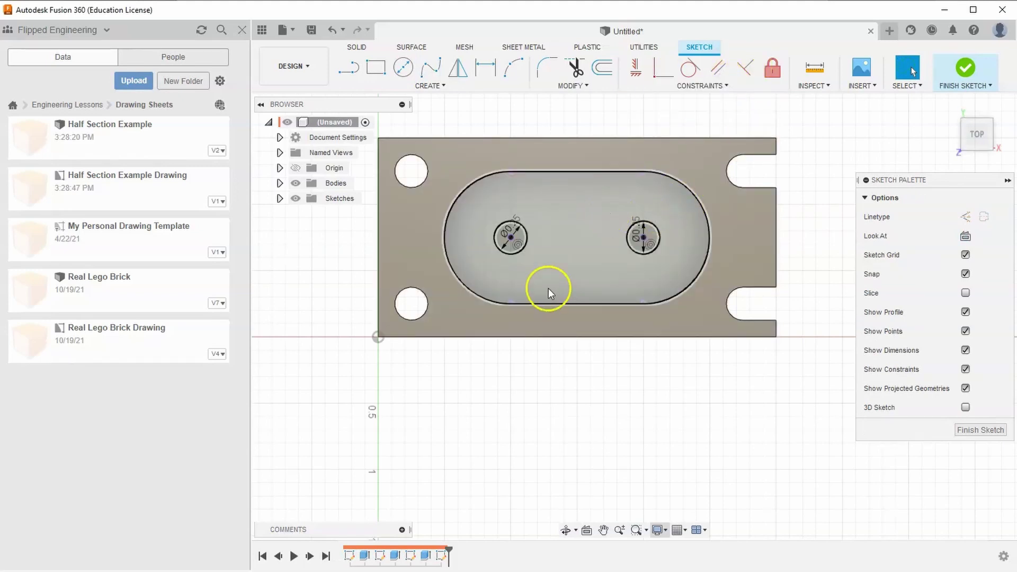
{"action": "left_click", "coordinate": [964, 67]}
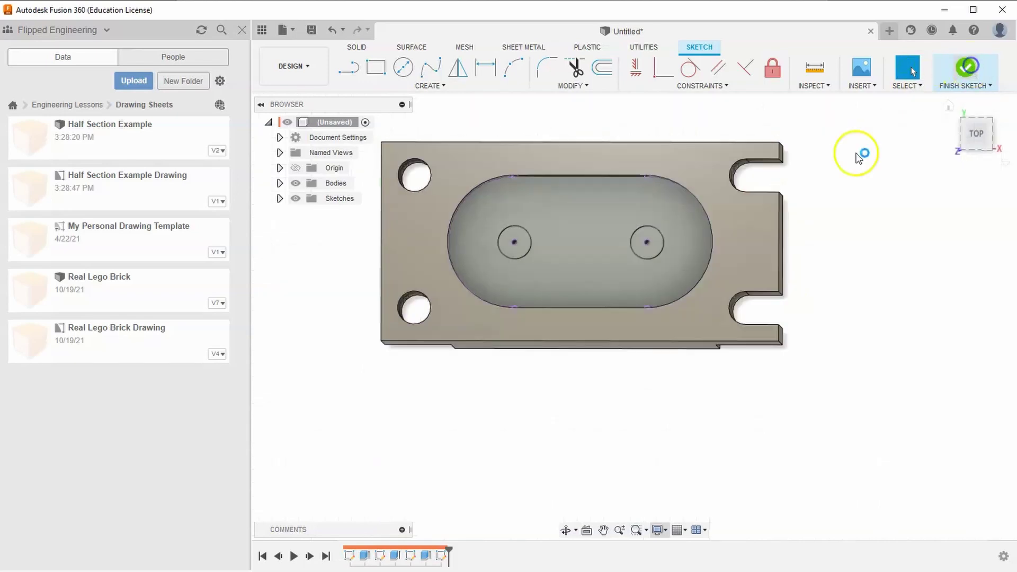
- Cut both circles from the pocket floor down through the block with Extrude, and compare the part with the reference drawing
{"action": "left_click", "coordinate": [376, 67]}
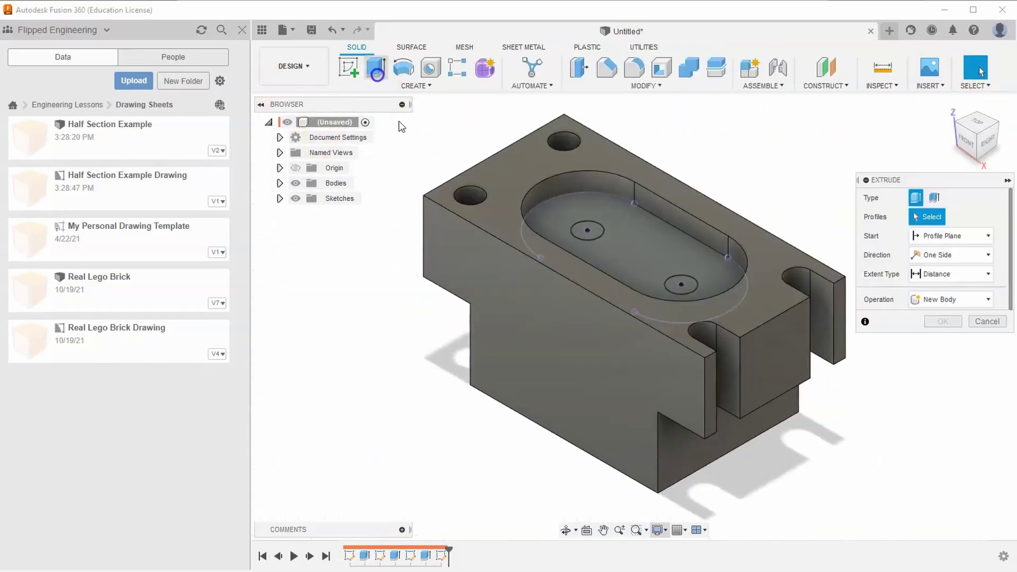
{"action": "left_click", "coordinate": [575, 231]}
{"action": "left_click", "coordinate": [680, 276]}
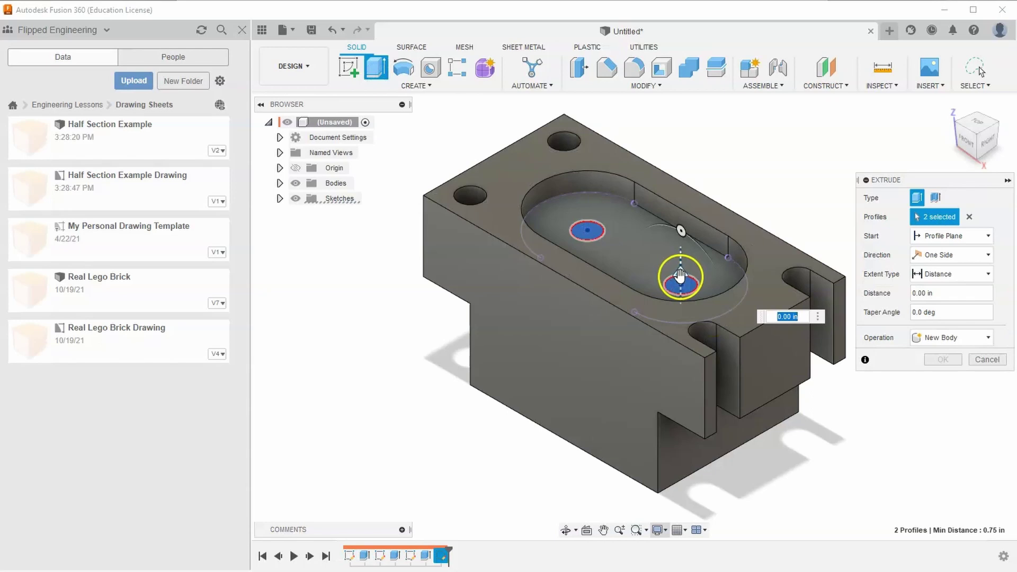
{"action": "left_click_drag", "start_coordinate": [680, 277], "coordinate": [681, 514]}
{"action": "left_click", "coordinate": [943, 378]}
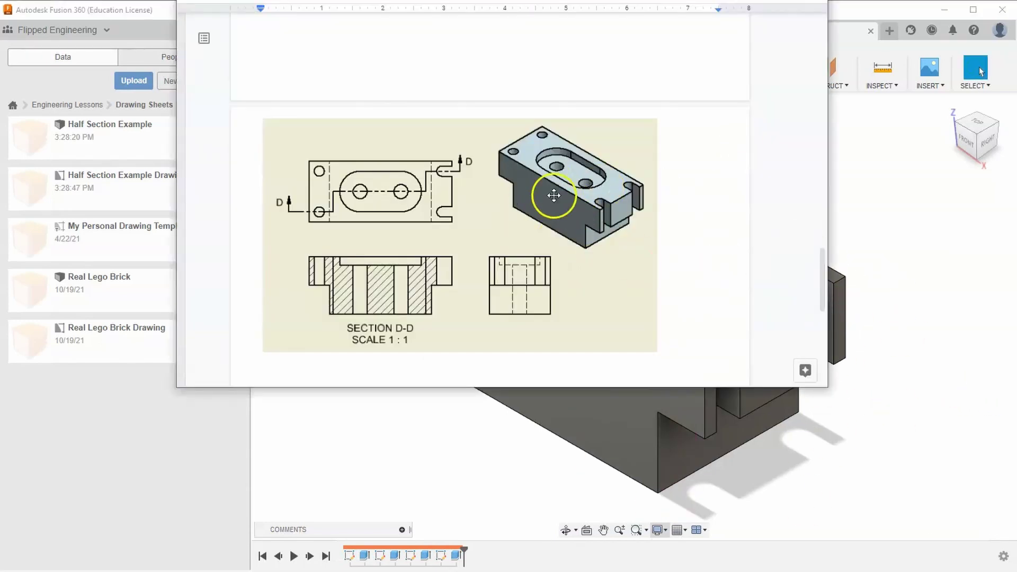
{"action": "left_click", "coordinate": [847, 204]}
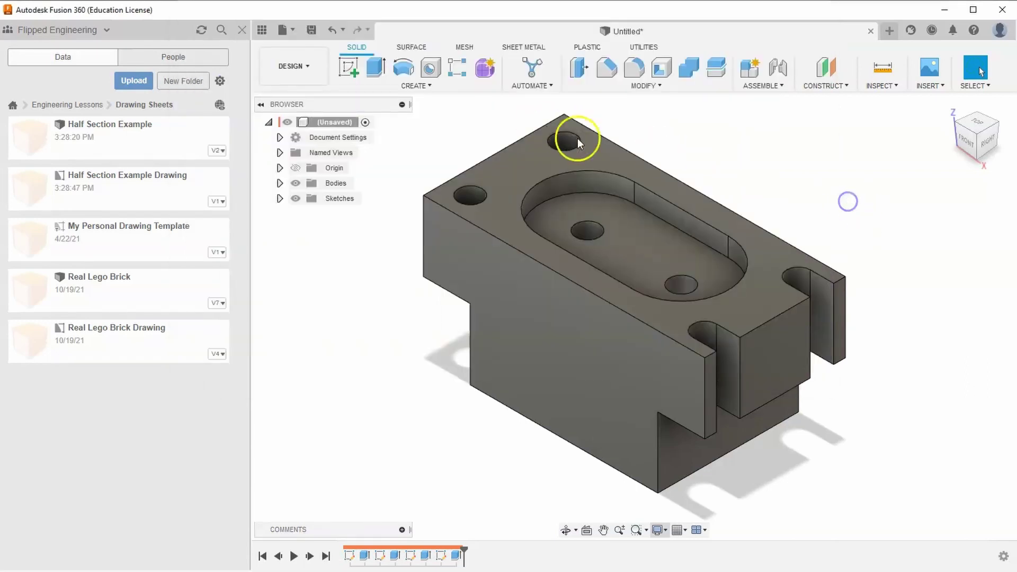
- Save the design as Offset Section Example in Drawing Sheets, and create a new full-assembly drawing with My Personal Drawing Template
{"action": "left_click", "coordinate": [312, 32]}
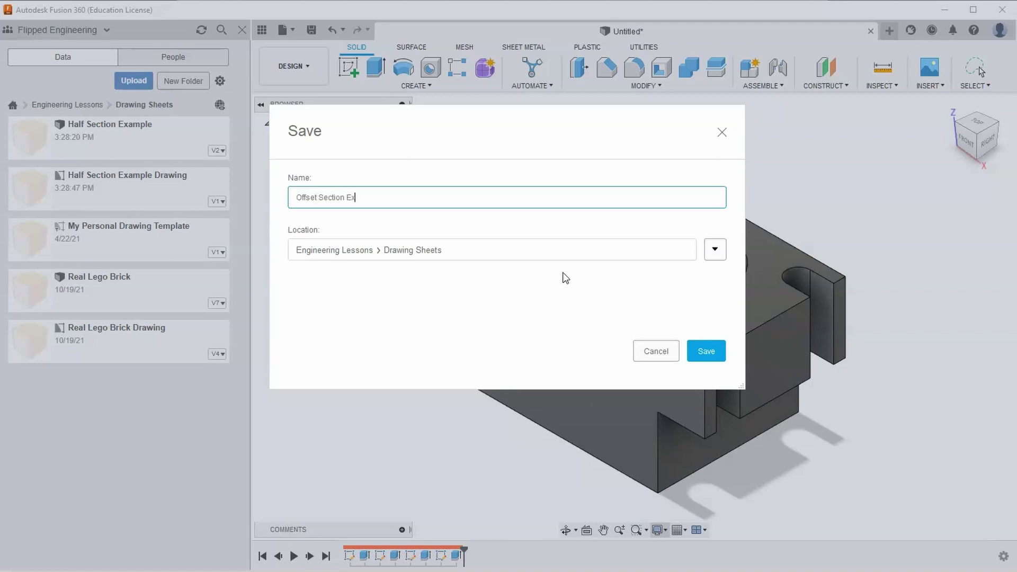
{"action": "left_click", "coordinate": [707, 351]}
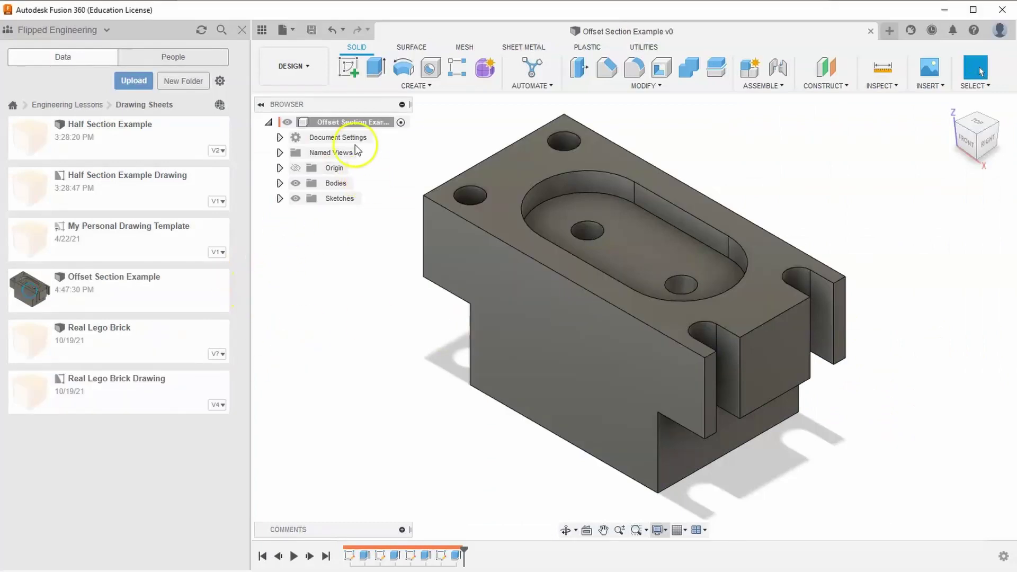
{"action": "left_click", "coordinate": [292, 66]}
{"action": "mouse_move", "coordinate": [303, 233]}
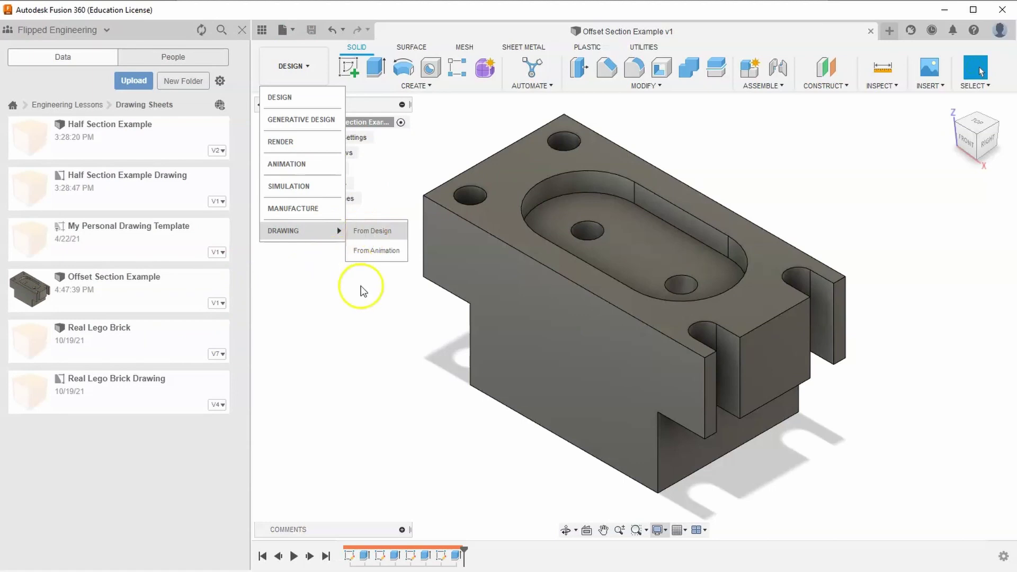
{"action": "left_click", "coordinate": [379, 233]}
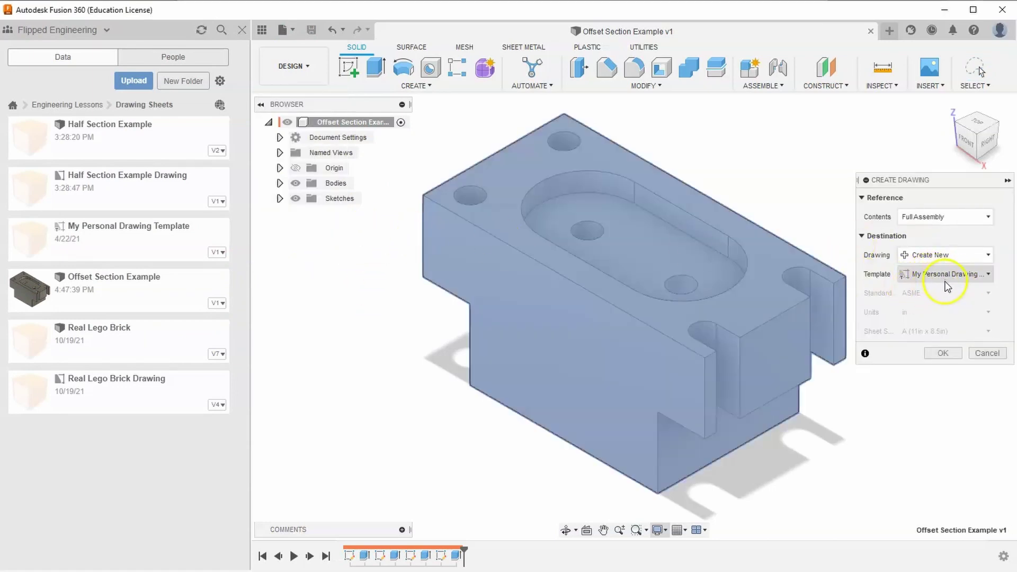
{"action": "left_click", "coordinate": [953, 355]}
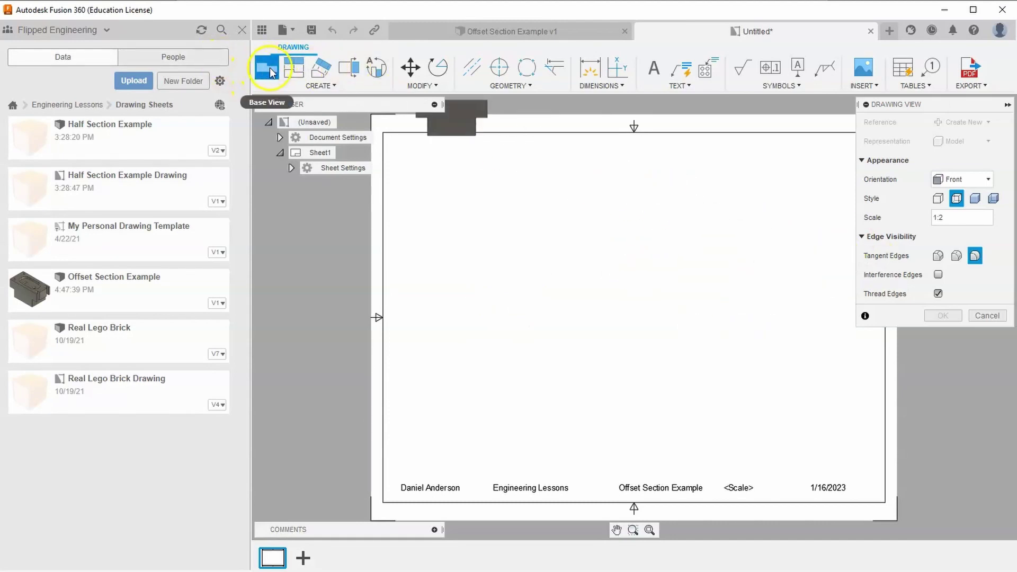
- Place a base view of the block in the sheet's upper-left area with TOP orientation, scale 1 and visible edges only
{"action": "left_click_drag", "start_coordinate": [950, 221], "coordinate": [942, 219]}
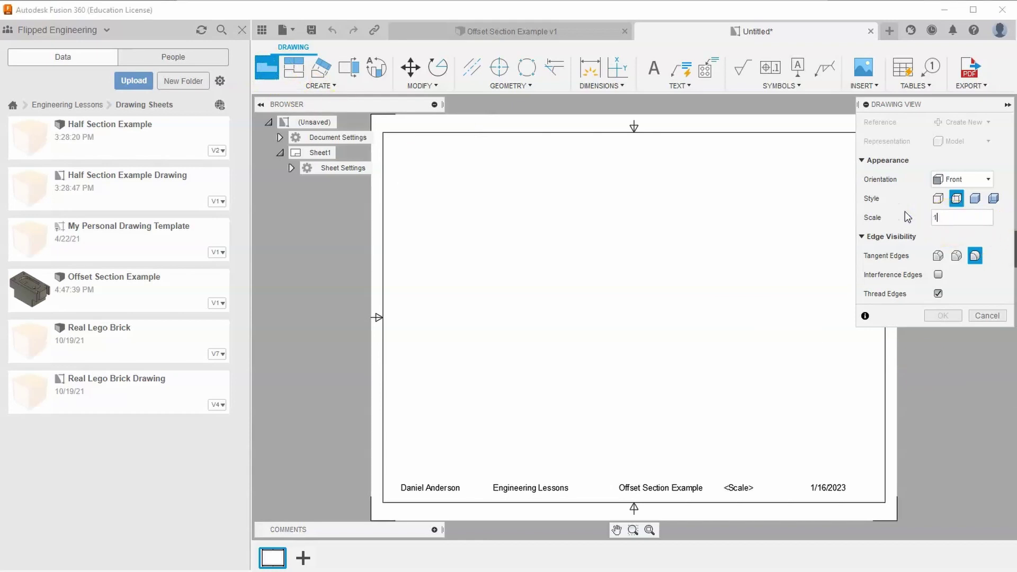
{"action": "left_click", "coordinate": [947, 177]}
{"action": "left_click", "coordinate": [946, 193]}
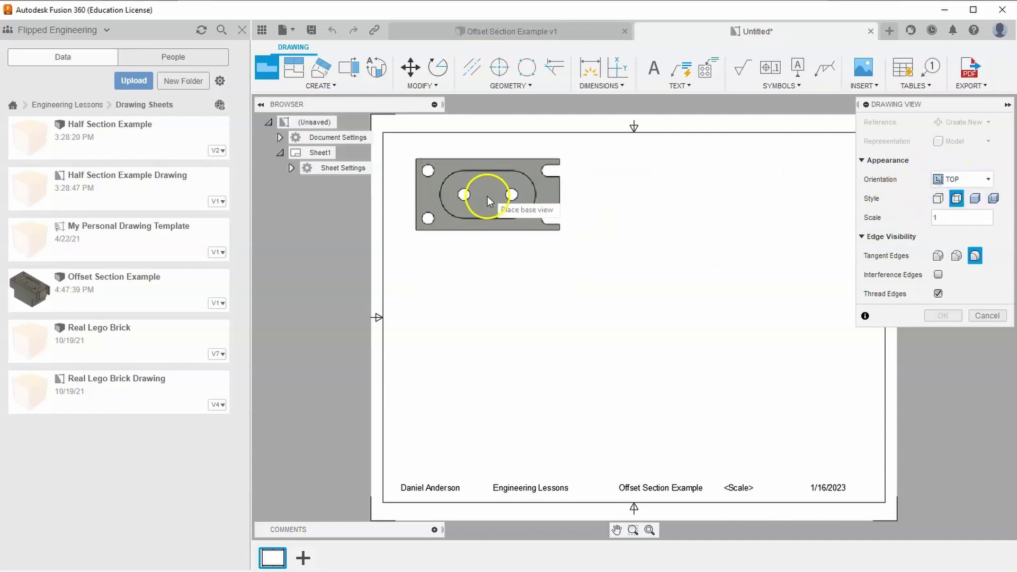
{"action": "left_click", "coordinate": [484, 186]}
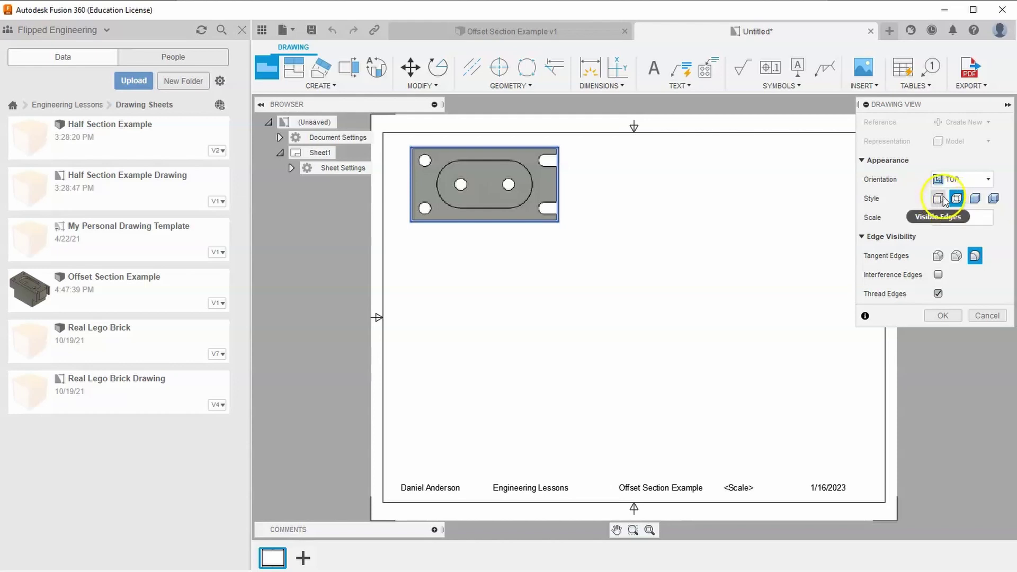
{"action": "left_click", "coordinate": [942, 316]}
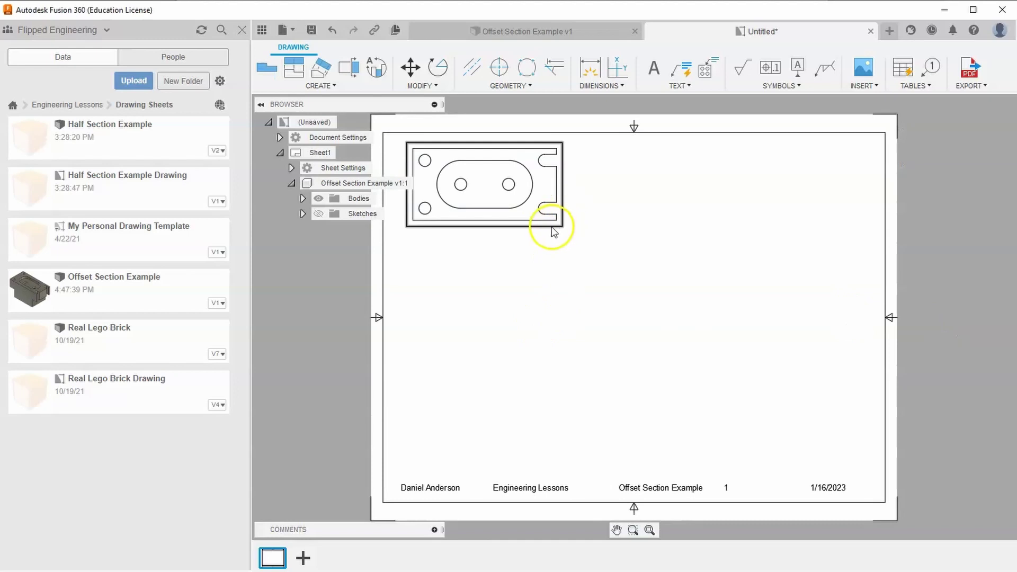
- Move the top view slightly down and to the right, away from the sheet border's upper-left corner
{"action": "left_click", "coordinate": [516, 224]}
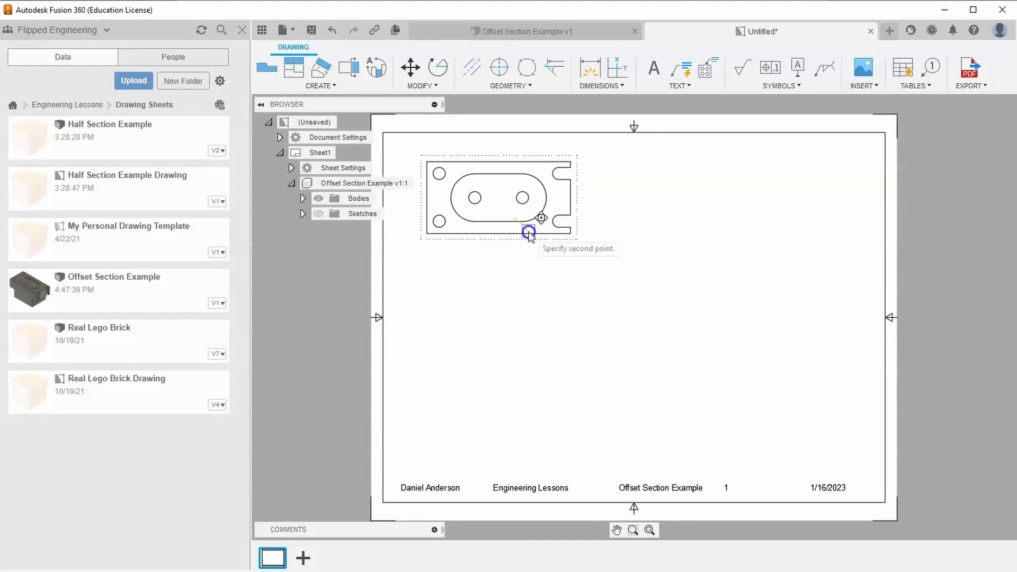
{"action": "left_click", "coordinate": [564, 241]}
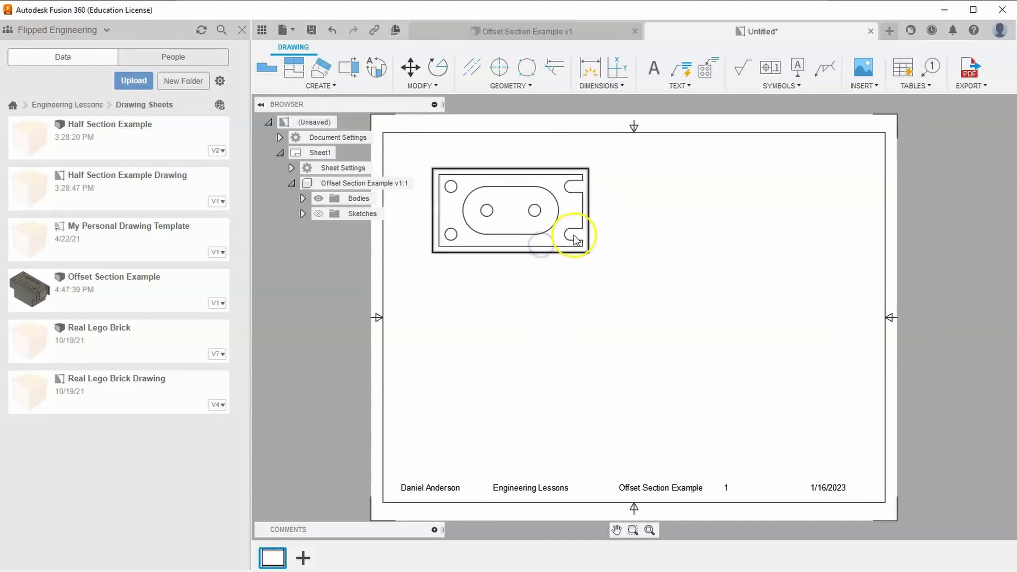
{"action": "mouse_move", "coordinate": [553, 217]}
{"action": "middle_mouse_down"}
{"action": "mouse_move", "coordinate": [608, 223]}
{"action": "mouse_move", "coordinate": [487, 212]}
{"action": "middle_mouse_up"}
{"action": "scroll", "coordinate": [579, 217], "scroll_direction": "up", "scroll_amount": 1}
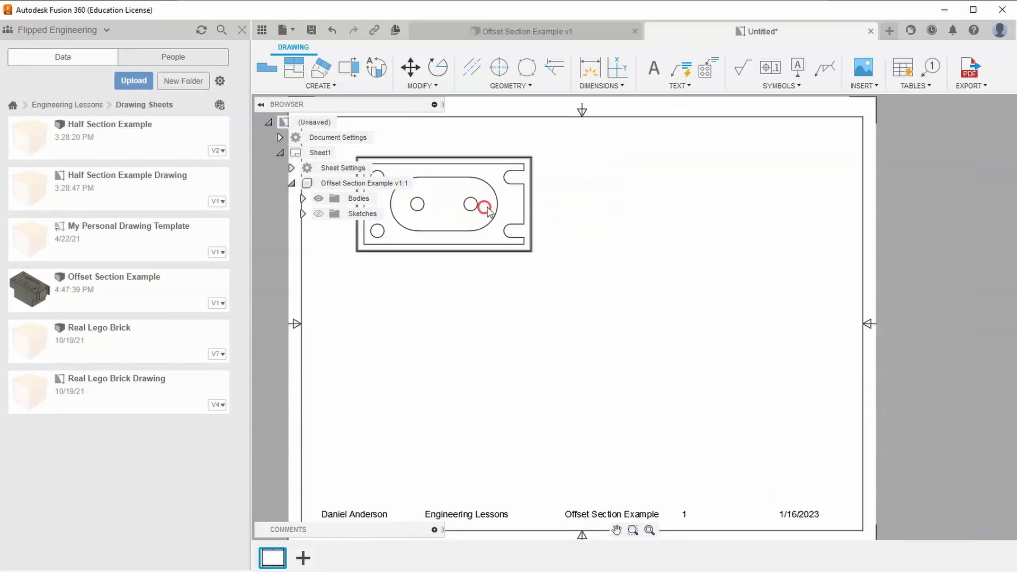
{"action": "middle_click_drag", "start_coordinate": [582, 297], "coordinate": [672, 283]}
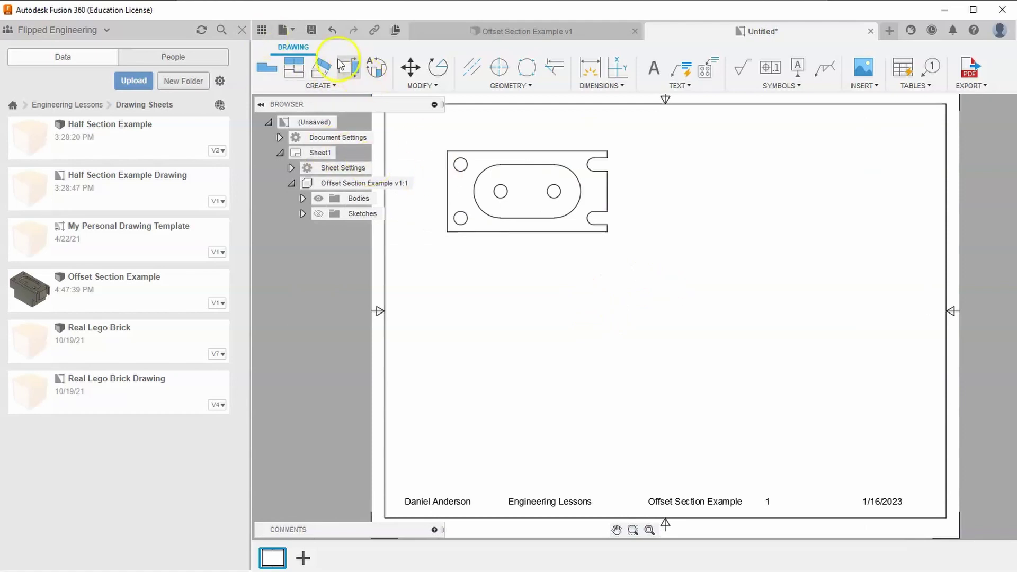
- Start a section view of the top view, running the cutting line from outside its left edge through the lower-left hole's center, as in the reference
{"action": "key", "text": "alt+Tab"}
{"action": "key", "text": "alt+Tab"}
{"action": "key", "text": "alt+Tab"}
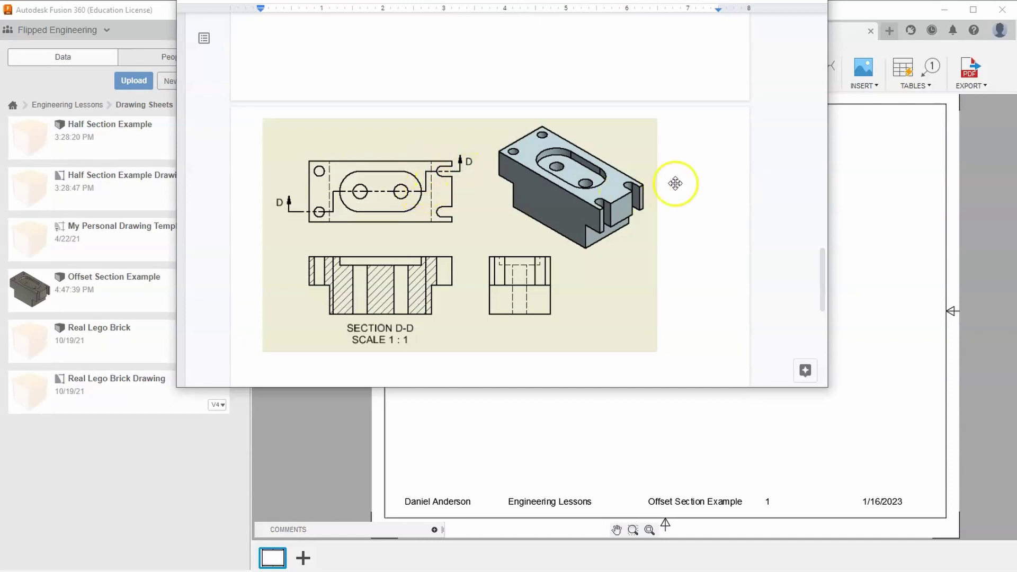
{"action": "left_click", "coordinate": [882, 215]}
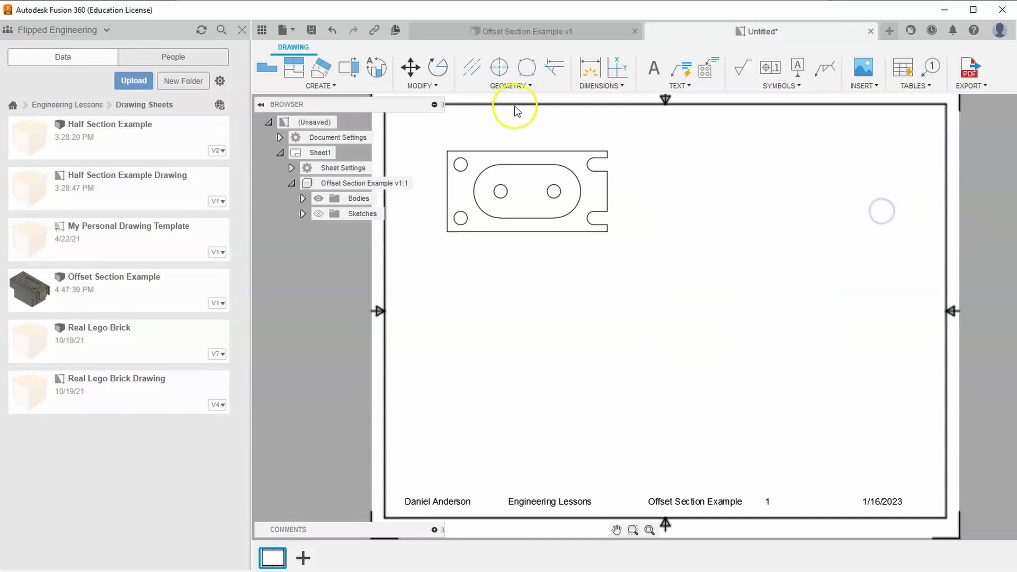
{"action": "left_click", "coordinate": [349, 68]}
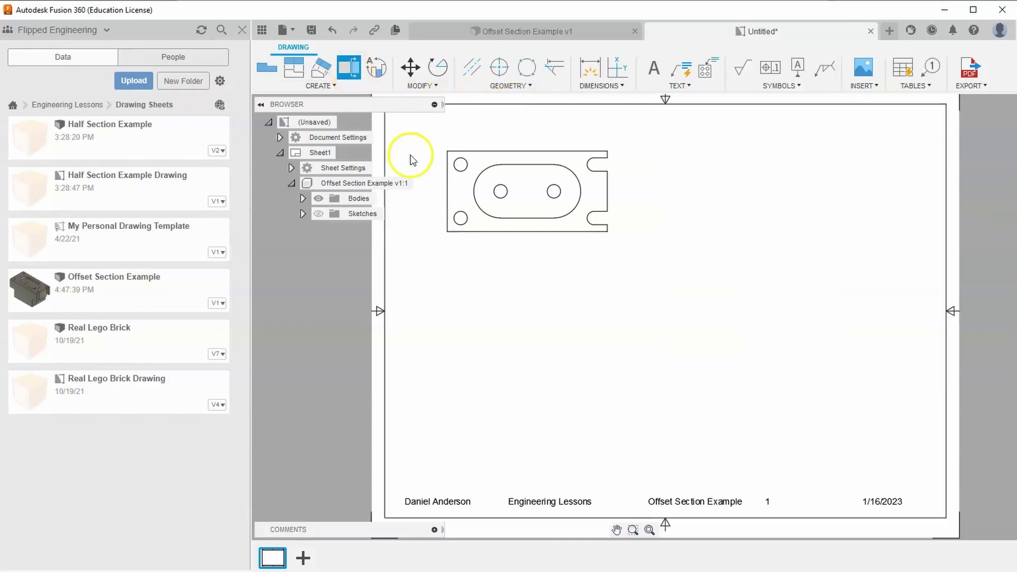
{"action": "left_click", "coordinate": [546, 228]}
{"action": "scroll", "coordinate": [524, 222], "scroll_direction": "up", "scroll_amount": 2}
{"action": "middle_click_drag", "start_coordinate": [536, 227], "coordinate": [613, 249]}
{"action": "scroll", "coordinate": [609, 245], "scroll_direction": "up", "scroll_amount": 2}
{"action": "scroll", "coordinate": [615, 293], "scroll_direction": "down", "scroll_amount": 1}
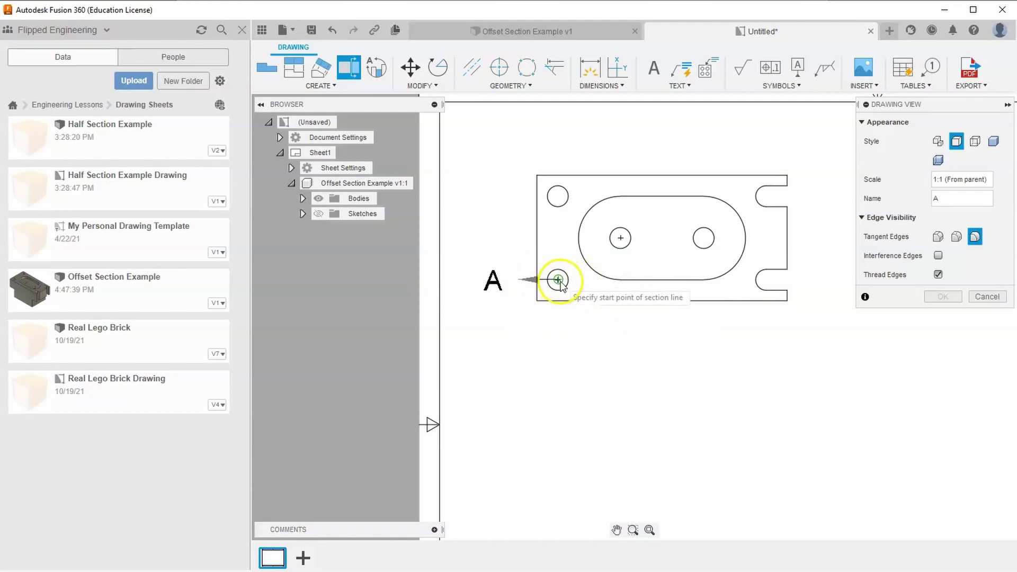
{"action": "left_click", "coordinate": [517, 279]}
{"action": "left_click", "coordinate": [558, 279]}
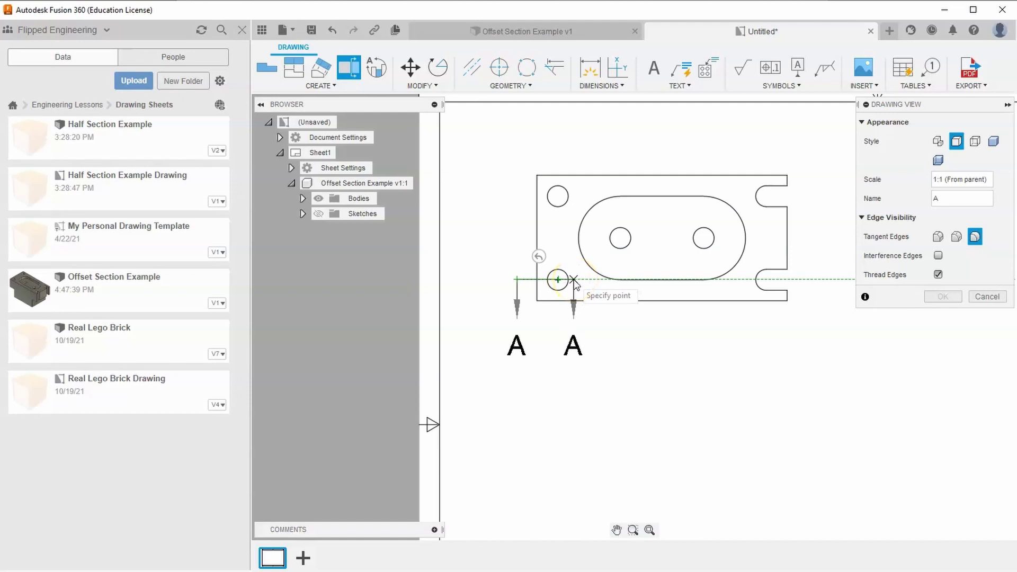
{"action": "left_click", "coordinate": [574, 279]}
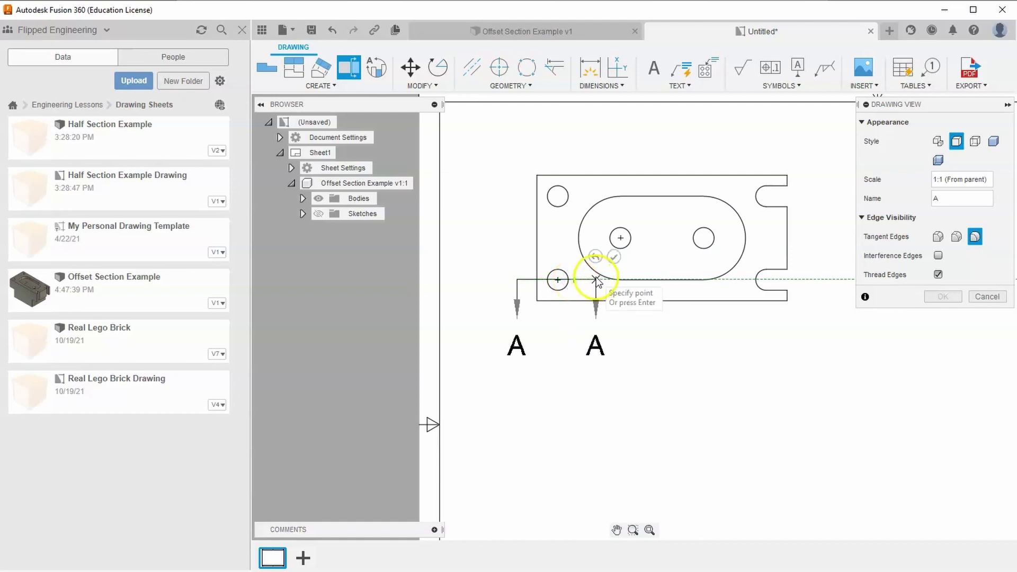
- Step the cutting line up through both pocket holes' centers, past the pocket, then up and out through the upper-right slot's center
{"action": "left_click", "coordinate": [572, 238]}
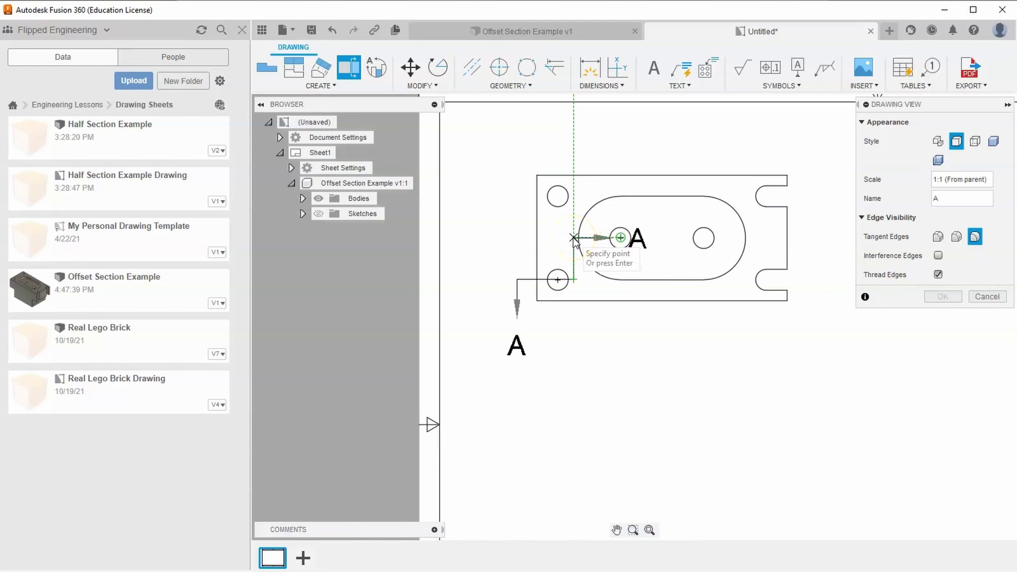
{"action": "left_click", "coordinate": [574, 237]}
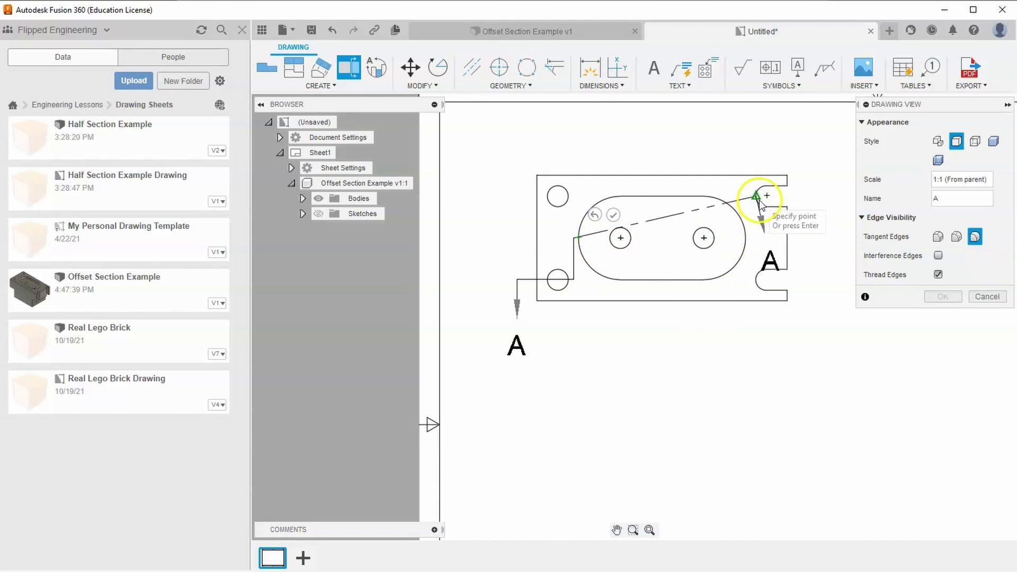
{"action": "scroll", "coordinate": [752, 239], "scroll_direction": "up", "scroll_amount": 2}
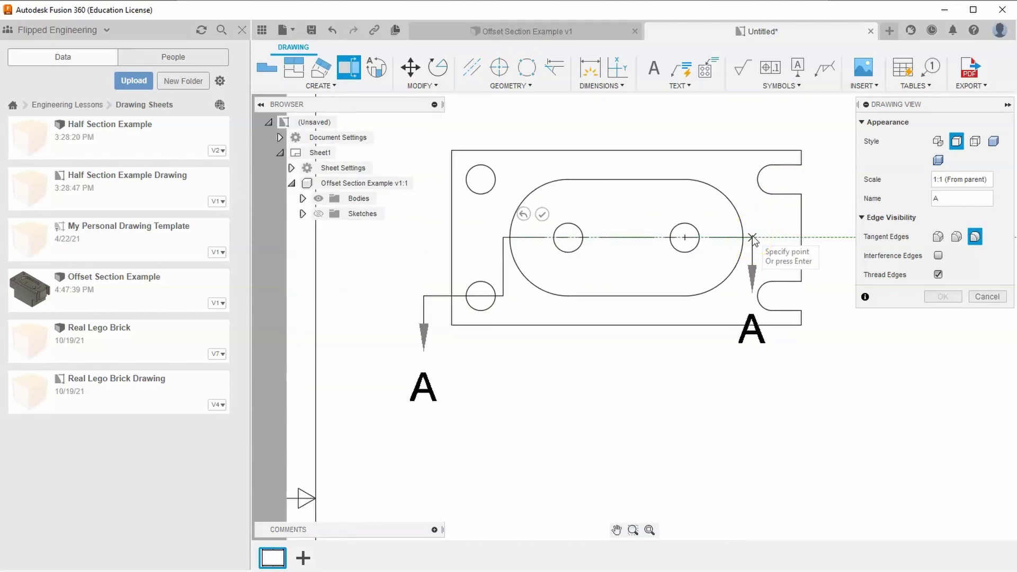
{"action": "left_click", "coordinate": [752, 239]}
{"action": "left_click", "coordinate": [752, 181]}
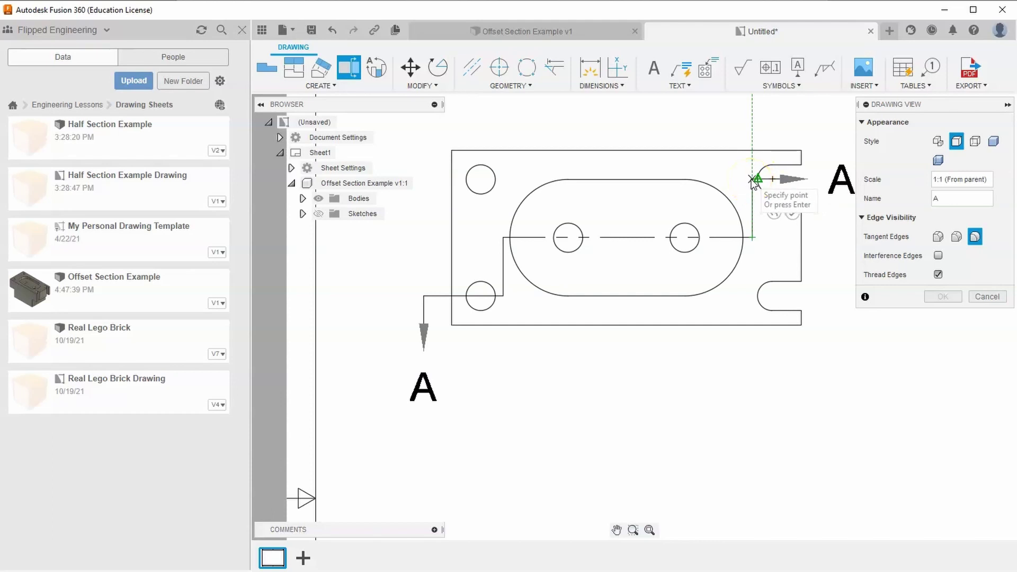
{"action": "left_click", "coordinate": [754, 181]}
{"action": "middle_click_drag", "start_coordinate": [811, 182], "coordinate": [772, 187]}
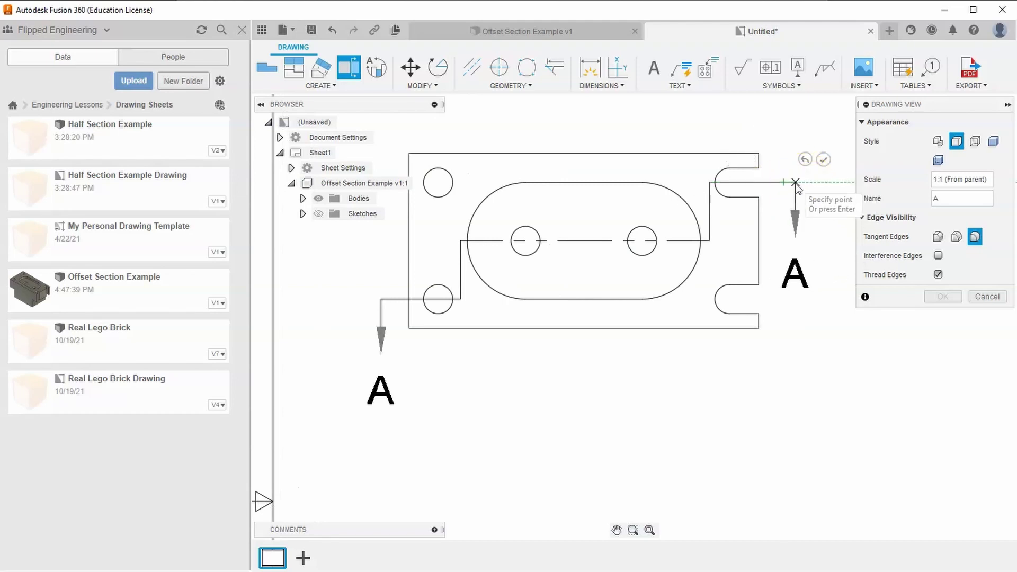
- Finish the cutting line and place the full-depth section view directly below the top view, keeping it aligned
{"action": "right_click", "coordinate": [796, 185]}
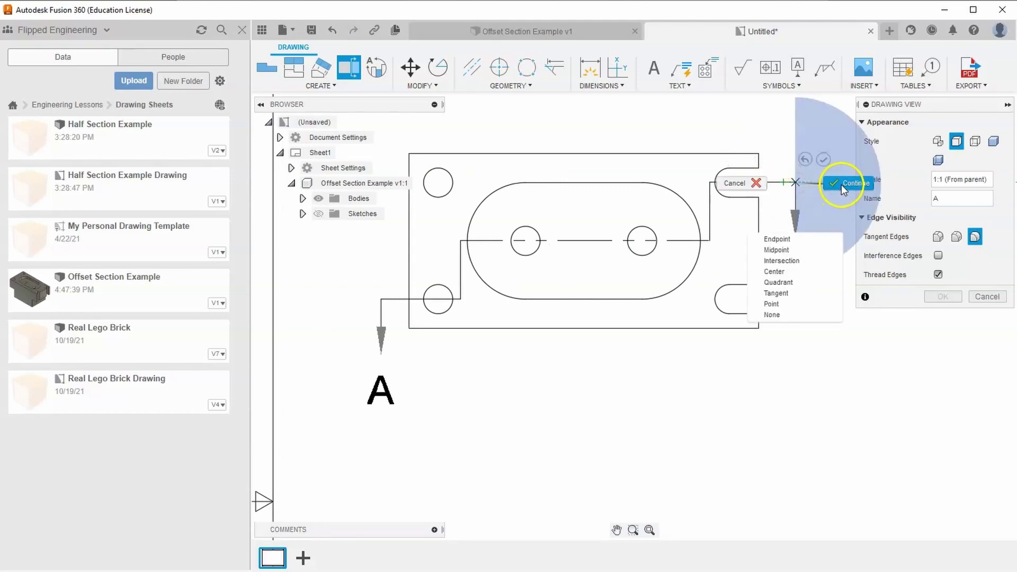
{"action": "left_click", "coordinate": [842, 184]}
{"action": "middle_click_drag", "start_coordinate": [692, 314], "coordinate": [661, 269]}
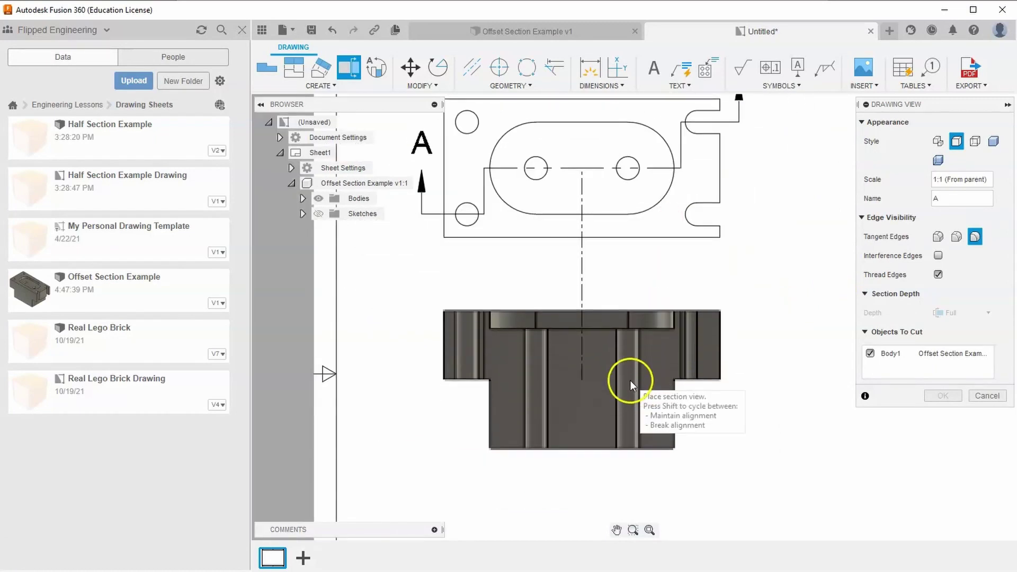
{"action": "middle_click_drag", "start_coordinate": [627, 420], "coordinate": [629, 388]}
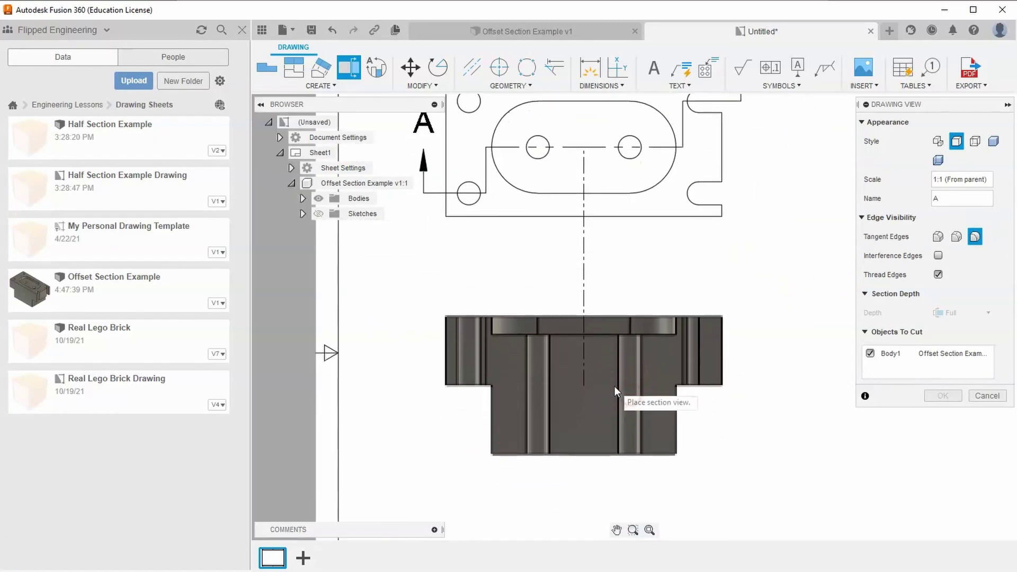
{"action": "left_click", "coordinate": [610, 390]}
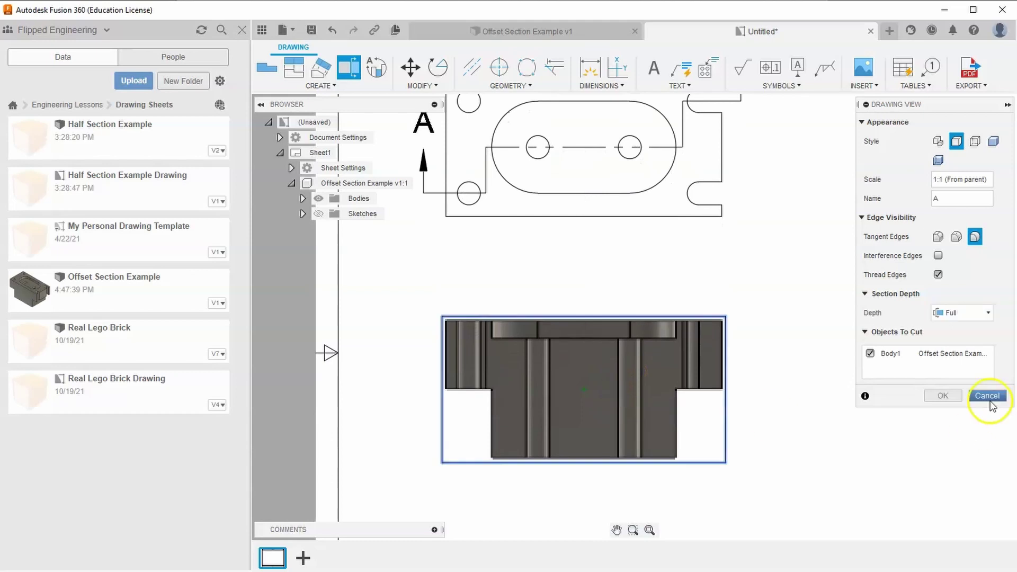
{"action": "left_click", "coordinate": [942, 396]}
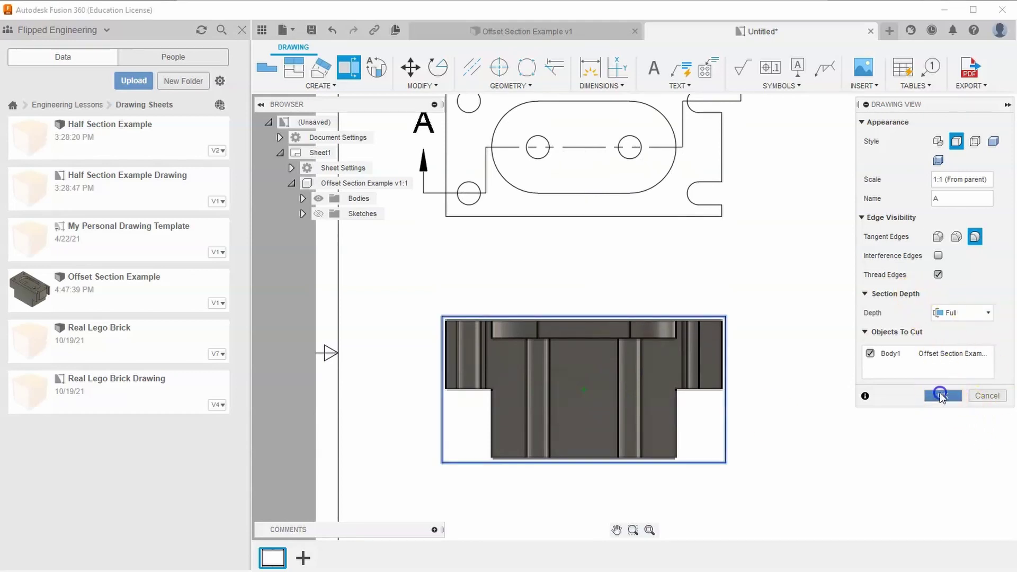
- Examine the section view and its cutting line on the sheet and compare them with the reference drawing
{"action": "mouse_move", "coordinate": [535, 404]}
{"action": "middle_mouse_down"}
{"action": "mouse_move", "coordinate": [545, 333]}
{"action": "mouse_move", "coordinate": [614, 399]}
{"action": "mouse_move", "coordinate": [526, 310]}
{"action": "mouse_move", "coordinate": [536, 366]}
{"action": "middle_mouse_up"}
{"action": "scroll", "coordinate": [615, 398], "scroll_direction": "down", "scroll_amount": 1}
{"action": "scroll", "coordinate": [615, 398], "scroll_direction": "down", "scroll_amount": 1}
{"action": "scroll", "coordinate": [536, 338], "scroll_direction": "down", "scroll_amount": 1}
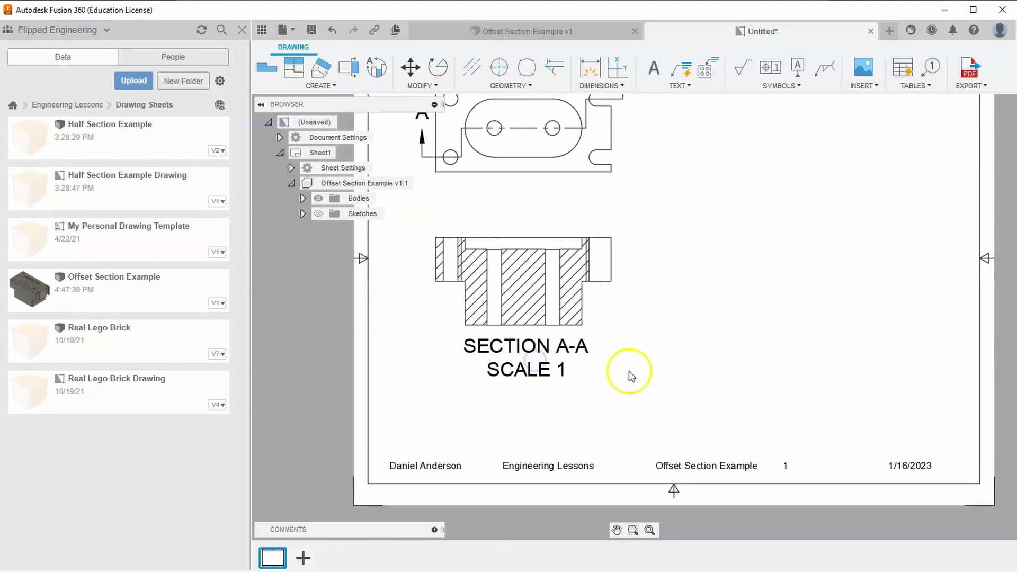
{"action": "middle_click_drag", "start_coordinate": [629, 372], "coordinate": [620, 422]}
{"action": "scroll", "coordinate": [622, 428], "scroll_direction": "down", "scroll_amount": 1}
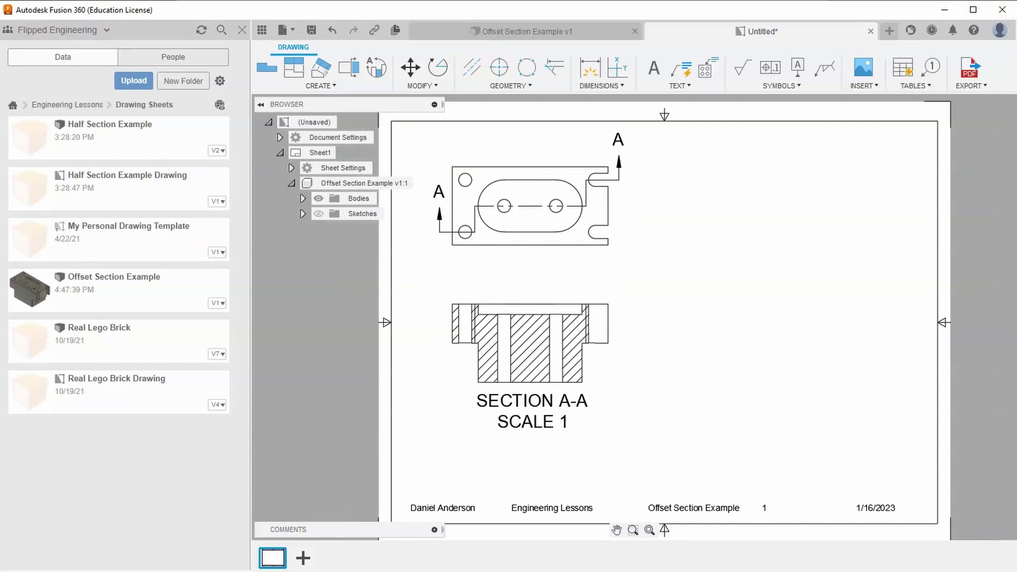
{"action": "key", "text": "alt+Tab"}
{"action": "key", "text": "alt+Tab"}
{"action": "key", "text": "alt+Tab"}
{"action": "key", "text": "alt+Tab"}
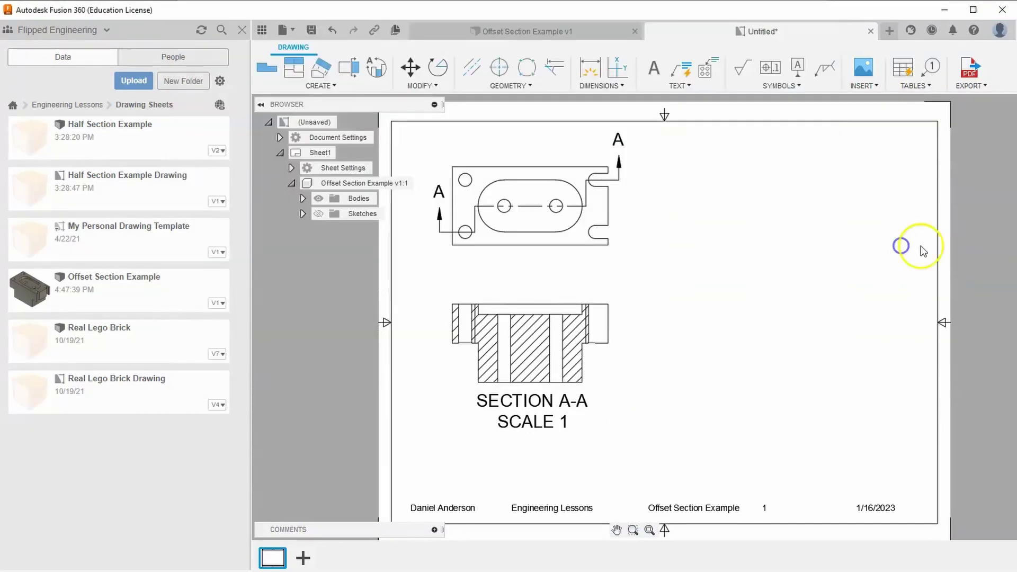
{"action": "middle_click_drag", "start_coordinate": [533, 238], "coordinate": [520, 262]}
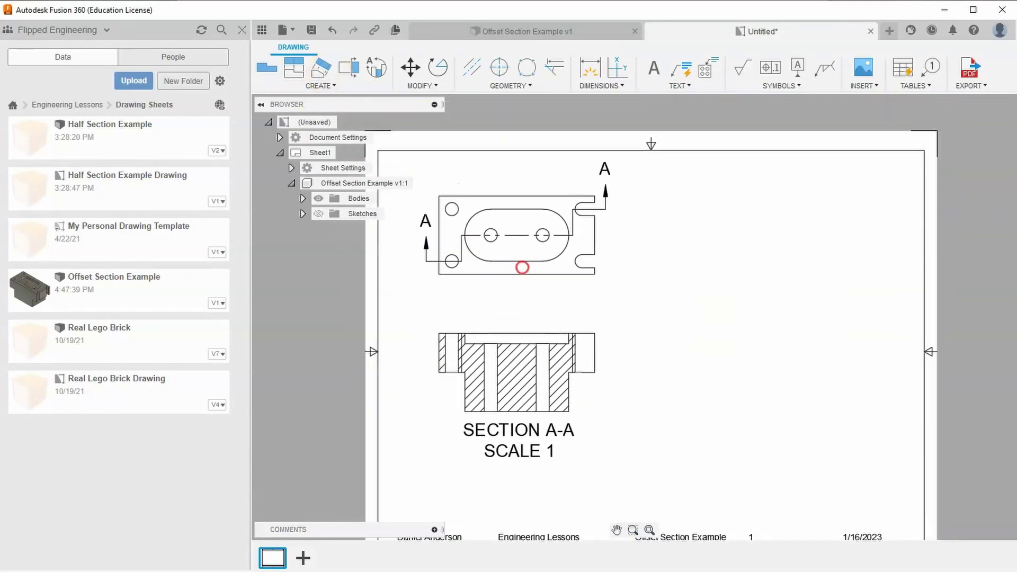
- Place a base view beside the section view with RIGHT orientation, scale 1 and visible and hidden edges
{"action": "left_click", "coordinate": [267, 67]}
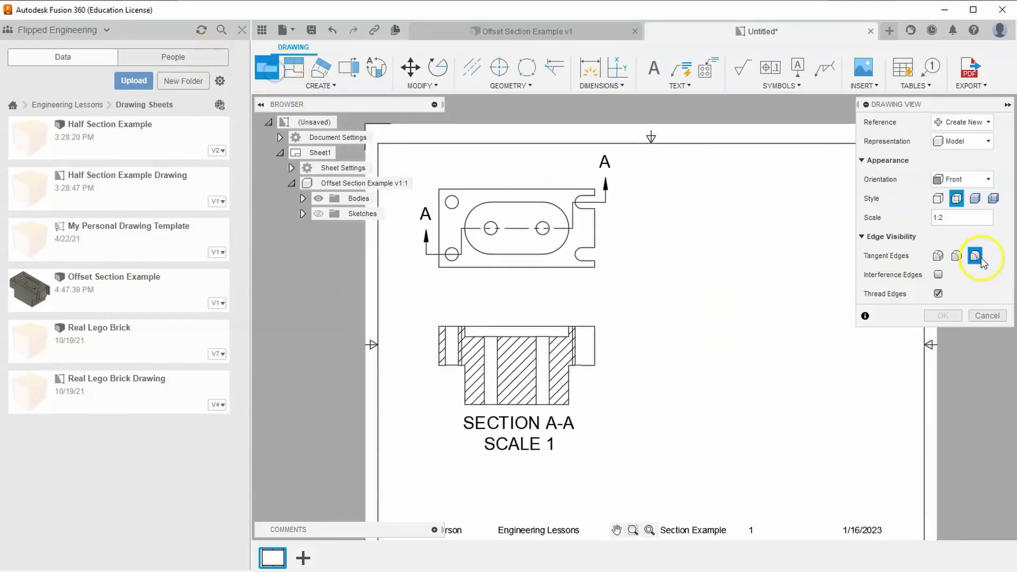
{"action": "left_click", "coordinate": [958, 179]}
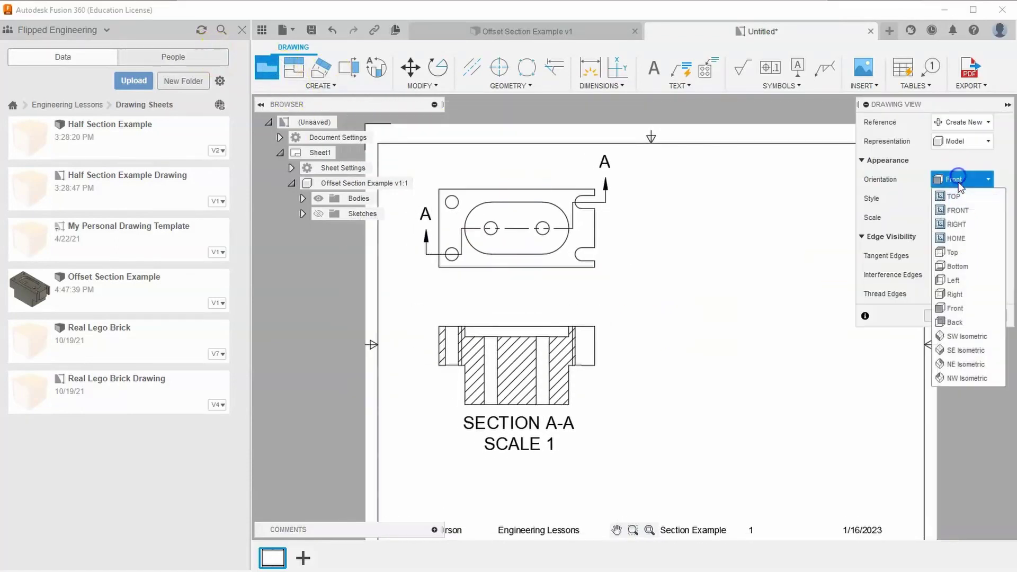
{"action": "left_click", "coordinate": [956, 225]}
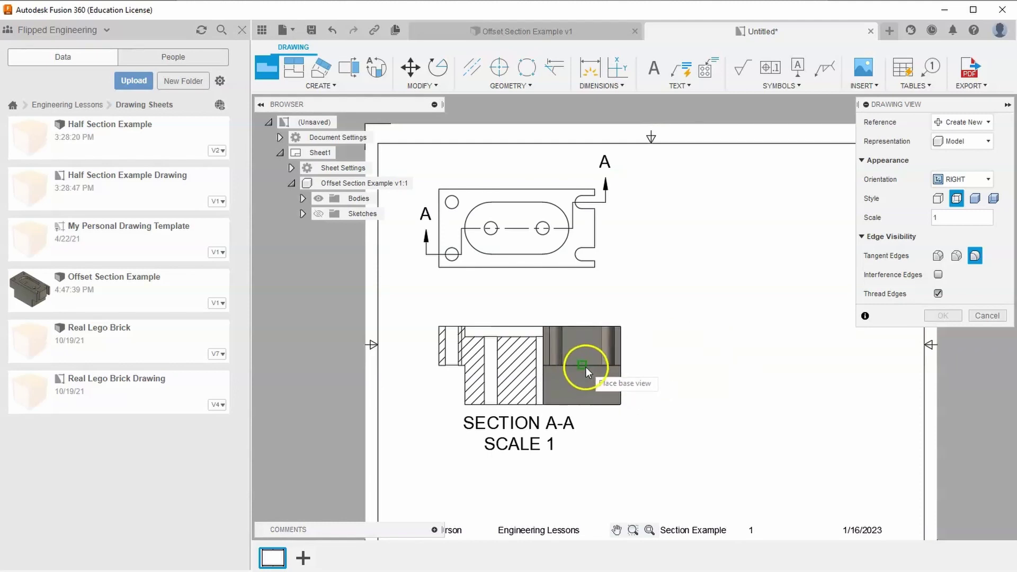
{"action": "left_click", "coordinate": [672, 365]}
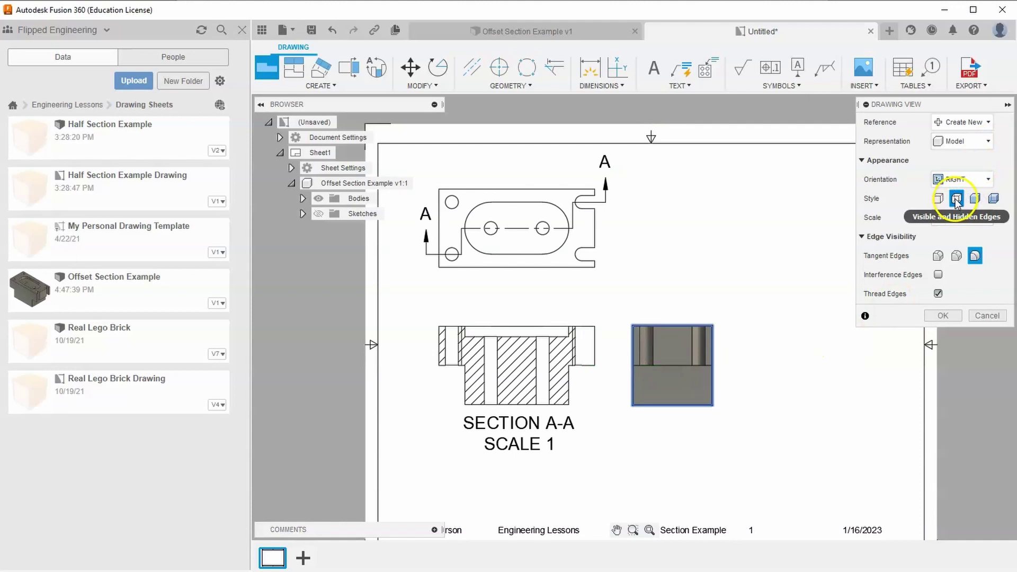
{"action": "left_click", "coordinate": [953, 317]}
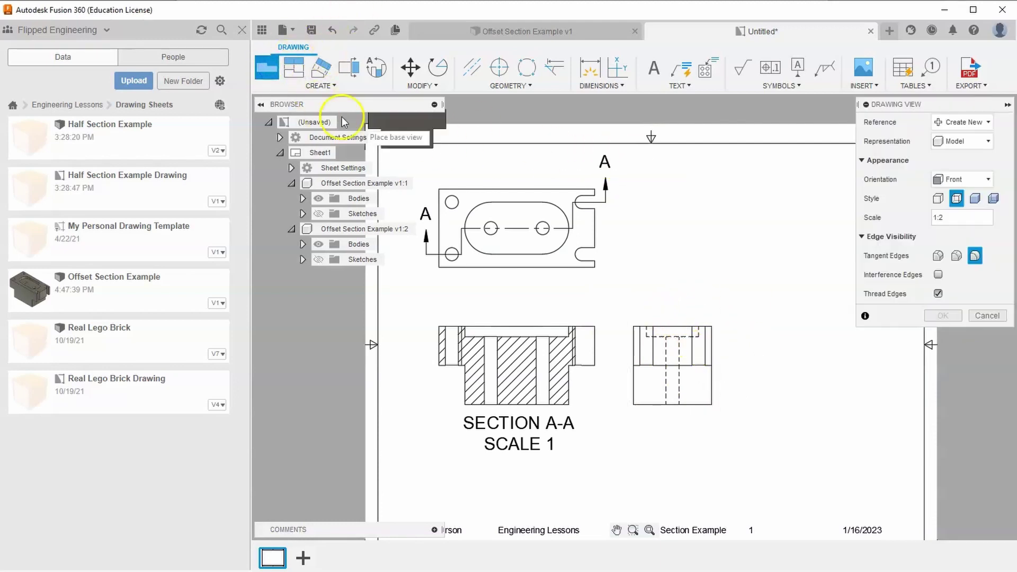
- Place a shaded base view with HOME orientation at scale 1 in the sheet's upper-right area, and compare the sheet with the reference
{"action": "left_click", "coordinate": [962, 179]}
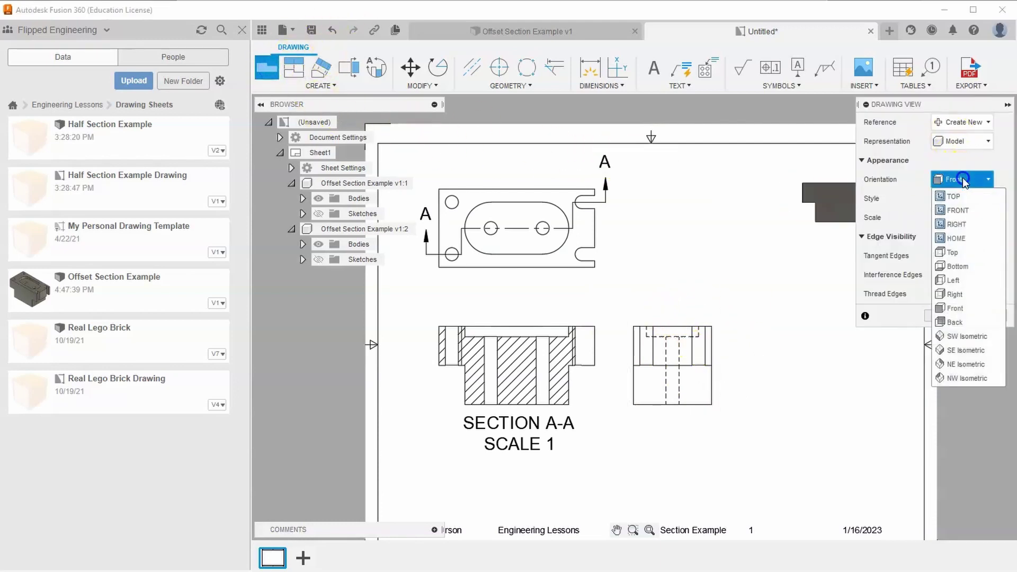
{"action": "left_click", "coordinate": [953, 238]}
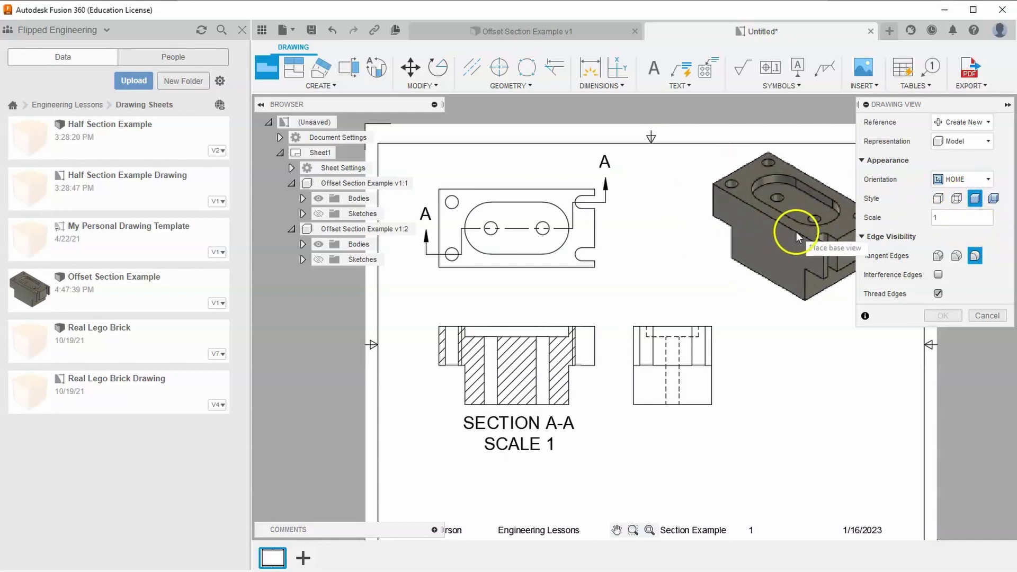
{"action": "left_click", "coordinate": [796, 231]}
{"action": "left_click", "coordinate": [945, 316]}
{"action": "key", "text": "alt+Tab"}
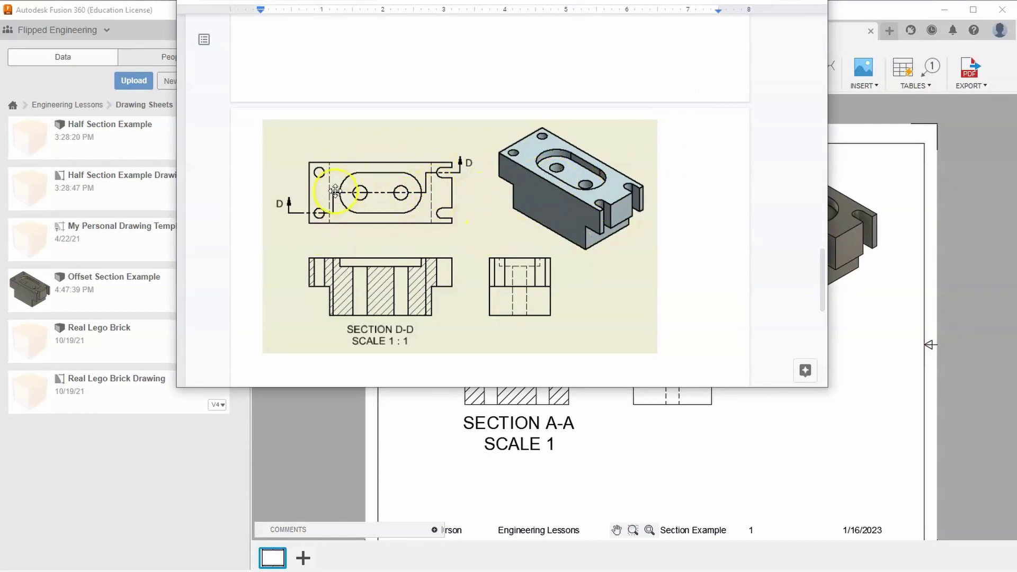
{"action": "left_click", "coordinate": [903, 341]}
{"action": "mouse_move", "coordinate": [746, 304]}
{"action": "middle_mouse_down"}
{"action": "mouse_move", "coordinate": [802, 288]}
{"action": "mouse_move", "coordinate": [771, 256]}
{"action": "mouse_move", "coordinate": [740, 279]}
{"action": "mouse_move", "coordinate": [739, 270]}
{"action": "middle_mouse_up"}
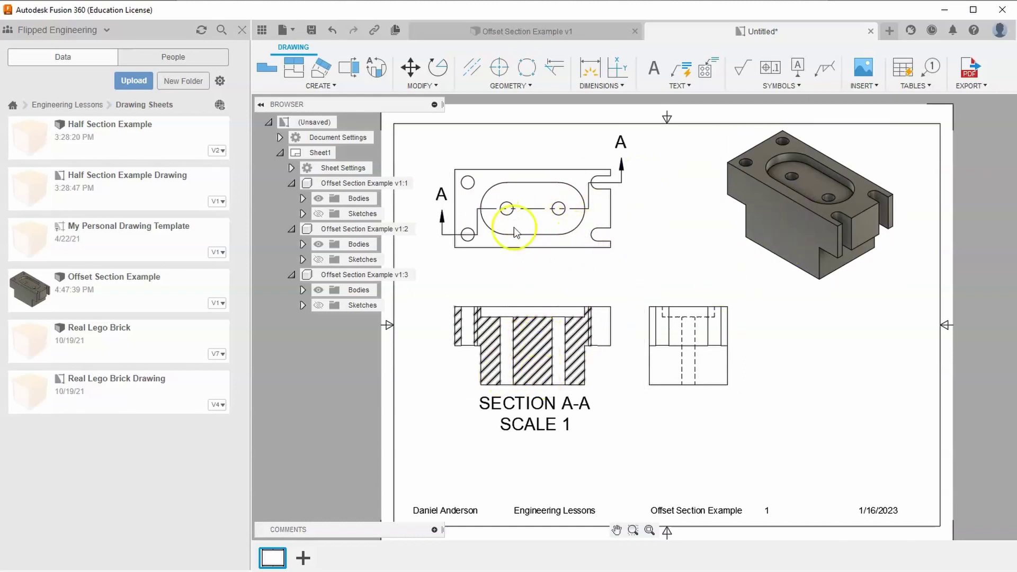
- In the block's design, sketch on its top face a horizontal line about 0.75 in long from the lower-left hole's center past the left edge
{"action": "left_click", "coordinate": [530, 30]}
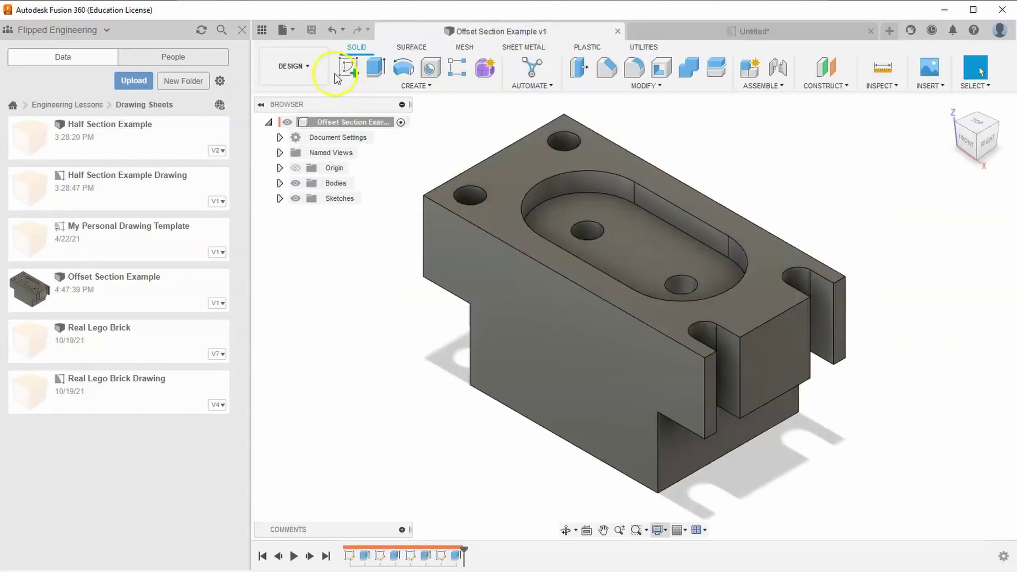
{"action": "left_click", "coordinate": [350, 68]}
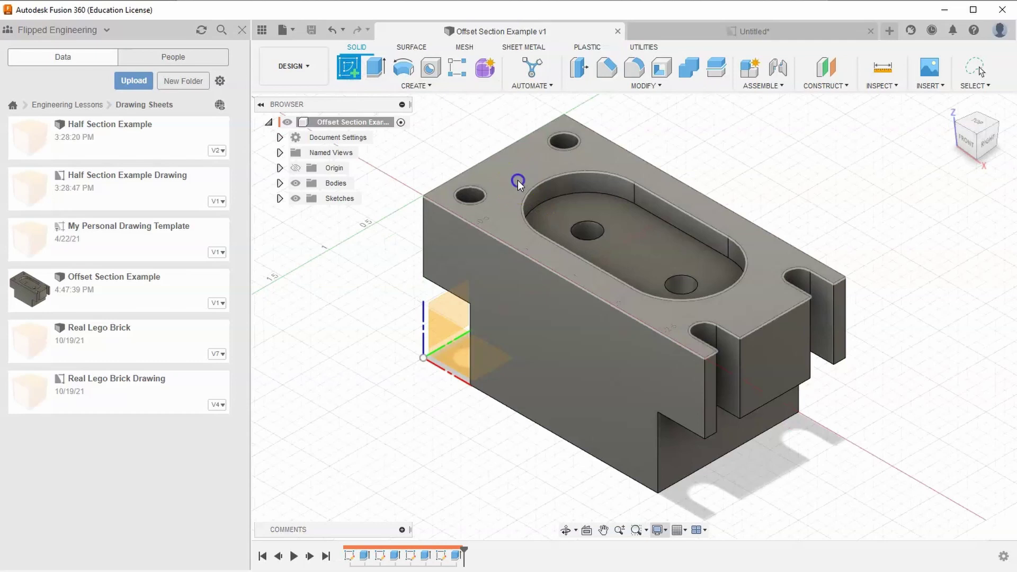
{"action": "left_click", "coordinate": [517, 177]}
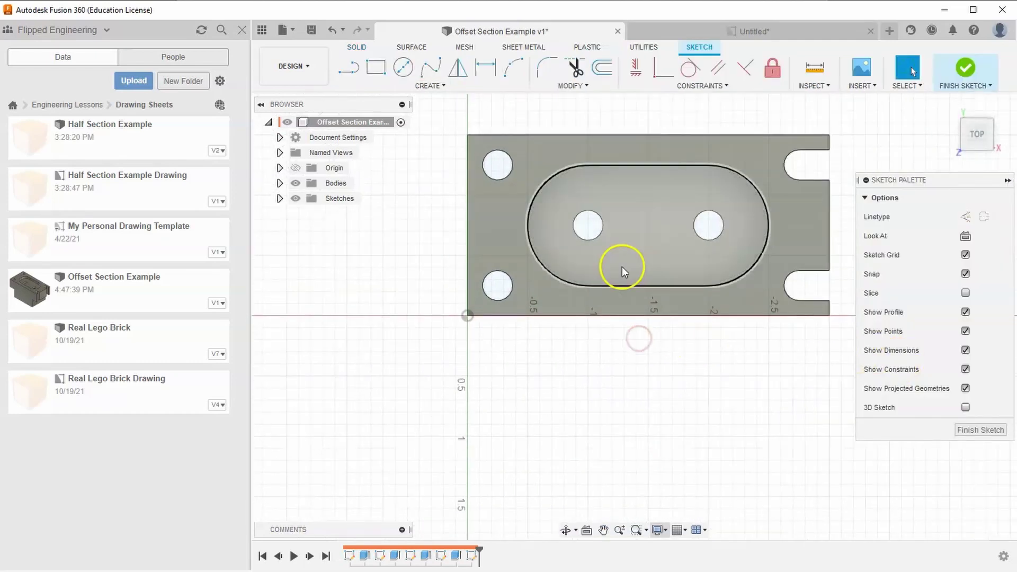
{"action": "left_click", "coordinate": [349, 68]}
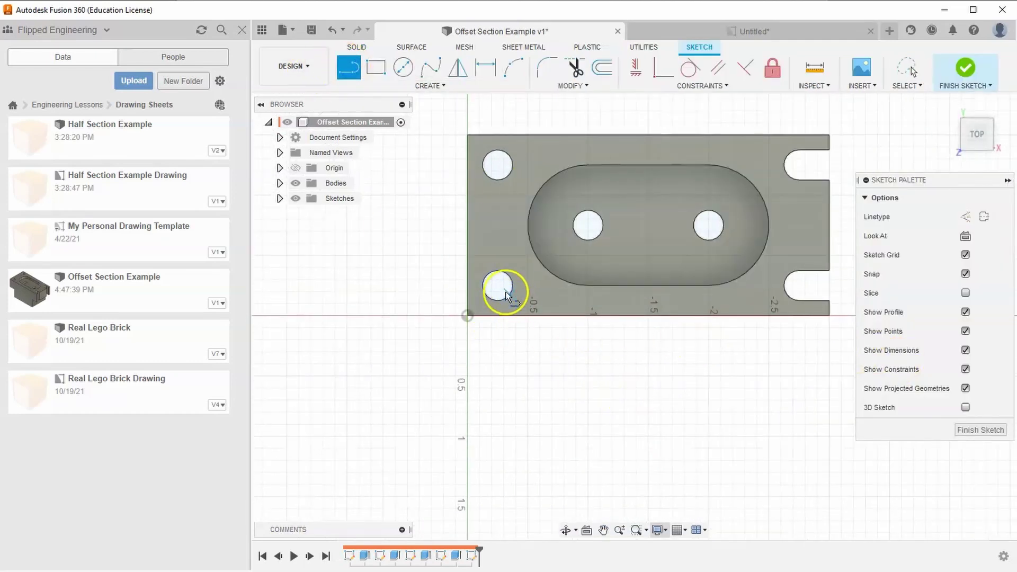
{"action": "left_click_drag", "start_coordinate": [497, 286], "coordinate": [407, 286]}
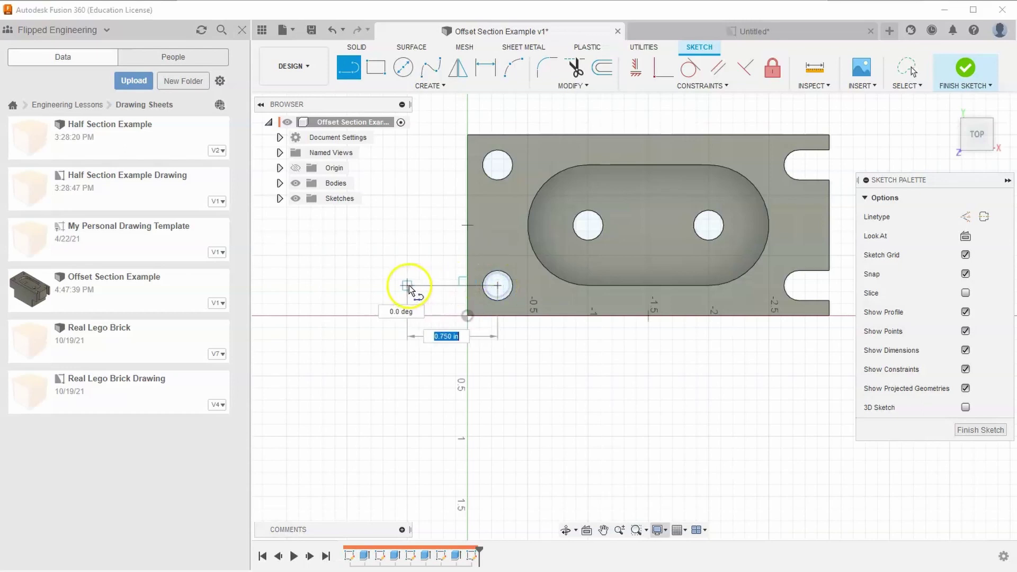
{"action": "left_click", "coordinate": [407, 287]}
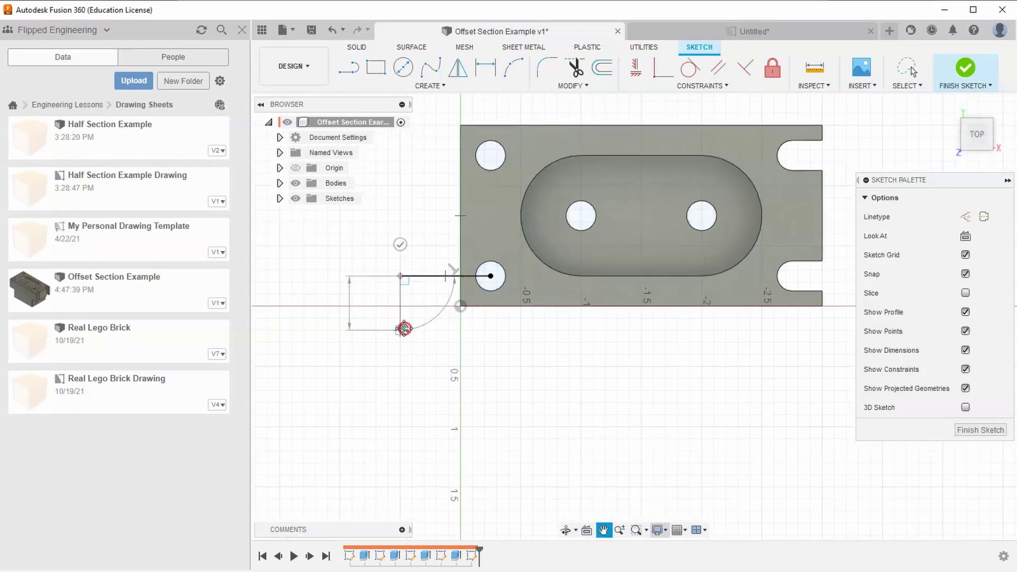
- Extend the sketch line about 0.8 in down, 4.2 in across below the block, and up to the upper-right slot's center level
{"action": "middle_click_drag", "start_coordinate": [404, 324], "coordinate": [392, 319]}
{"action": "left_click", "coordinate": [395, 377]}
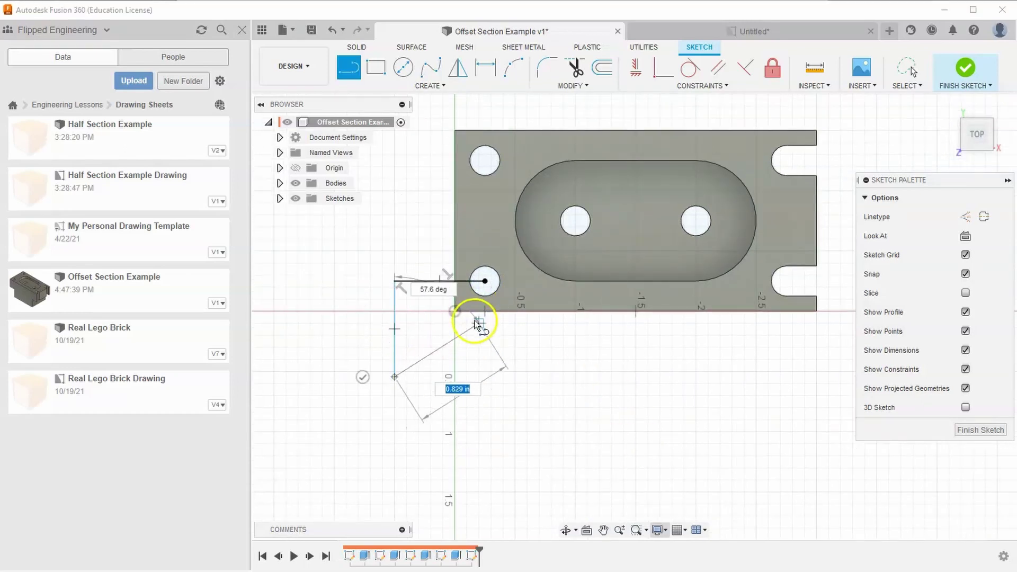
{"action": "middle_click_drag", "start_coordinate": [708, 390], "coordinate": [561, 413]}
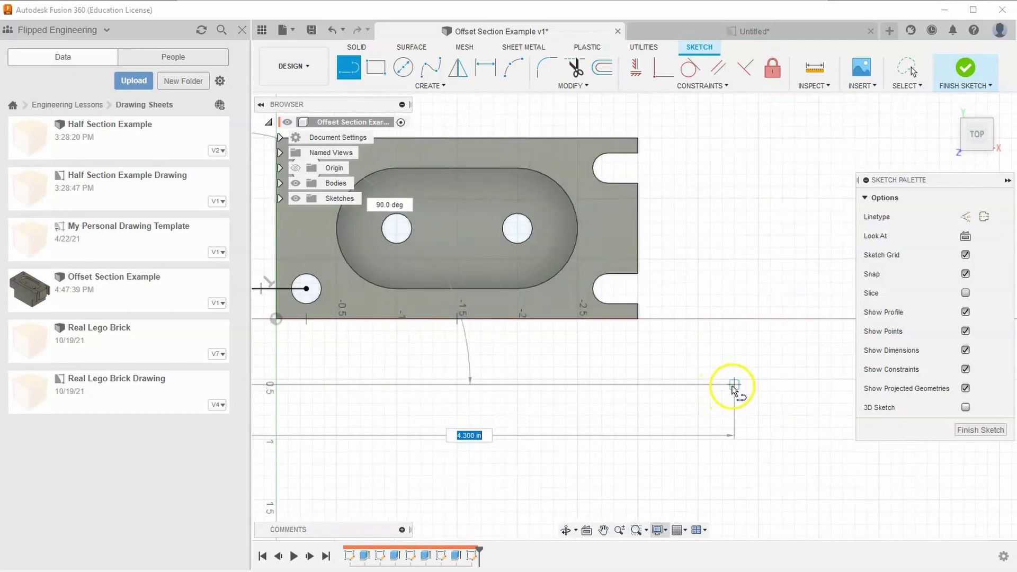
{"action": "left_click", "coordinate": [723, 385]}
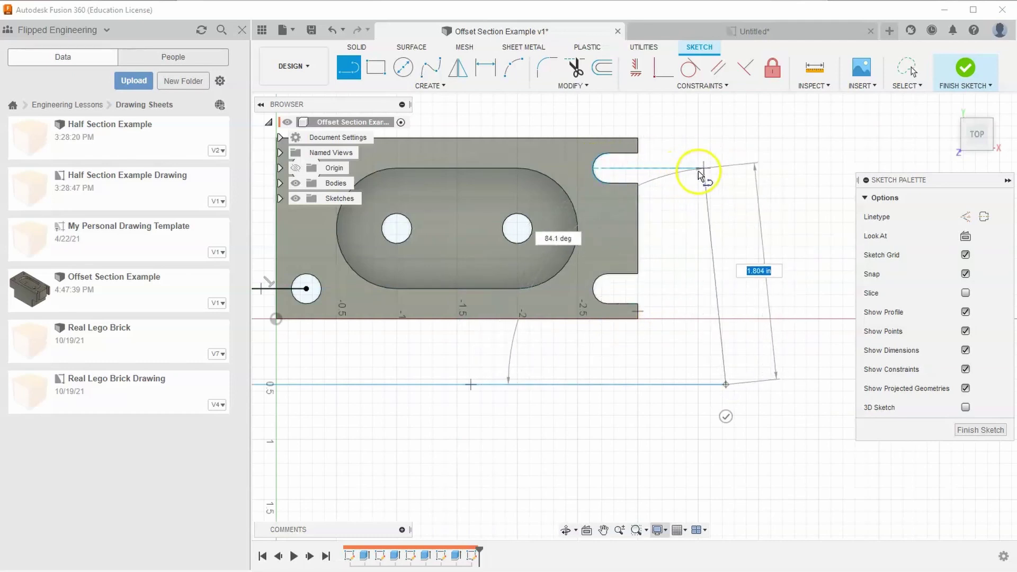
{"action": "left_click", "coordinate": [725, 168]}
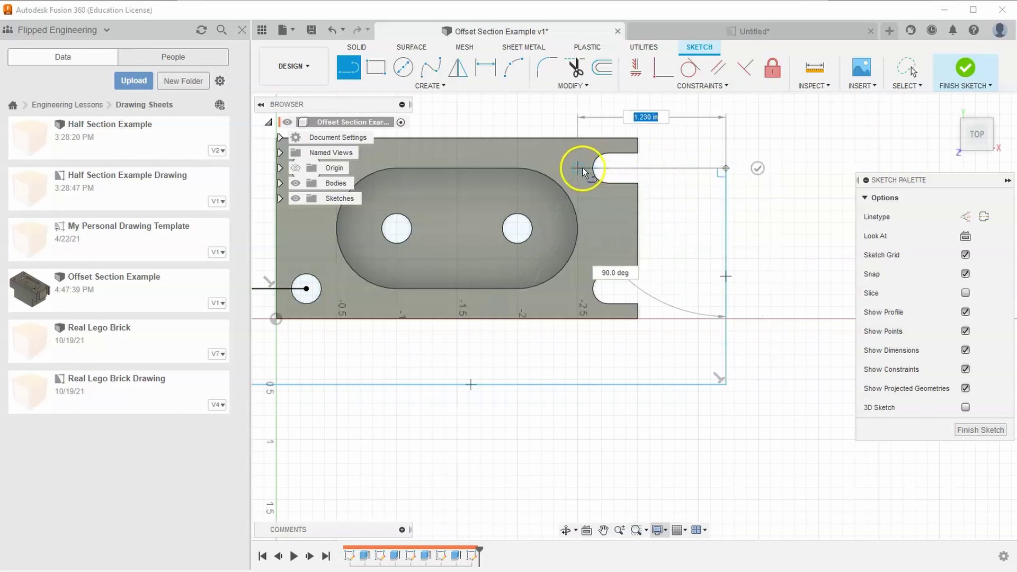
- Close the outline with an offset path through the upper-right slot, 0.5 in down, across both pocket hole centers, and down to the starting line
{"action": "scroll", "coordinate": [583, 168], "scroll_direction": "up", "scroll_amount": 2}
{"action": "left_click", "coordinate": [585, 169]}
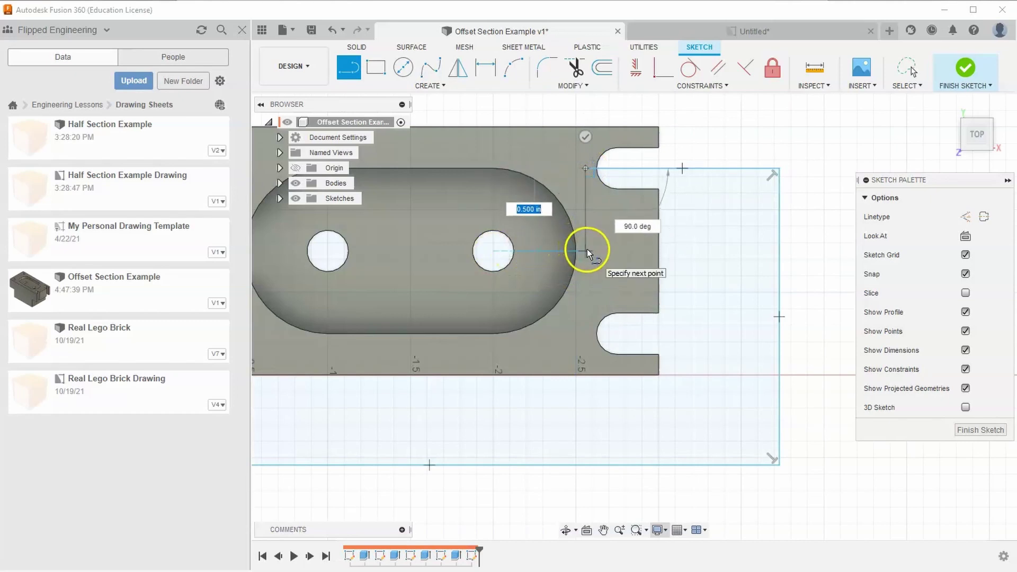
{"action": "left_click", "coordinate": [586, 251]}
{"action": "middle_click_drag", "start_coordinate": [415, 256], "coordinate": [622, 250]}
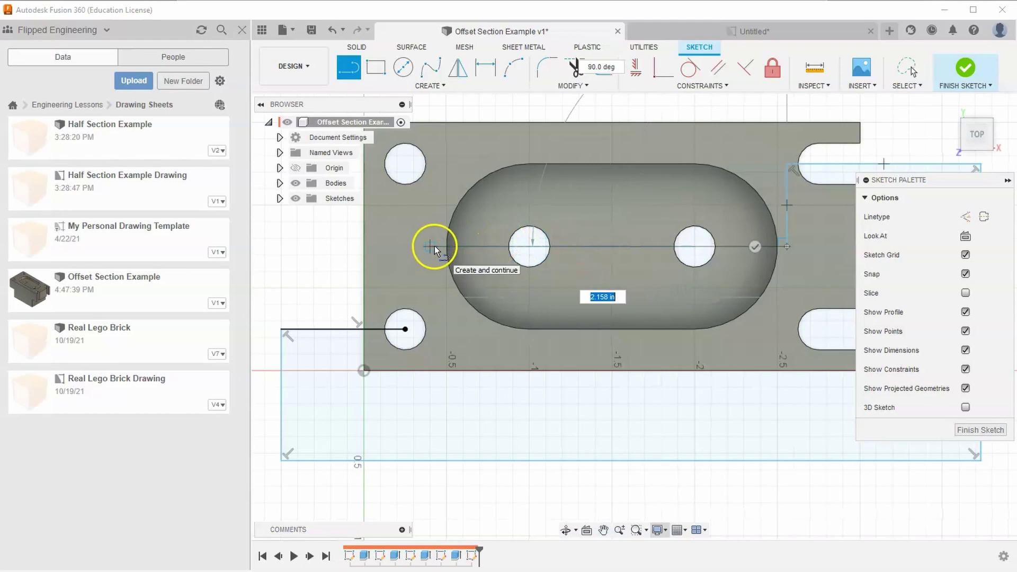
{"action": "left_click", "coordinate": [433, 246]}
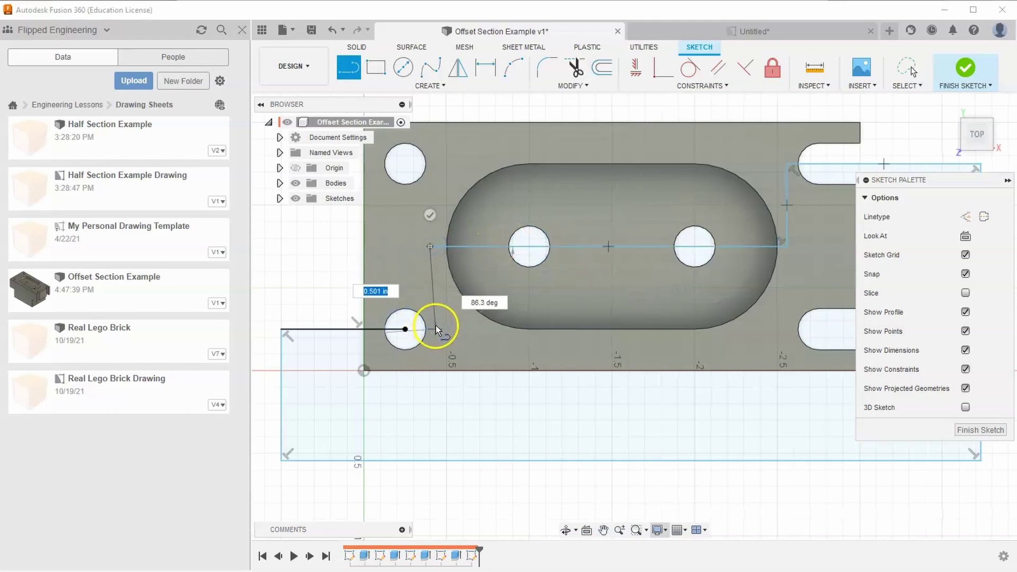
{"action": "left_click", "coordinate": [429, 329]}
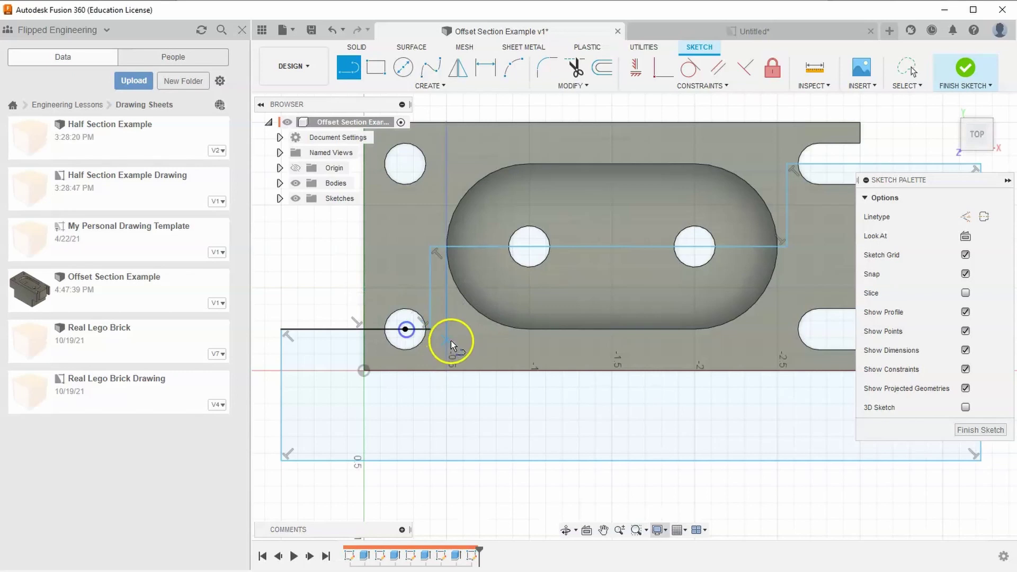
- Compare the sketched path with the cutting line on the drawing sheet, and finish the sketch
{"action": "scroll", "coordinate": [488, 342], "scroll_direction": "down", "scroll_amount": 3}
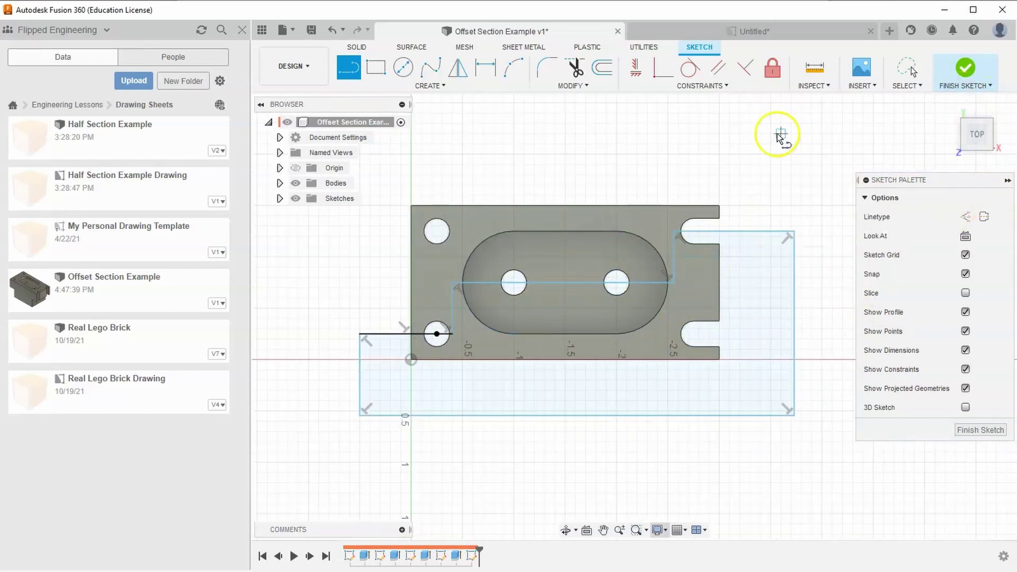
{"action": "left_click", "coordinate": [733, 33]}
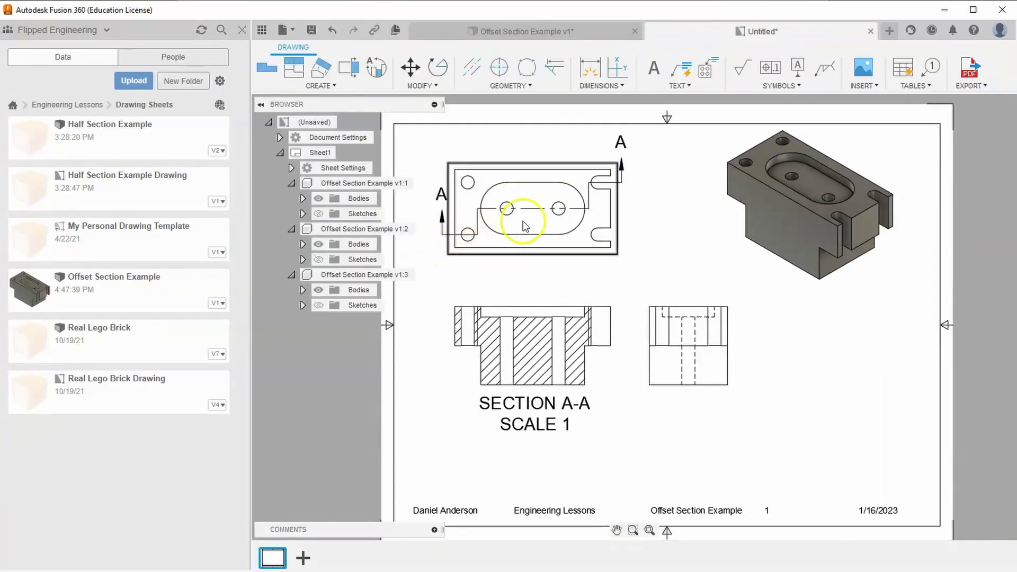
{"action": "left_click", "coordinate": [528, 32]}
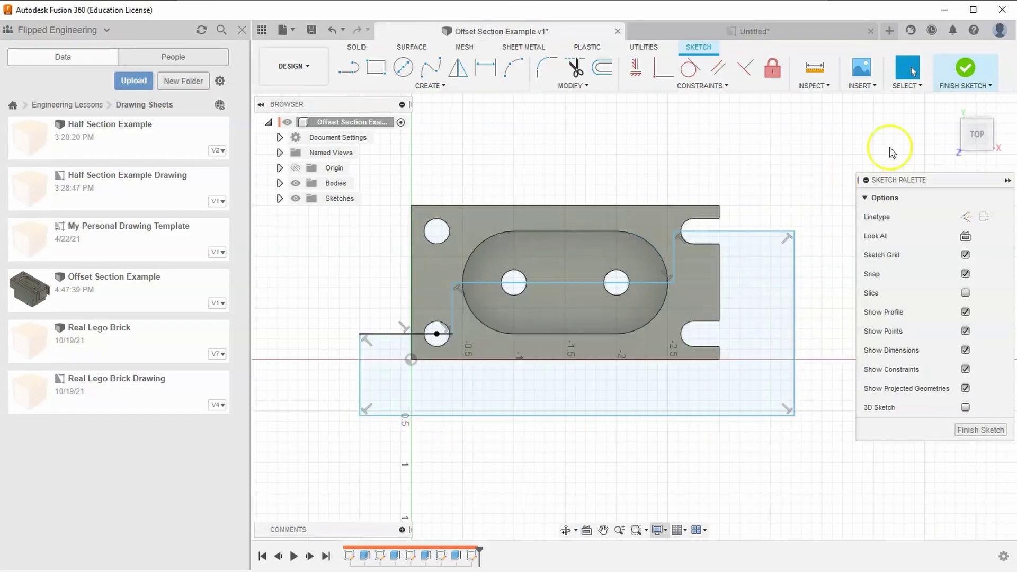
{"action": "left_click", "coordinate": [966, 68]}
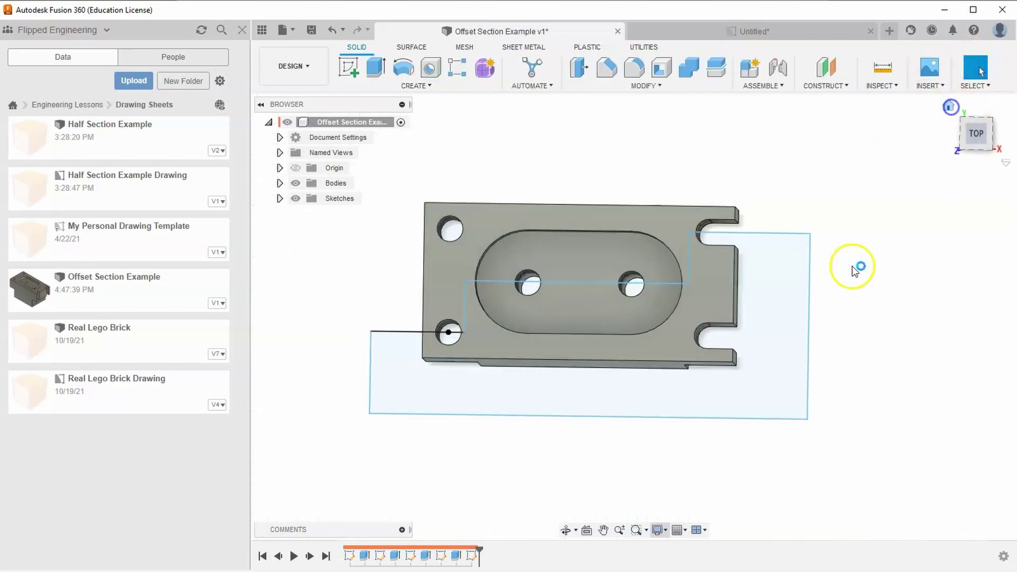
- Extrude the three profiles in front of the offset path about 3.1 in downward as a cut through the block
{"action": "left_click", "coordinate": [374, 70]}
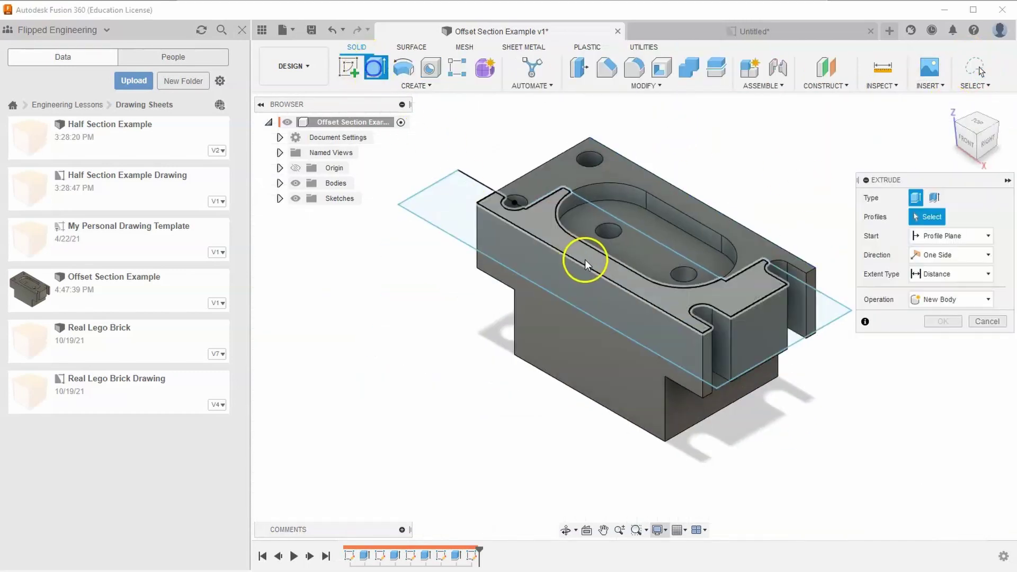
{"action": "left_click", "coordinate": [565, 247]}
{"action": "left_click", "coordinate": [570, 298]}
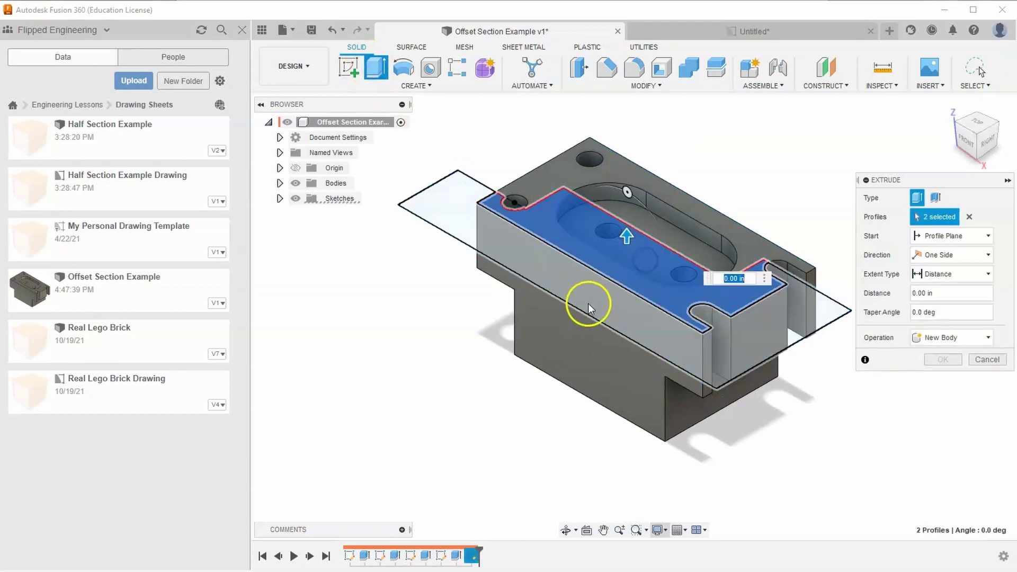
{"action": "left_click", "coordinate": [588, 303]}
{"action": "left_click_drag", "start_coordinate": [594, 261], "coordinate": [609, 530]}
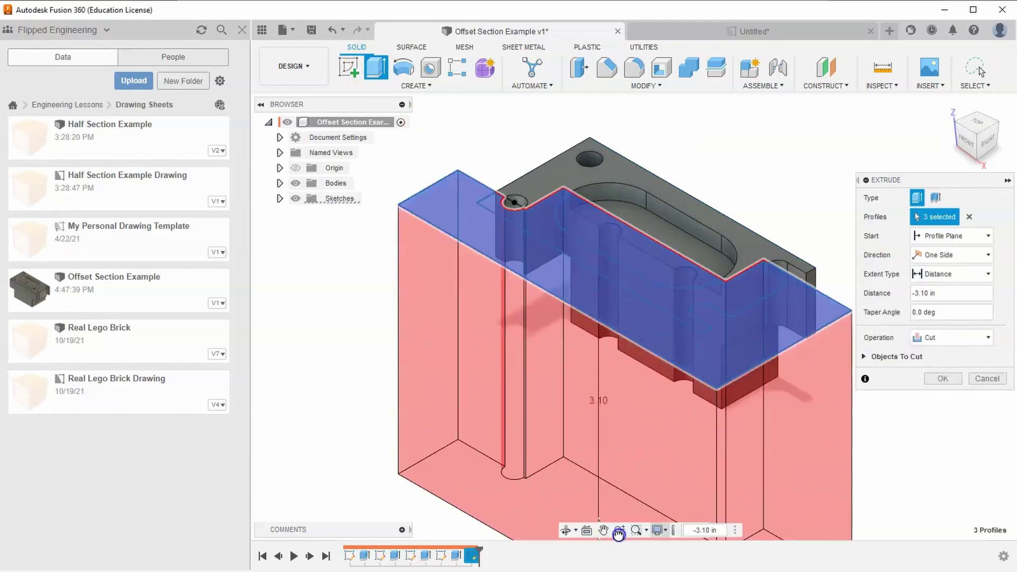
{"action": "left_click", "coordinate": [989, 377]}
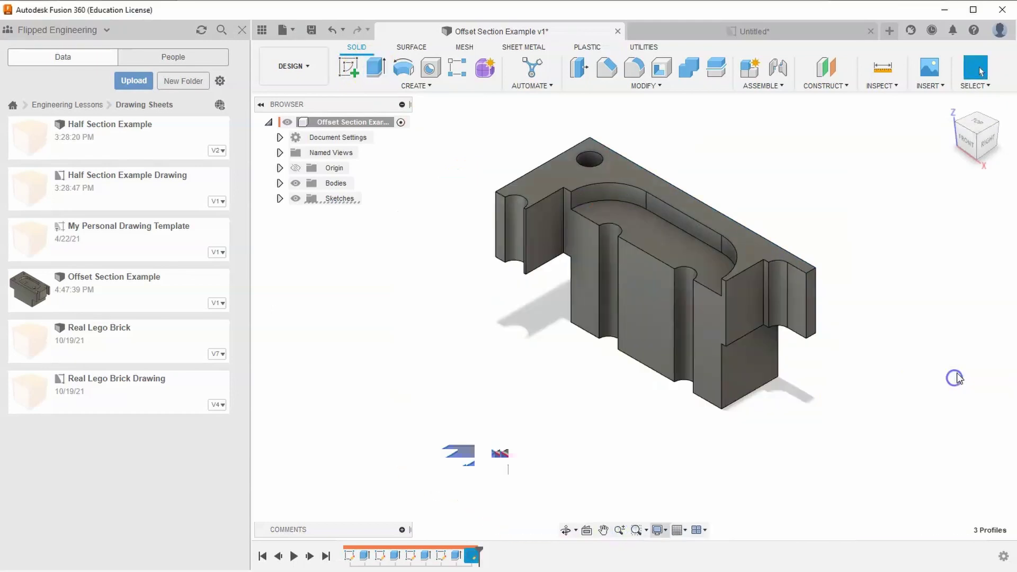
- View the cut block from the front and highlight the exposed hole, slot and pocket wall faces
{"action": "left_click", "coordinate": [967, 145]}
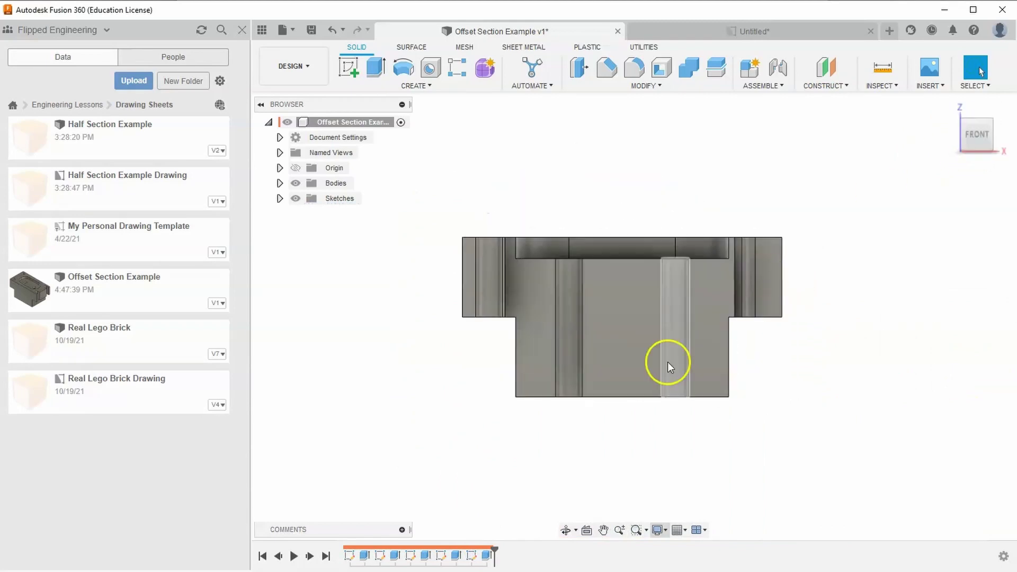
{"action": "left_click", "coordinate": [485, 275]}
{"action": "left_click", "coordinate": [566, 305], "text": "ctrl"}
{"action": "left_click", "coordinate": [672, 300], "text": "ctrl"}
{"action": "left_click", "coordinate": [765, 283], "text": "ctrl"}
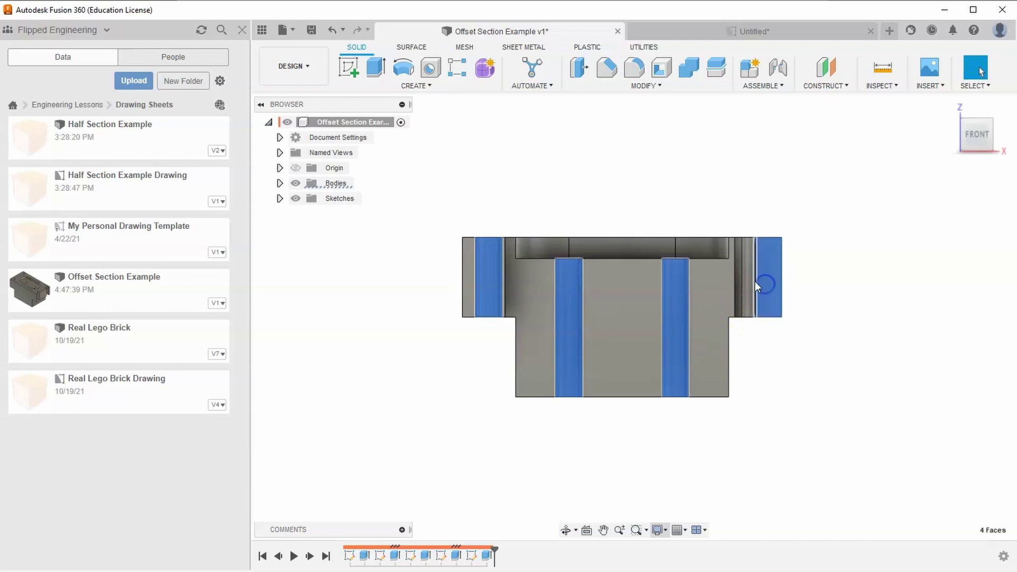
{"action": "left_click", "coordinate": [749, 278], "text": "ctrl"}
{"action": "scroll", "coordinate": [739, 269], "scroll_direction": "up", "scroll_amount": 3}
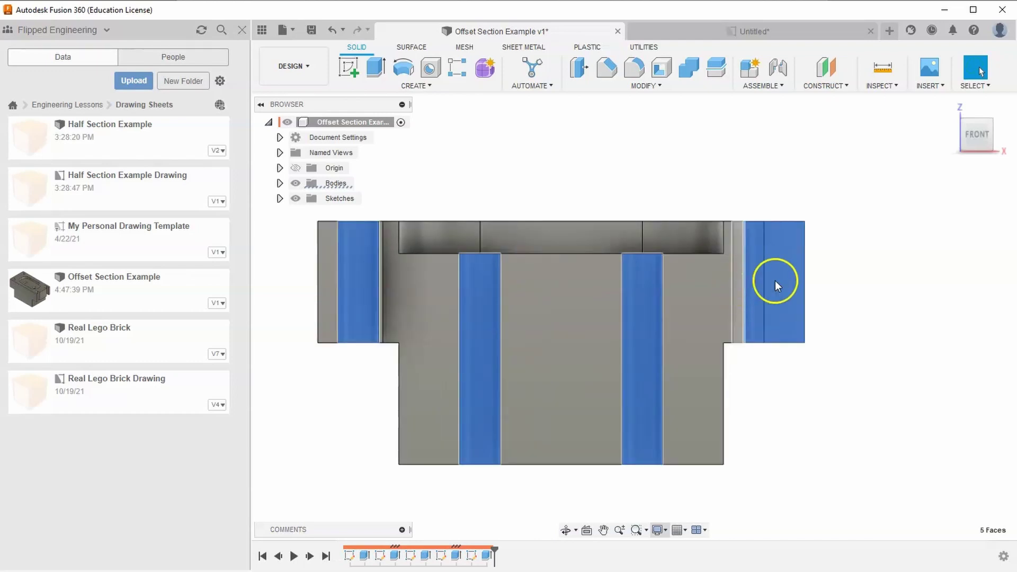
{"action": "left_click", "coordinate": [673, 241], "text": "ctrl"}
{"action": "left_click", "coordinate": [606, 242], "text": "ctrl"}
{"action": "left_click", "coordinate": [466, 238], "text": "ctrl"}
- Examine the highlighted faces at an angle and from the front, and compare them with the section view on the sheet
{"action": "left_click_drag", "start_coordinate": [979, 134], "coordinate": [943, 151]}
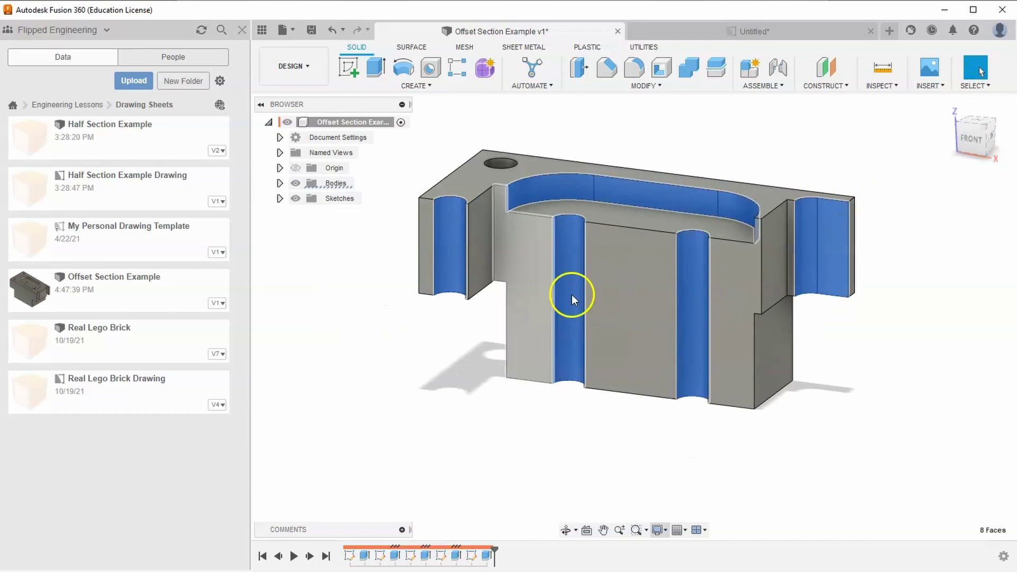
{"action": "left_click", "coordinate": [945, 106]}
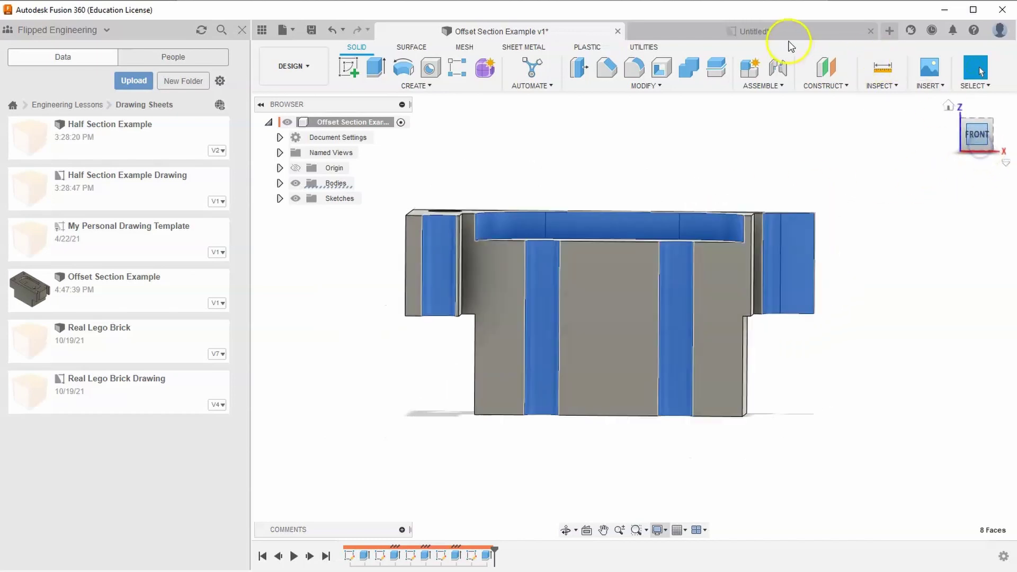
{"action": "left_click", "coordinate": [783, 31]}
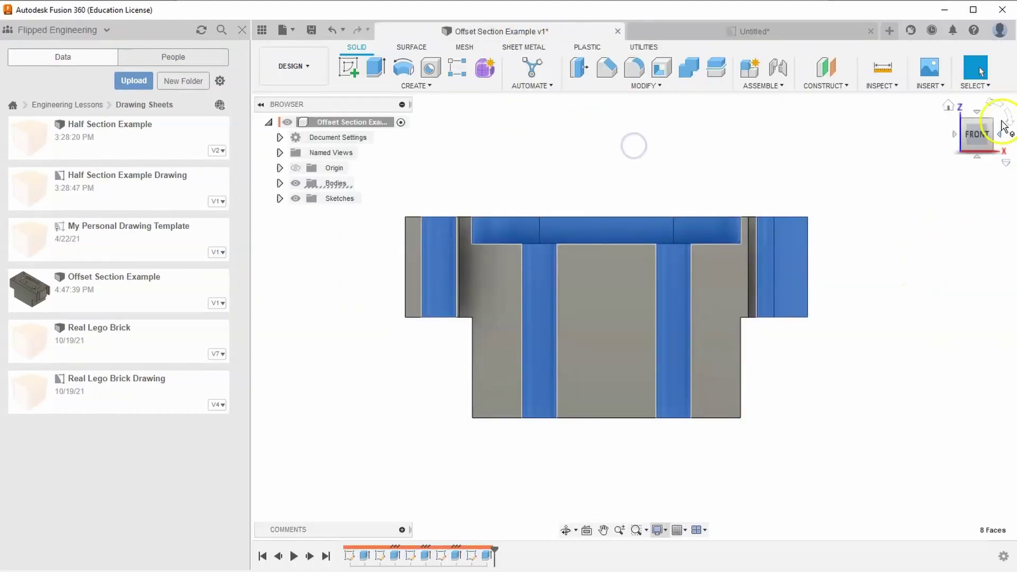
{"action": "left_click", "coordinate": [991, 119]}
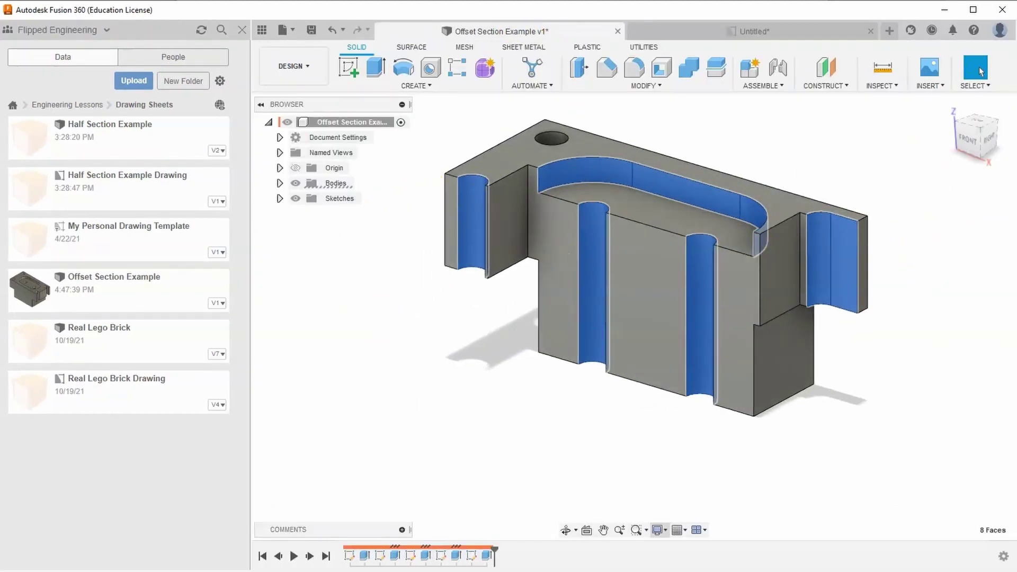
- Highlight the faces made by the offset extrude cut and inspect them from the top and in the home view
{"action": "left_click", "coordinate": [483, 556]}
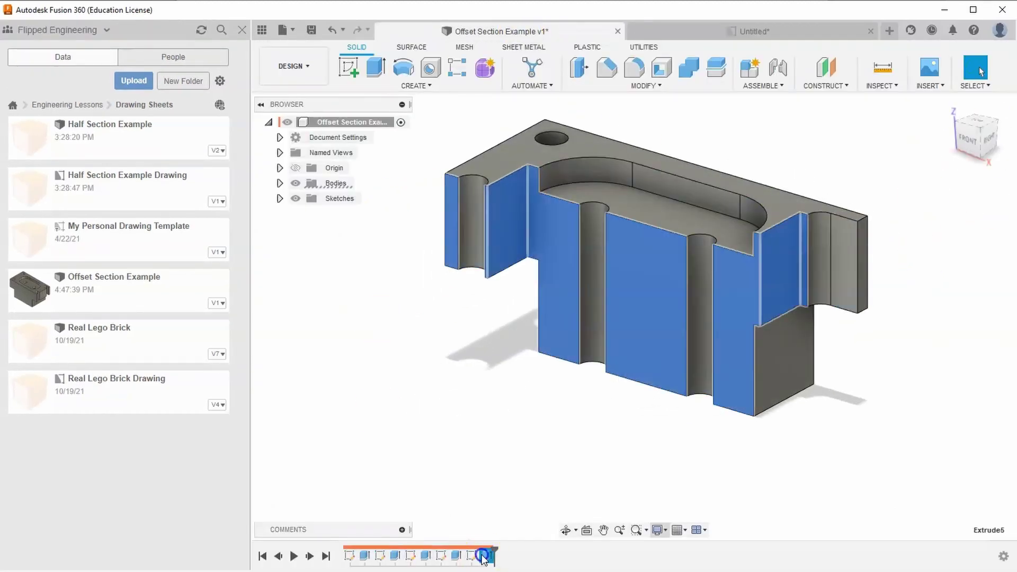
{"action": "left_click", "coordinate": [976, 125]}
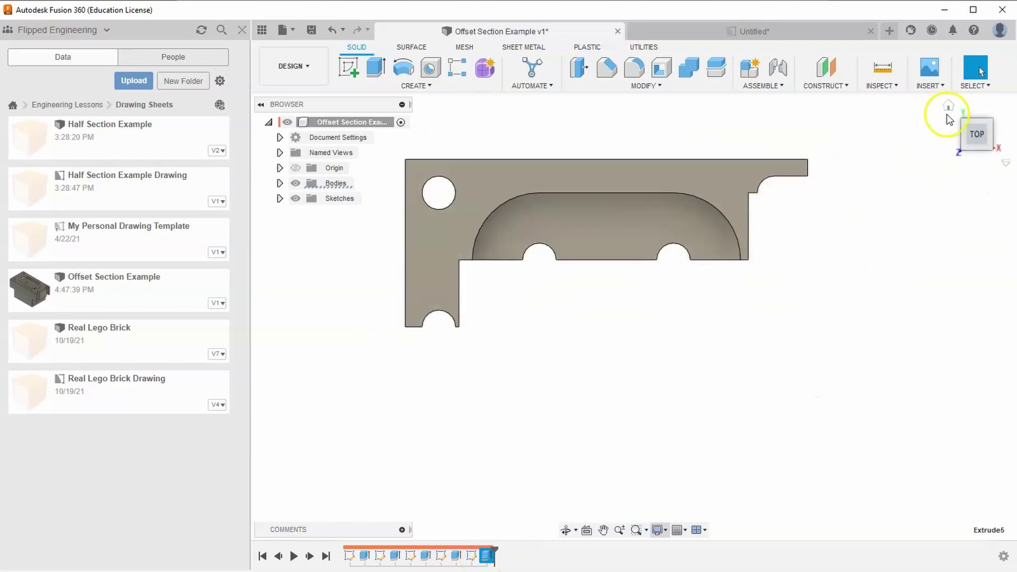
{"action": "left_click", "coordinate": [946, 106]}
{"action": "mouse_move", "coordinate": [605, 414]}
{"action": "middle_mouse_down", "text": "shift"}
{"action": "mouse_move", "coordinate": [534, 416]}
{"action": "mouse_move", "coordinate": [551, 399]}
{"action": "middle_mouse_up", "text": "shift"}
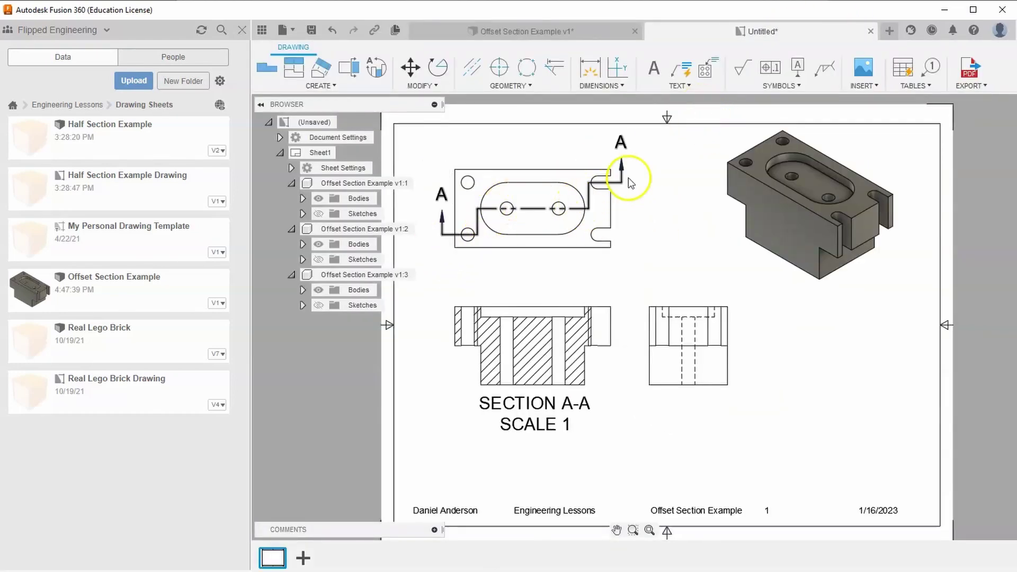
- Return to the block's design and suppress the offset extrude cut
{"action": "left_click", "coordinate": [545, 35]}
{"action": "left_click", "coordinate": [488, 557]}
{"action": "right_click", "coordinate": [488, 557]}
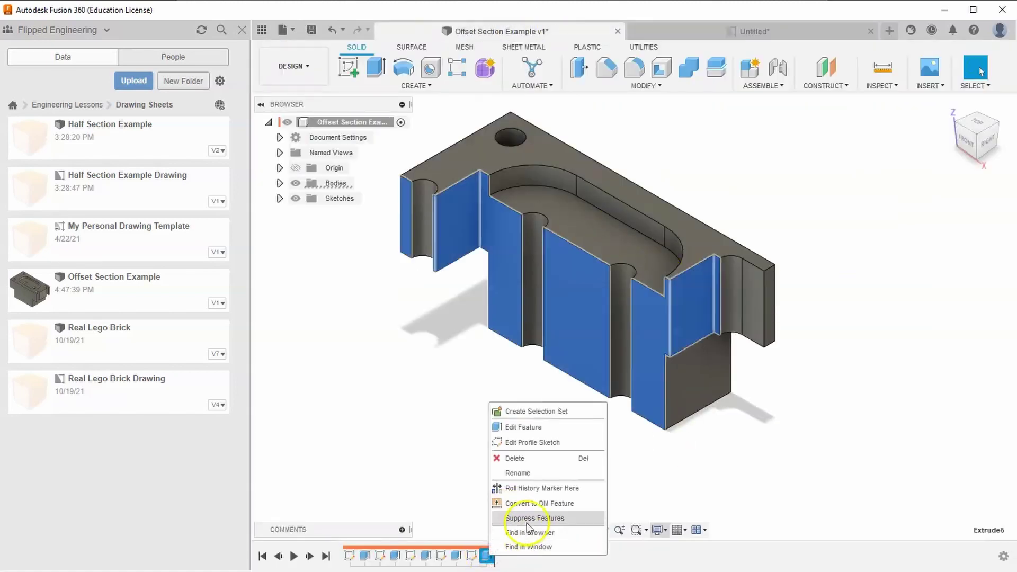
{"action": "left_click", "coordinate": [530, 520]}
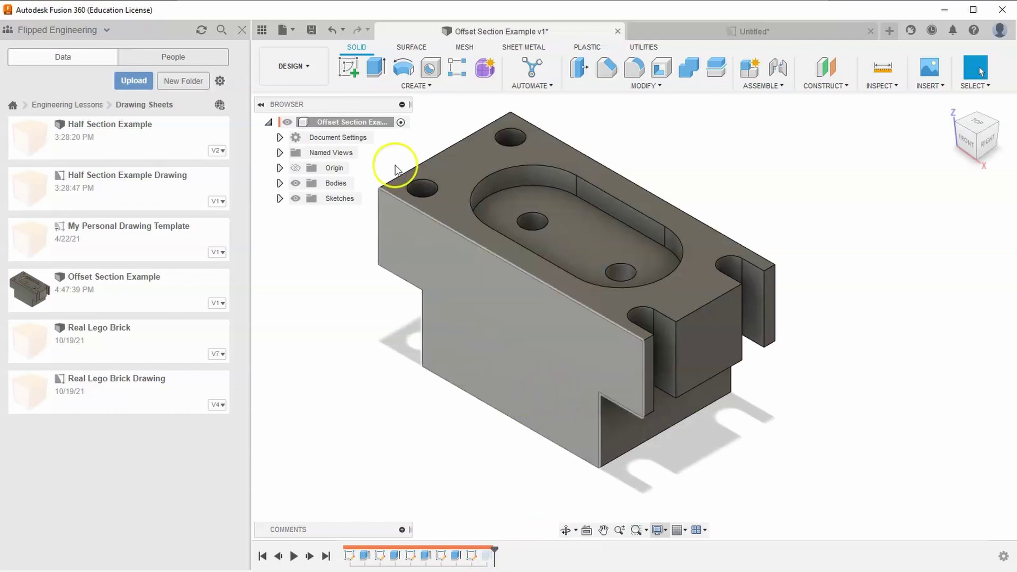
- Save the design with the version description "User Saved" and update the drawing to reference its latest version
{"action": "left_click", "coordinate": [313, 30]}
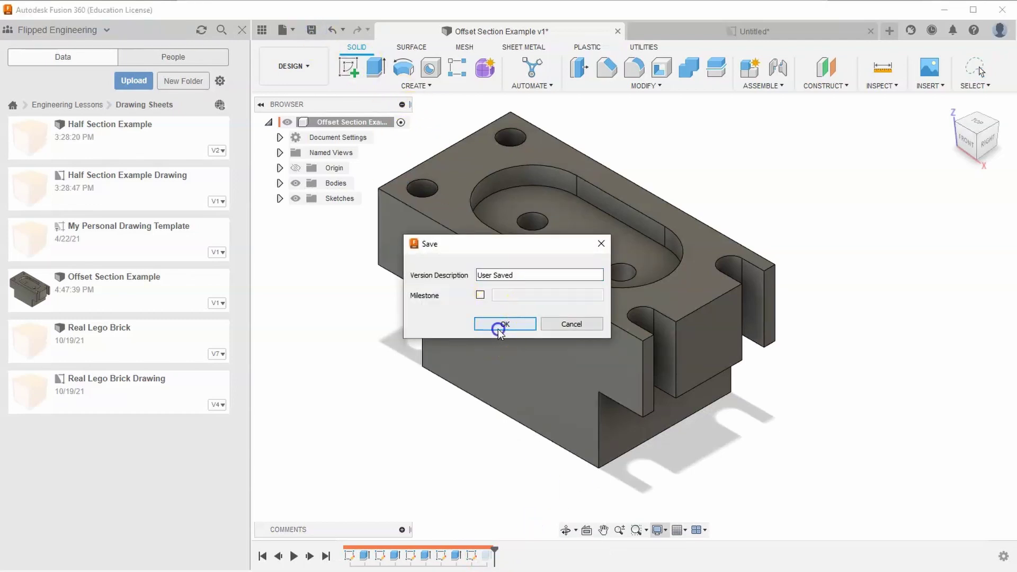
{"action": "left_click", "coordinate": [498, 328]}
{"action": "left_click", "coordinate": [701, 31]}
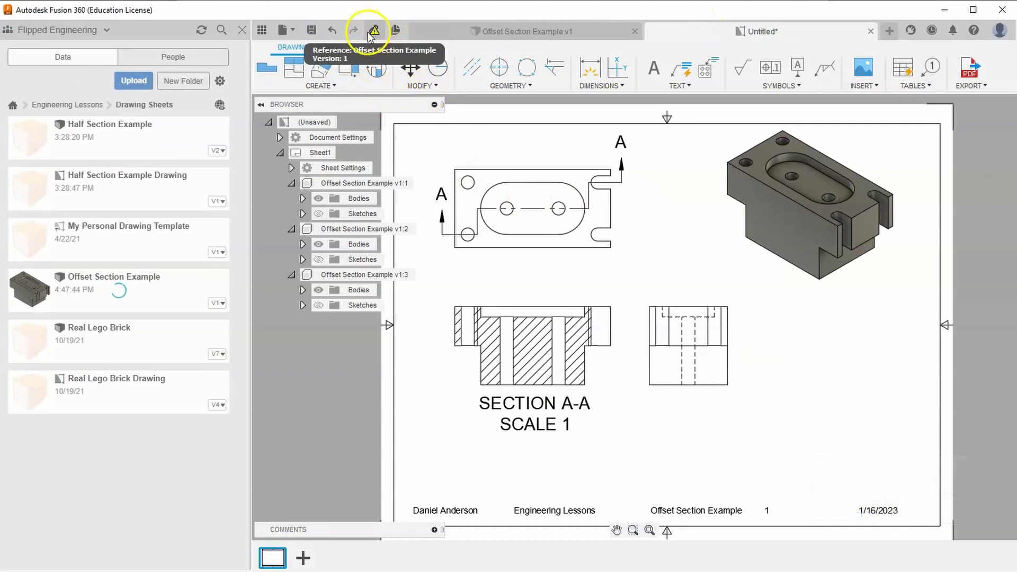
{"action": "left_click", "coordinate": [371, 33]}
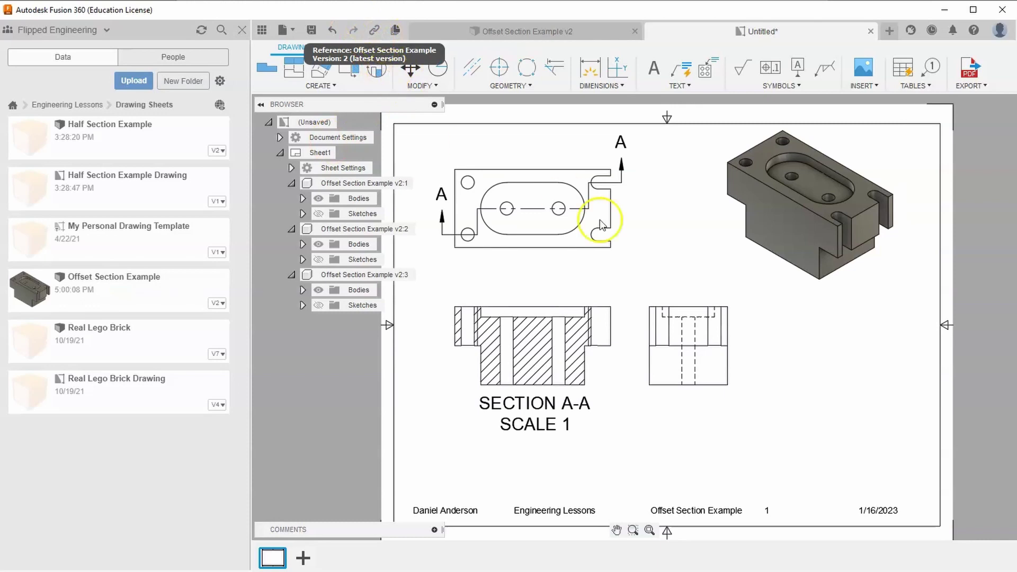
- Save the drawing as Offset Section Example Drawing in Engineering Lessons > Drawing Sheets
{"action": "left_click", "coordinate": [567, 211]}
{"action": "left_click", "coordinate": [723, 342]}
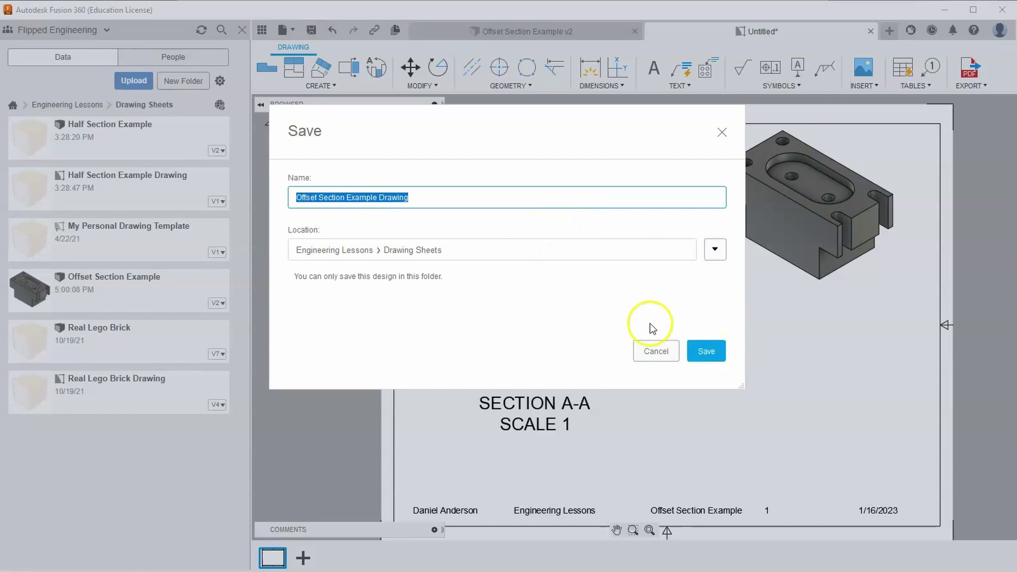
{"action": "left_click", "coordinate": [714, 358]}
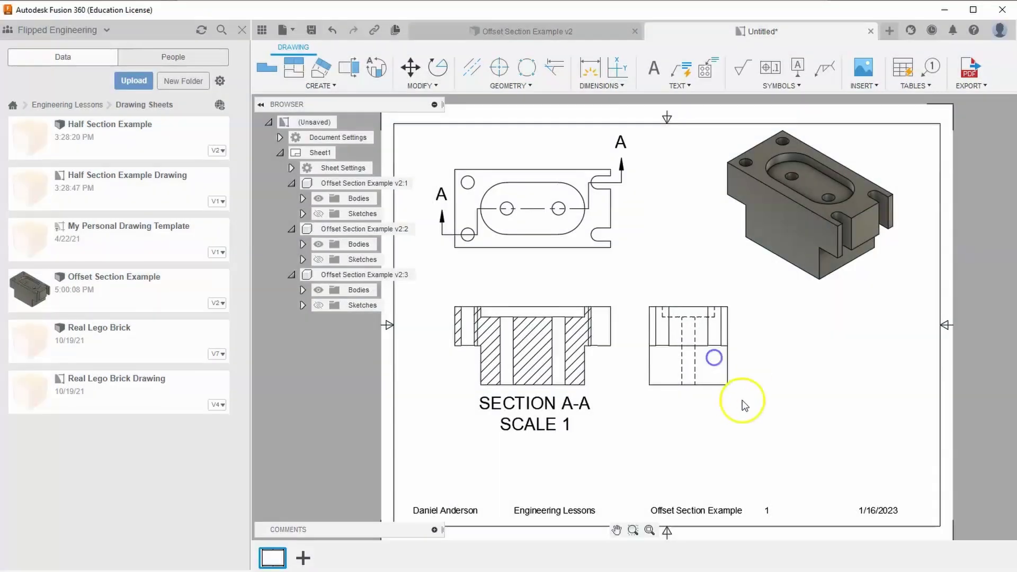